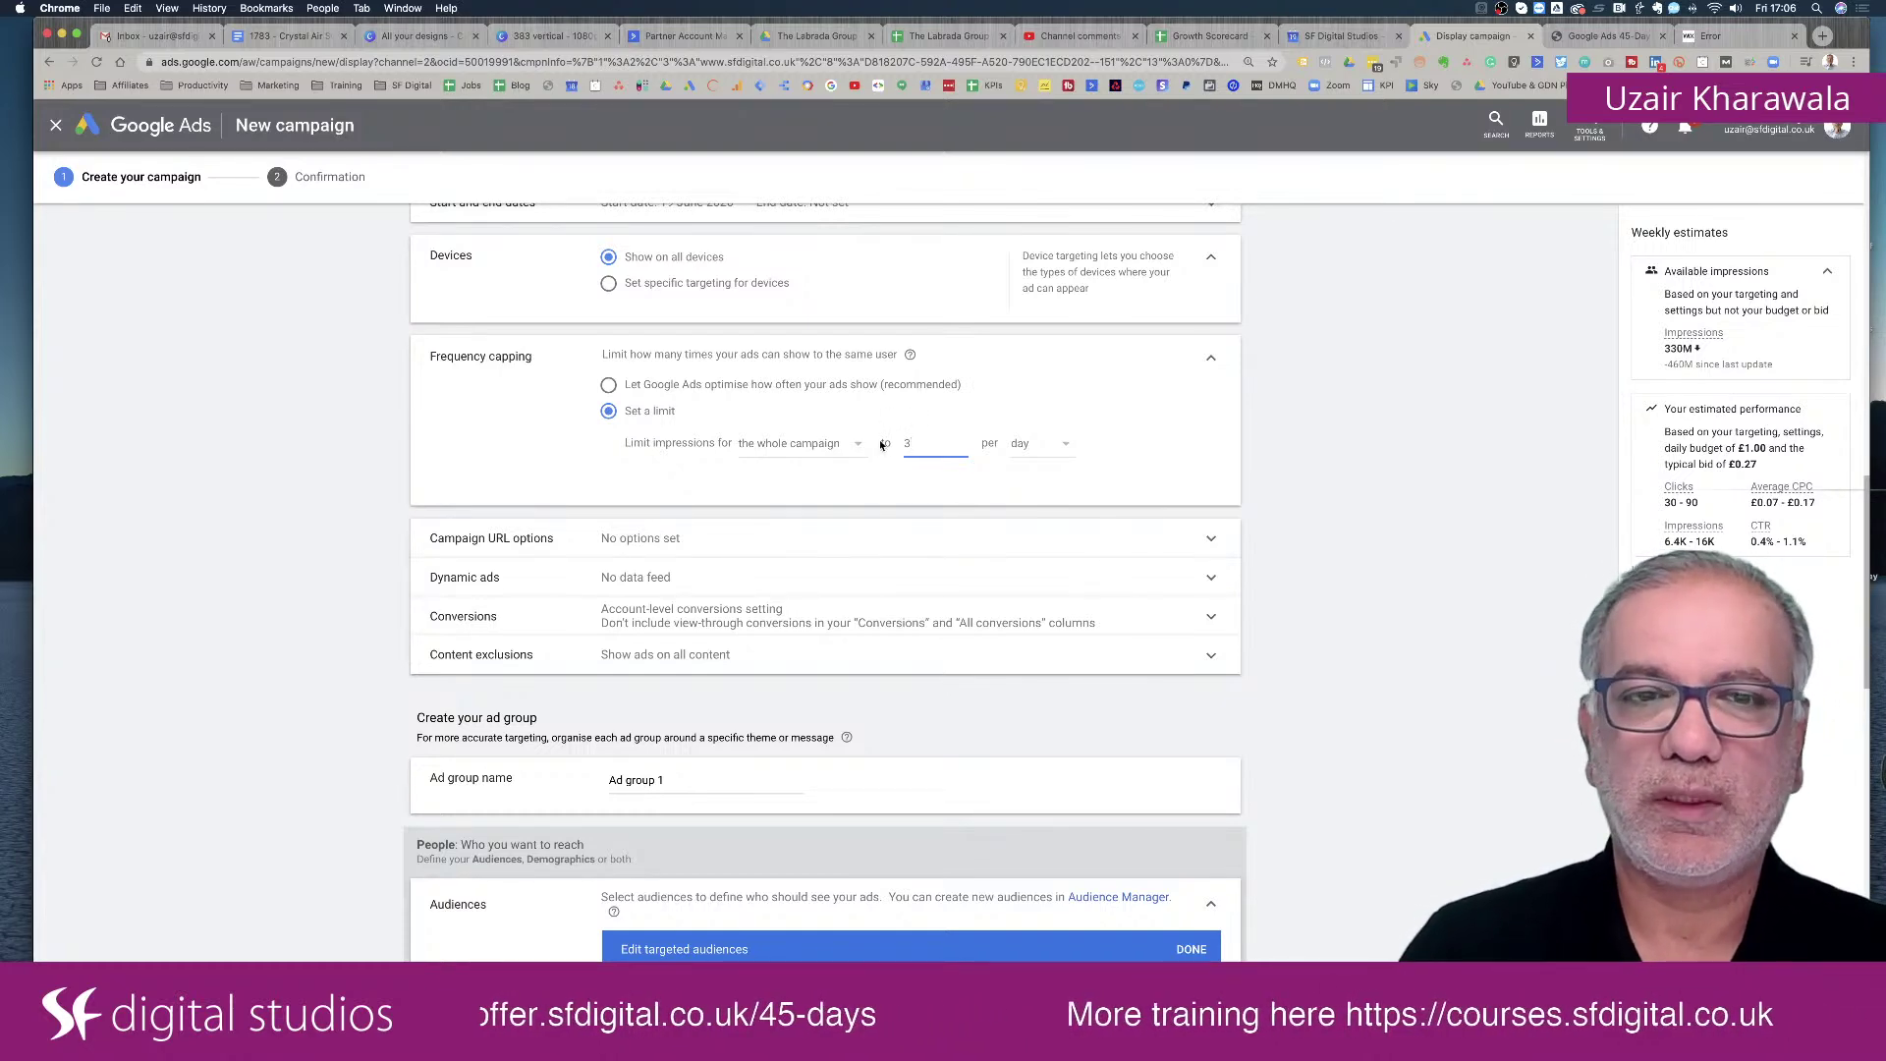
# Set the campaign's conversions to campaign-specific conversion actions and review the available actions without selecting any.
pyautogui.scroll(-3, 881, 445)
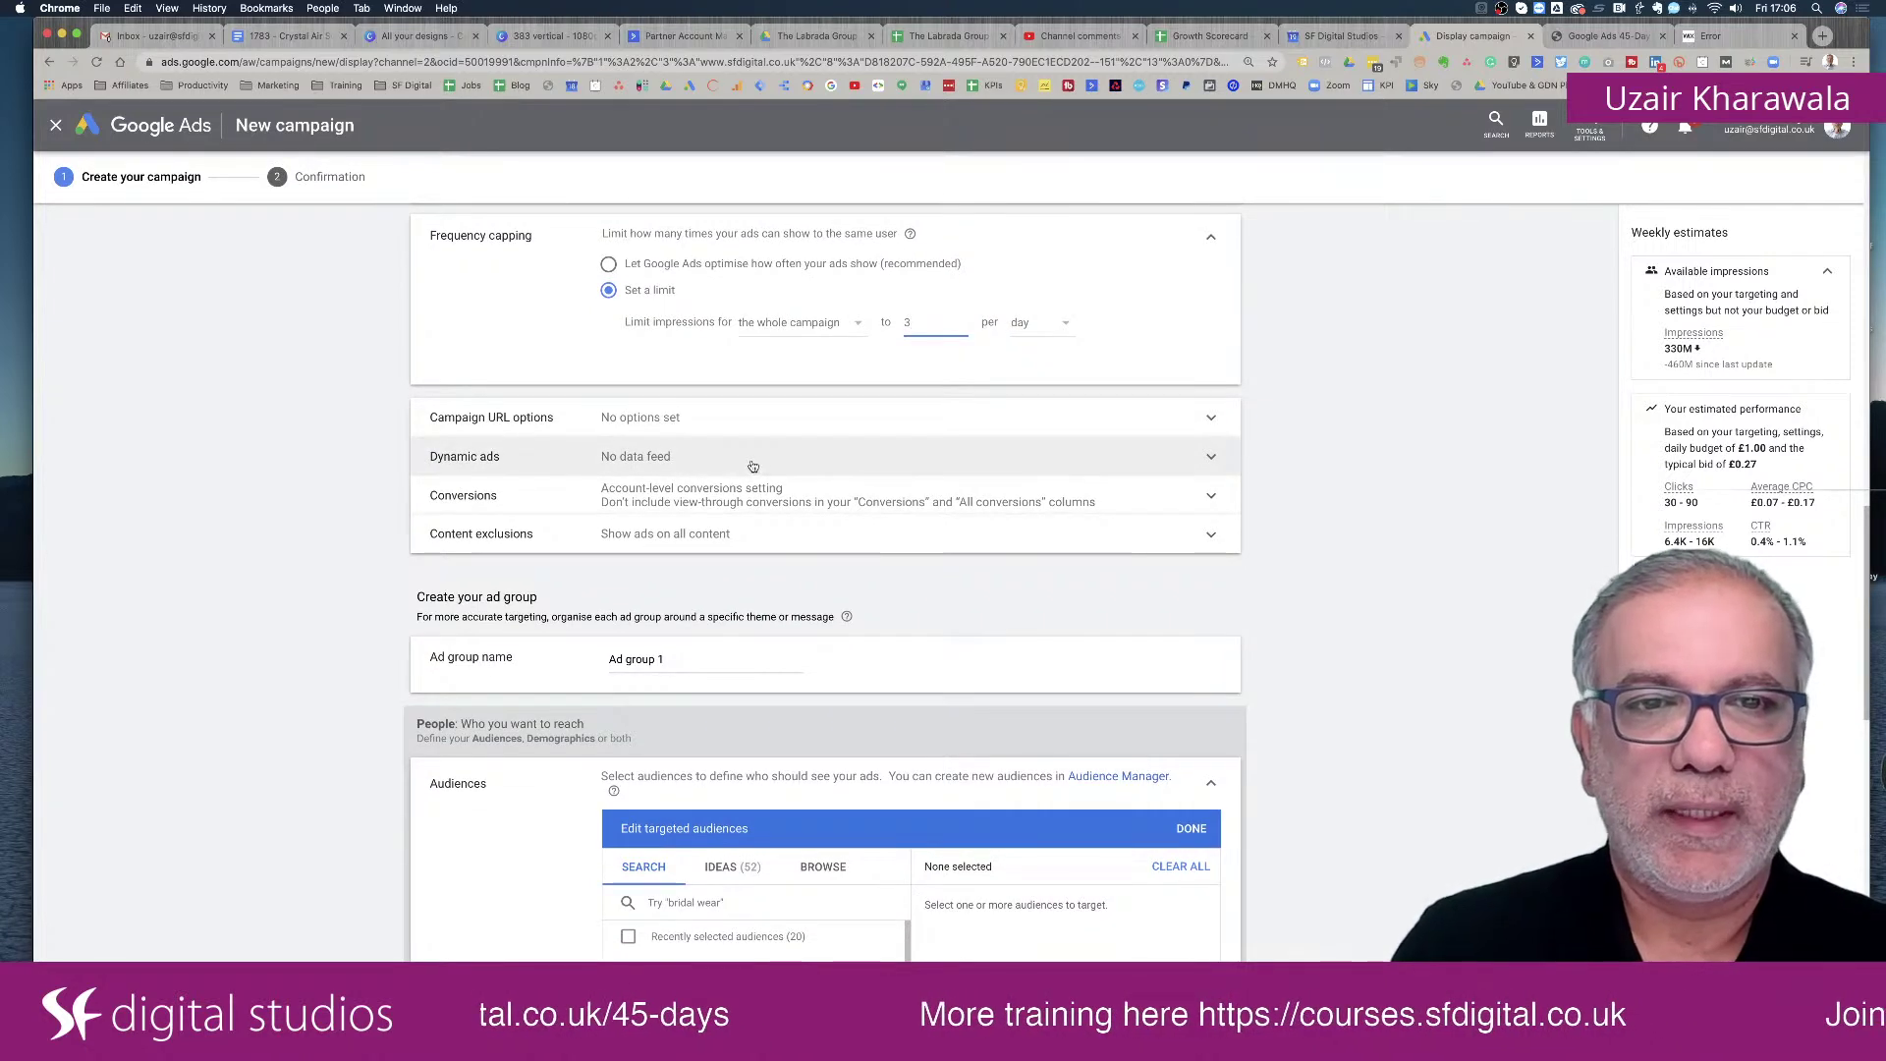
pyautogui.click(831, 507)
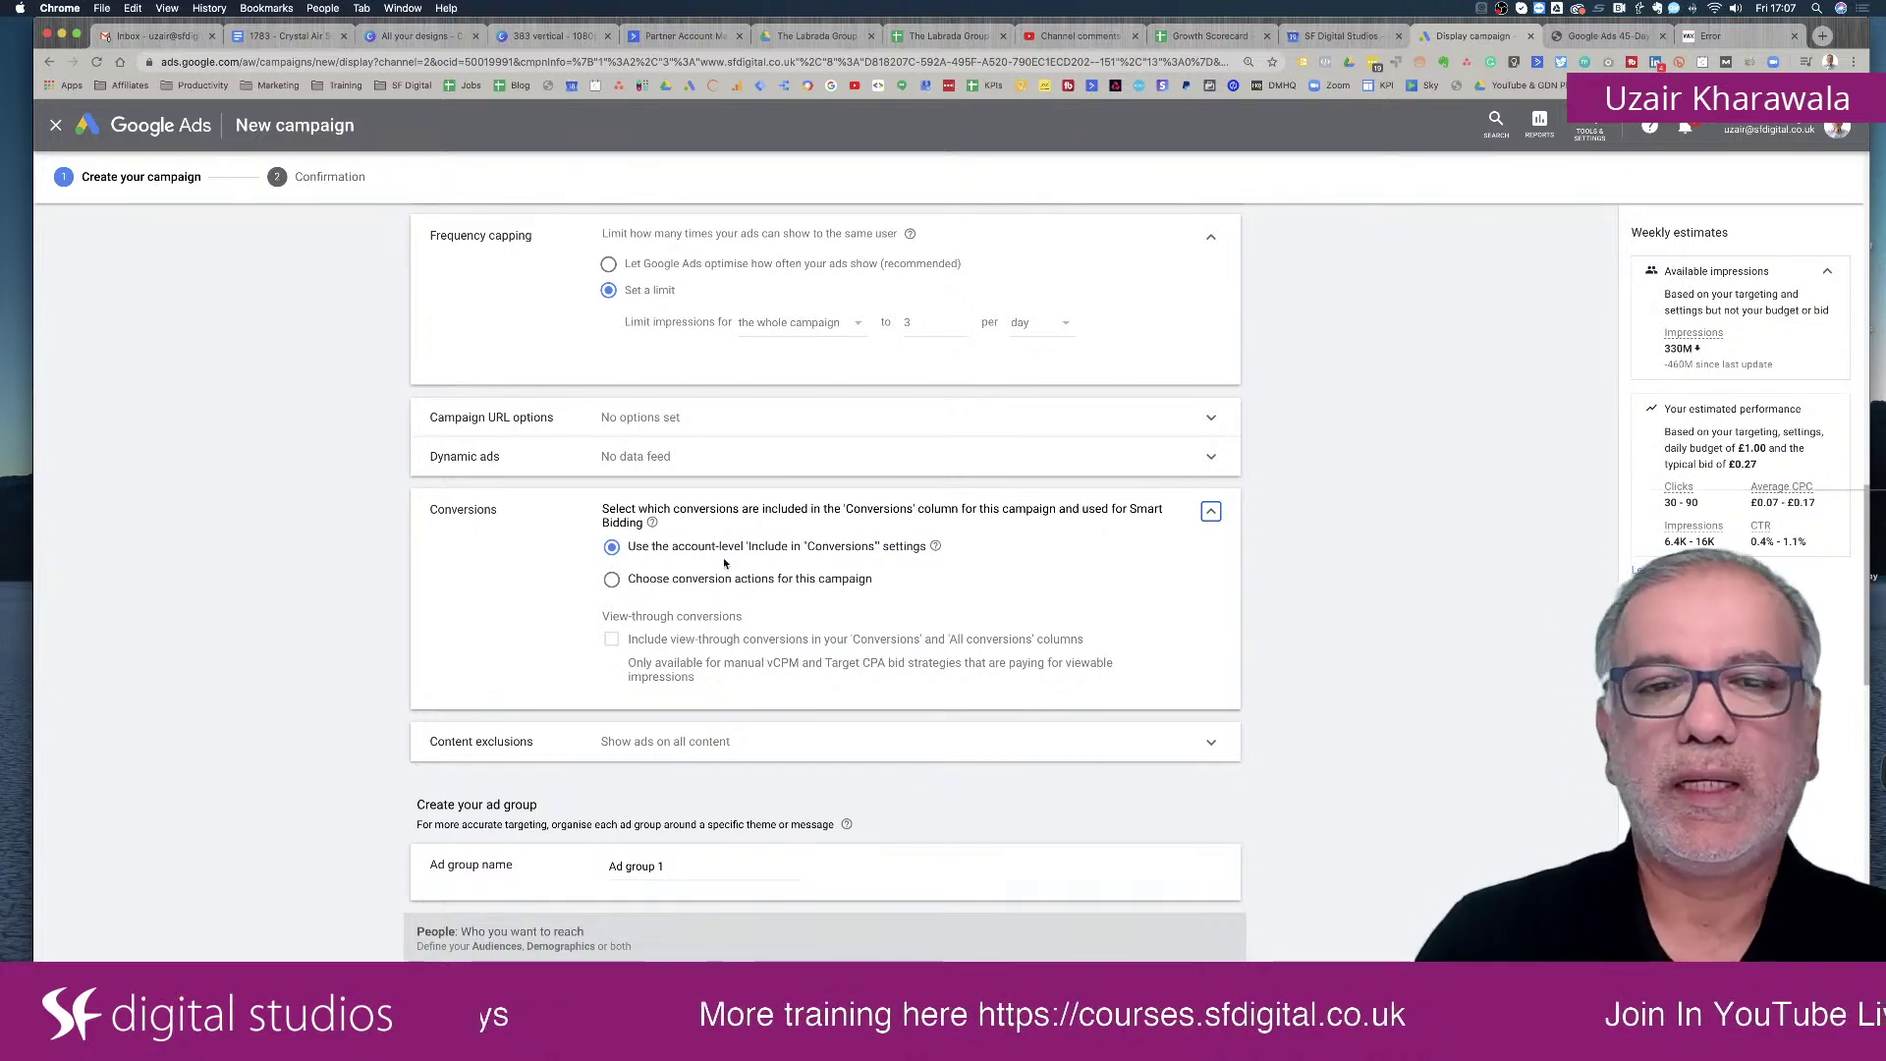
pyautogui.click(729, 581)
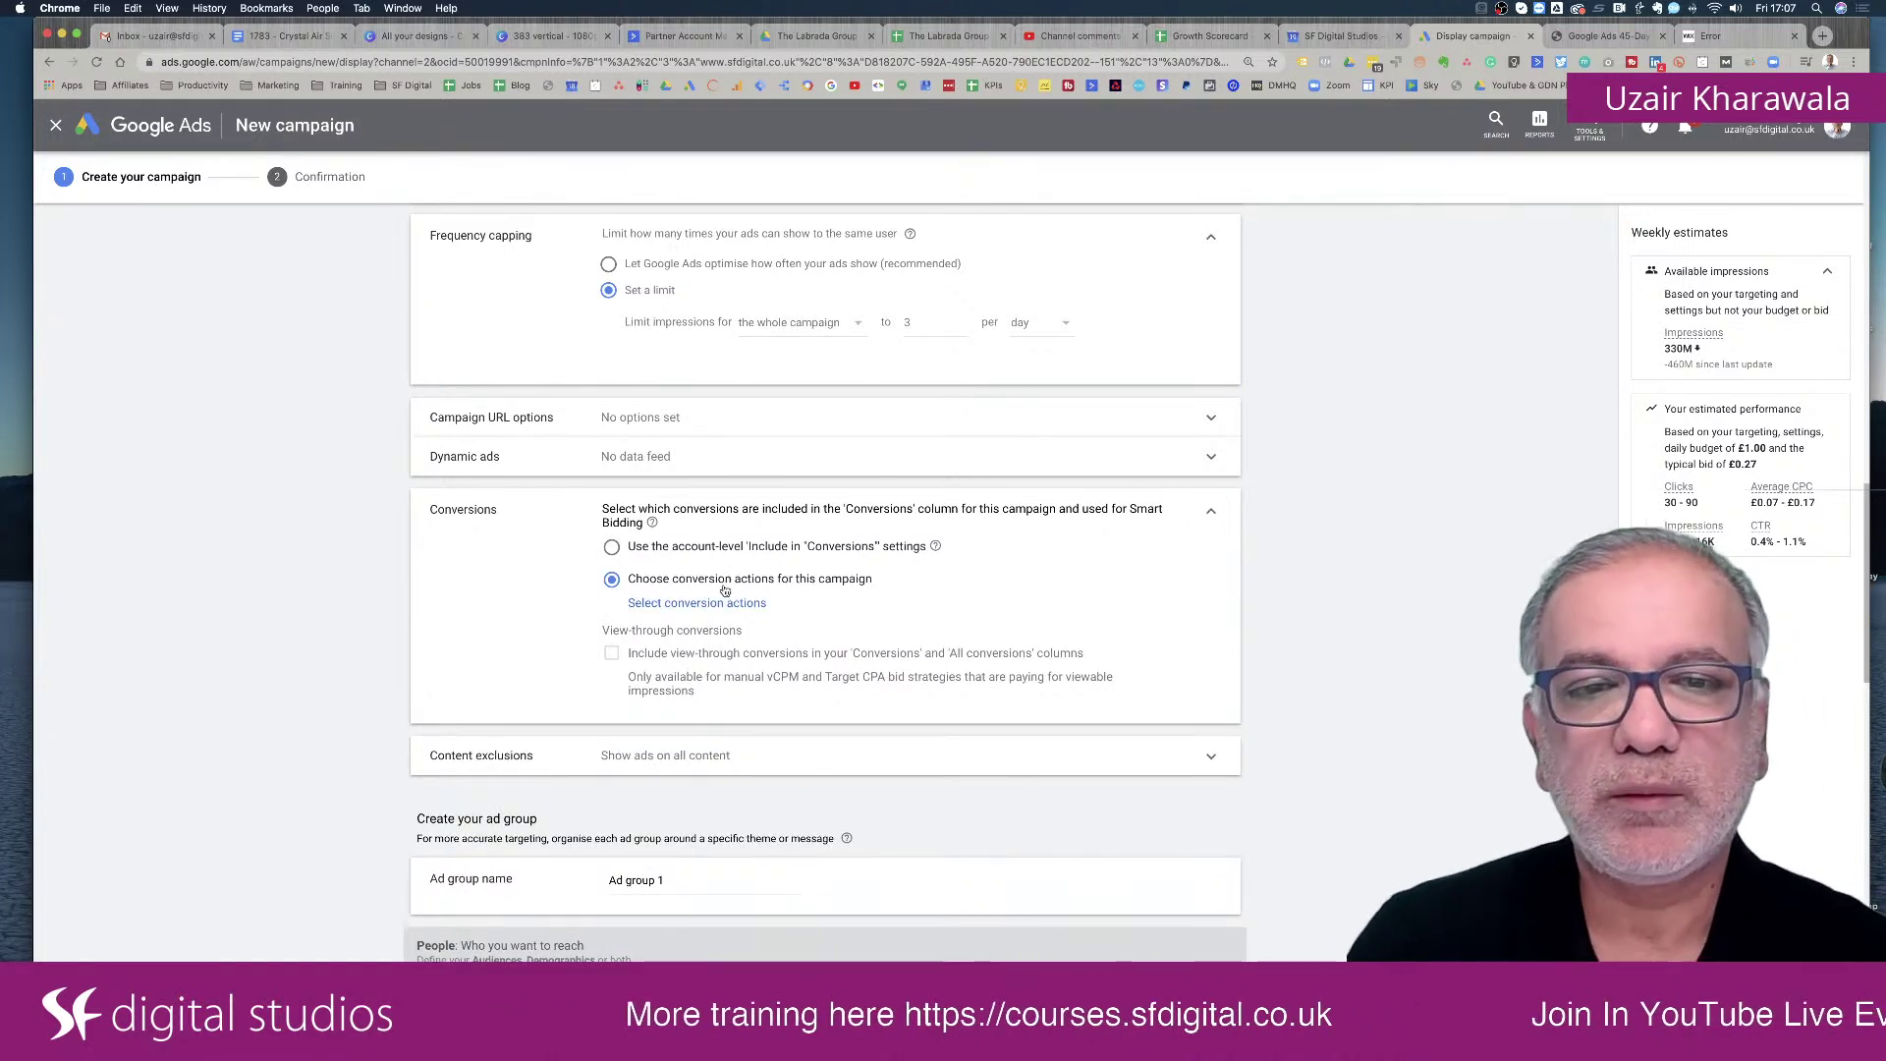
pyautogui.click(726, 603)
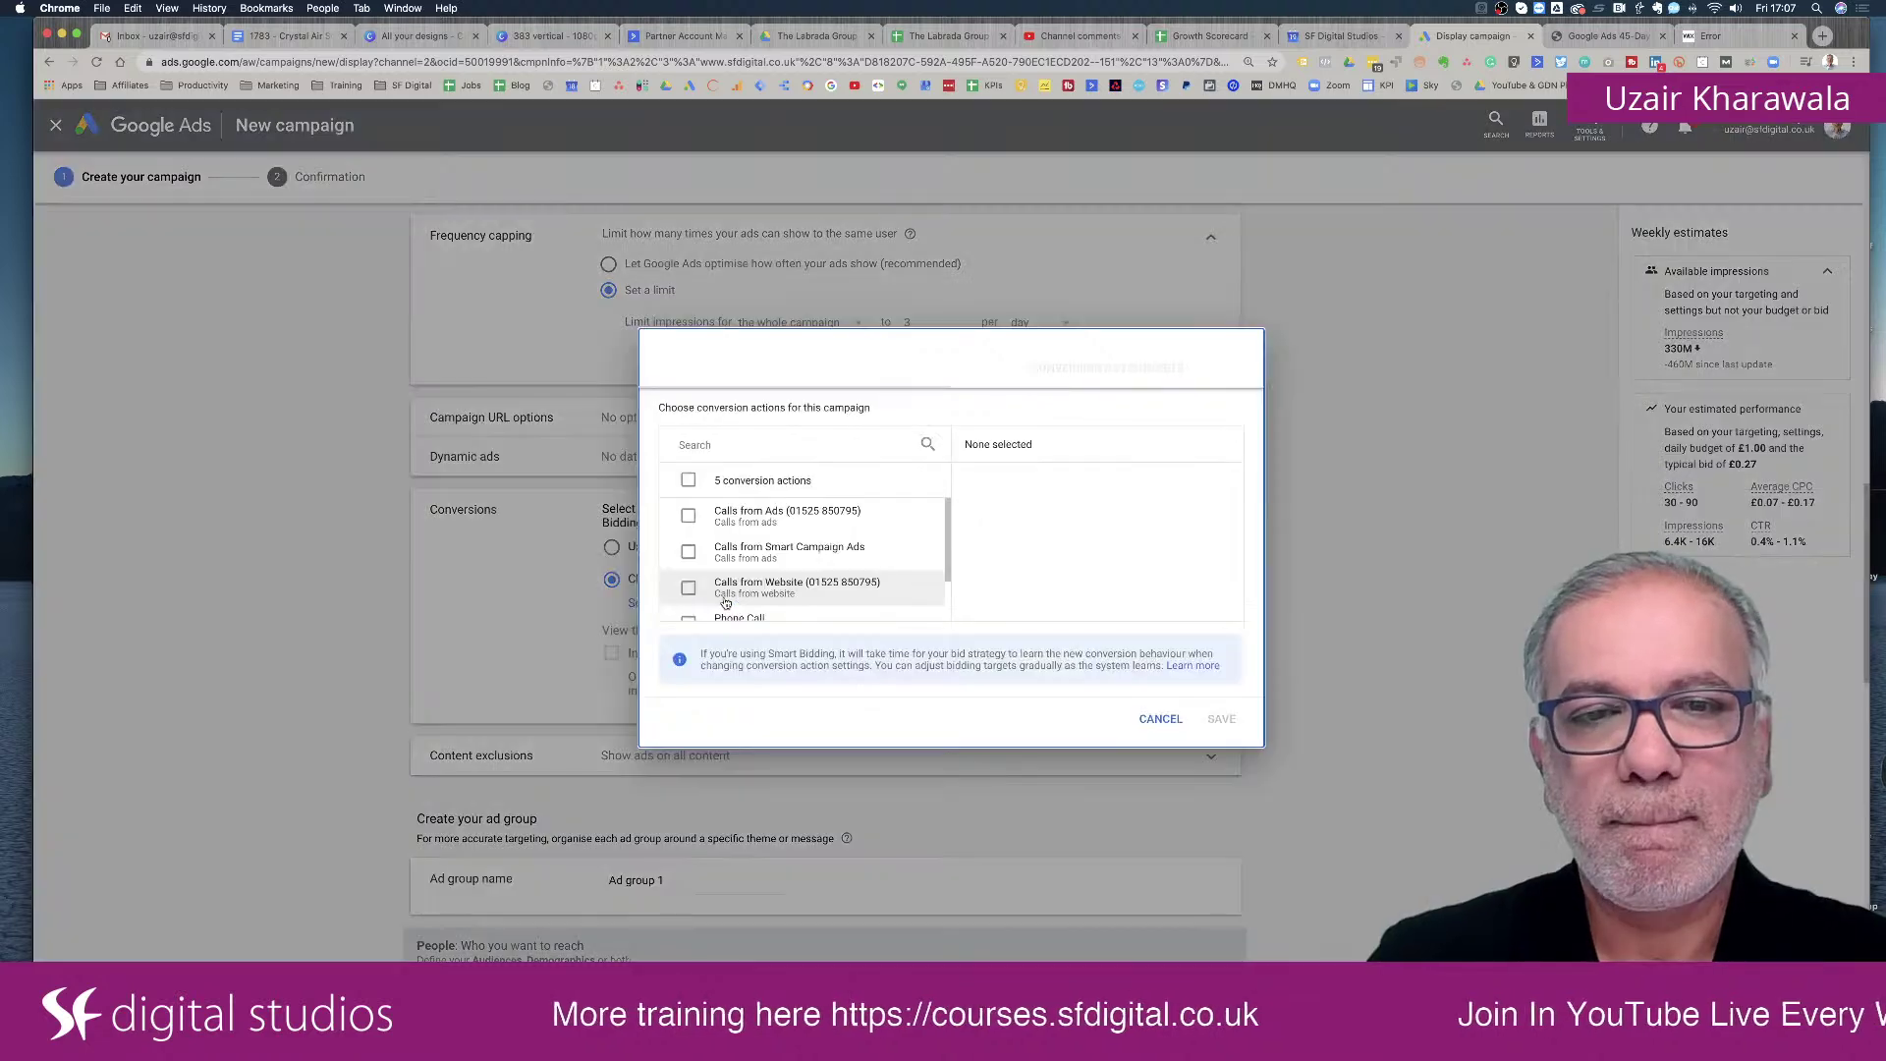
pyautogui.scroll(-3, 732, 558)
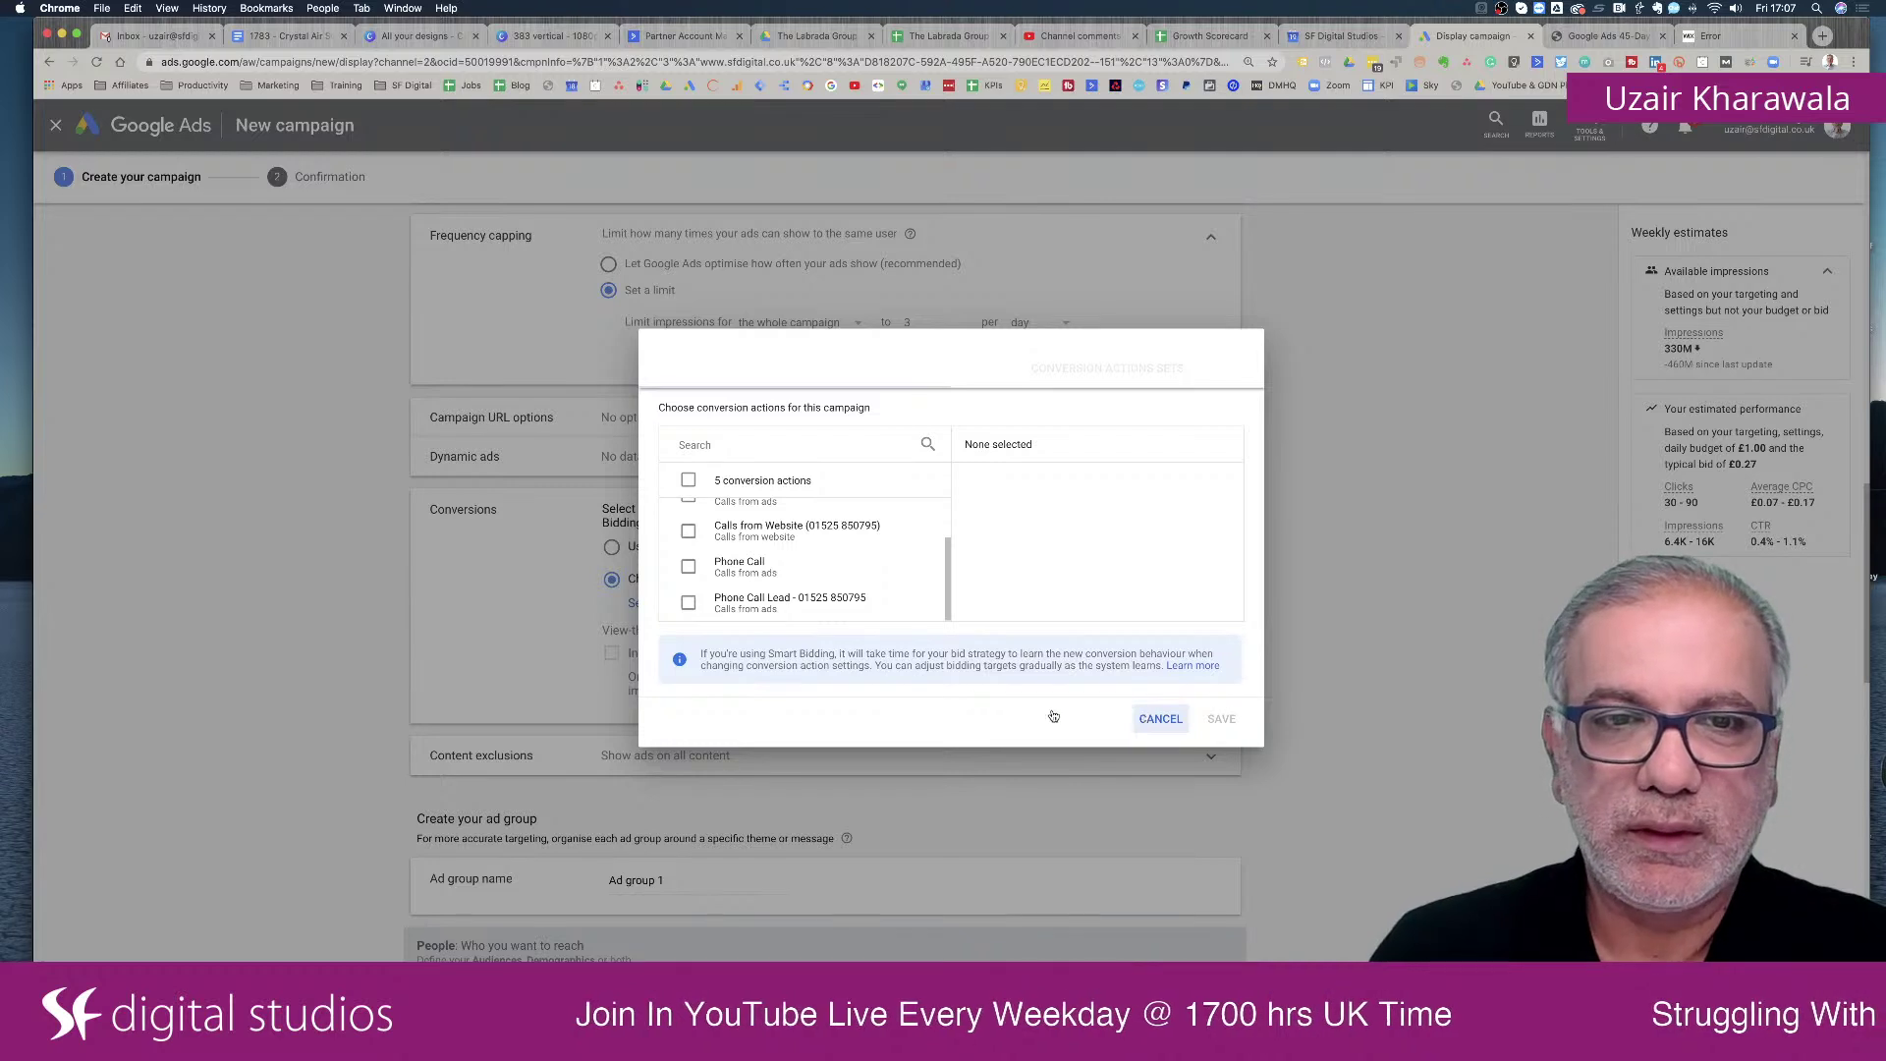
pyautogui.click(1160, 719)
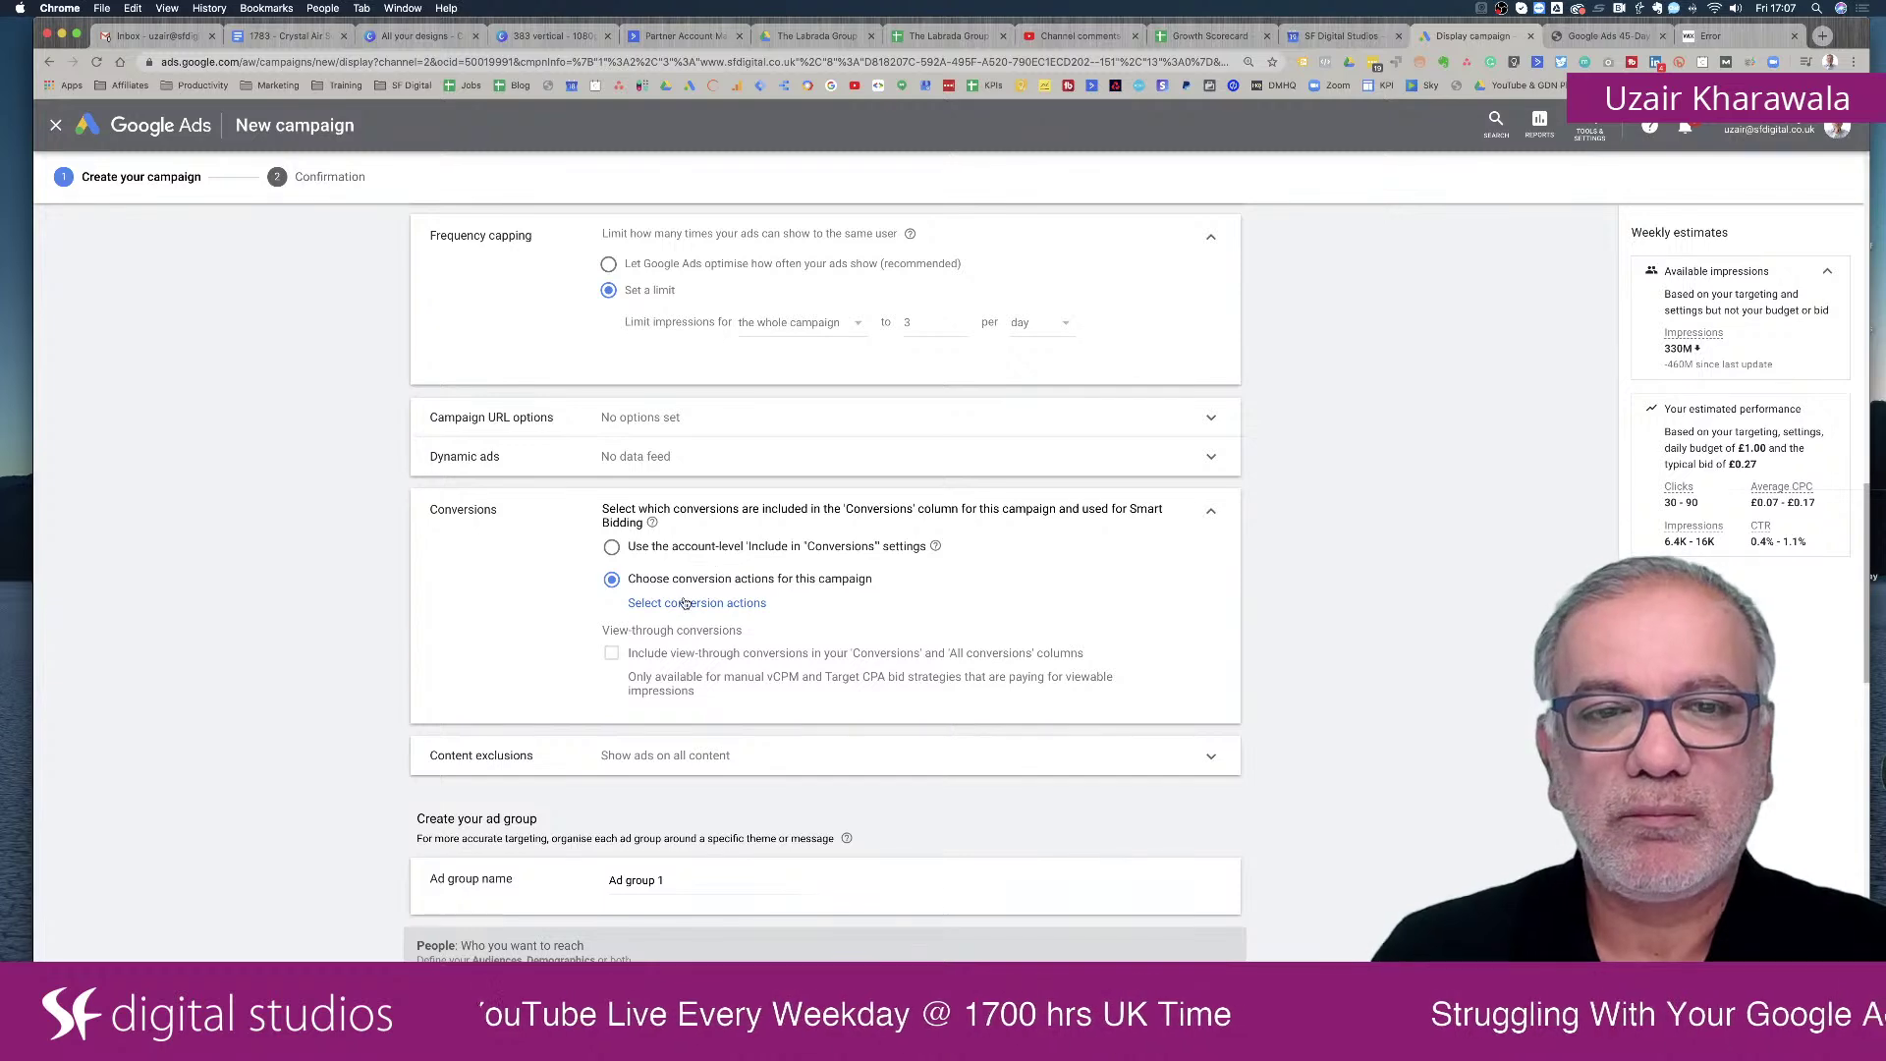
# Exclude all five sensitive content categories and the live streaming YouTube video content type from the campaign.
pyautogui.scroll(-2, 685, 601)
pyautogui.scroll(-1, 684, 601)
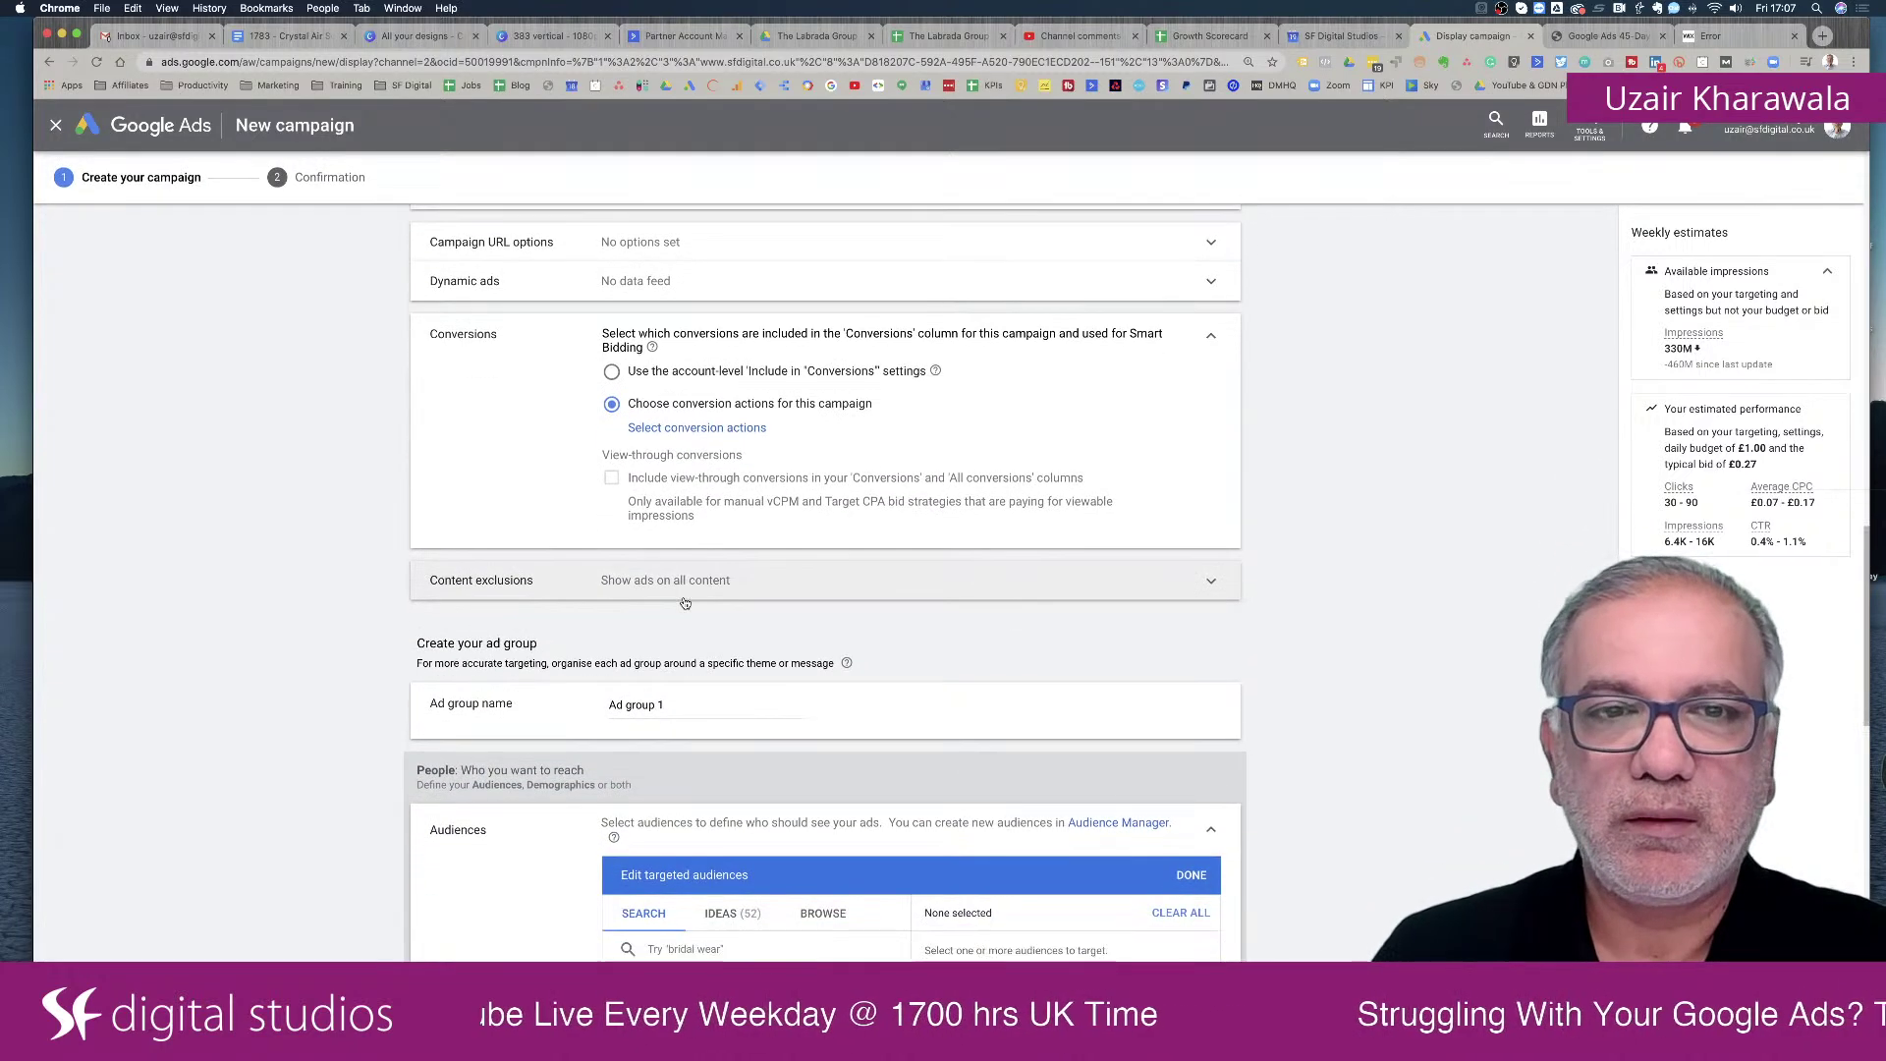
pyautogui.scroll(-1, 685, 603)
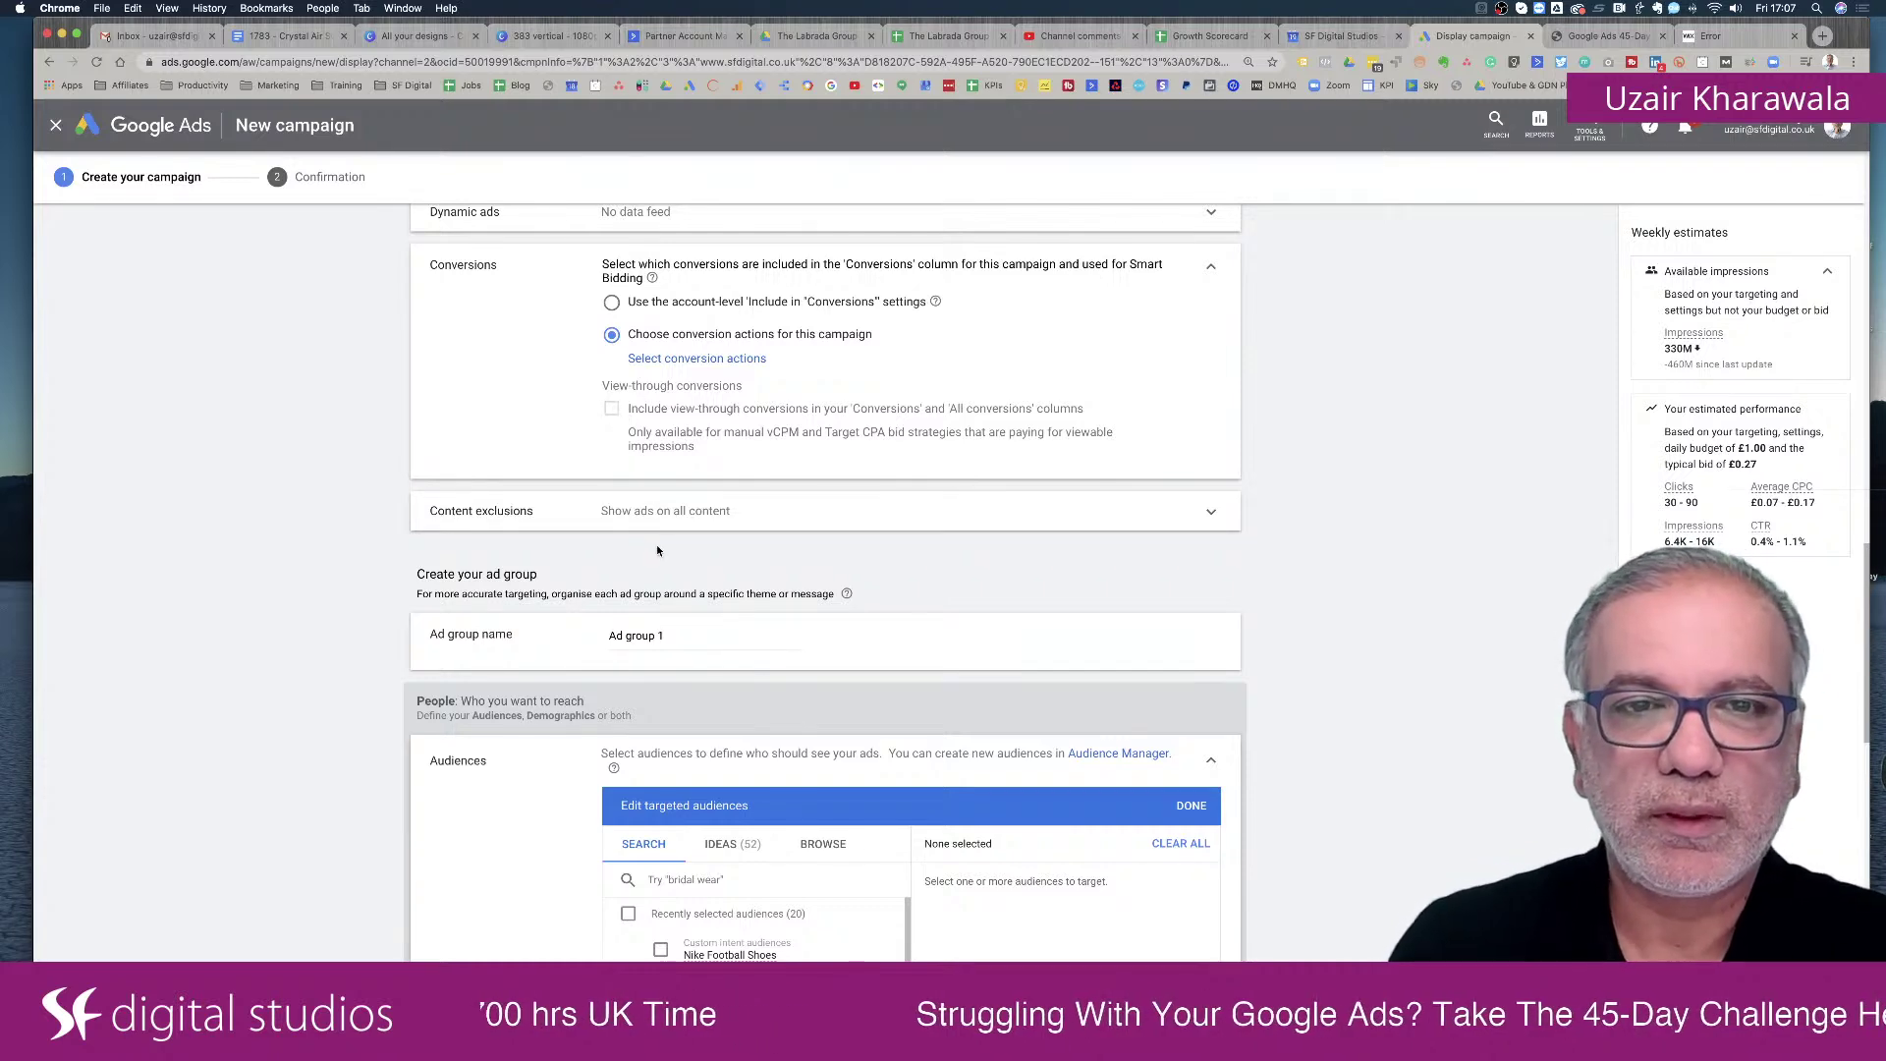
pyautogui.scroll(-2, 656, 544)
pyautogui.scroll(1, 692, 369)
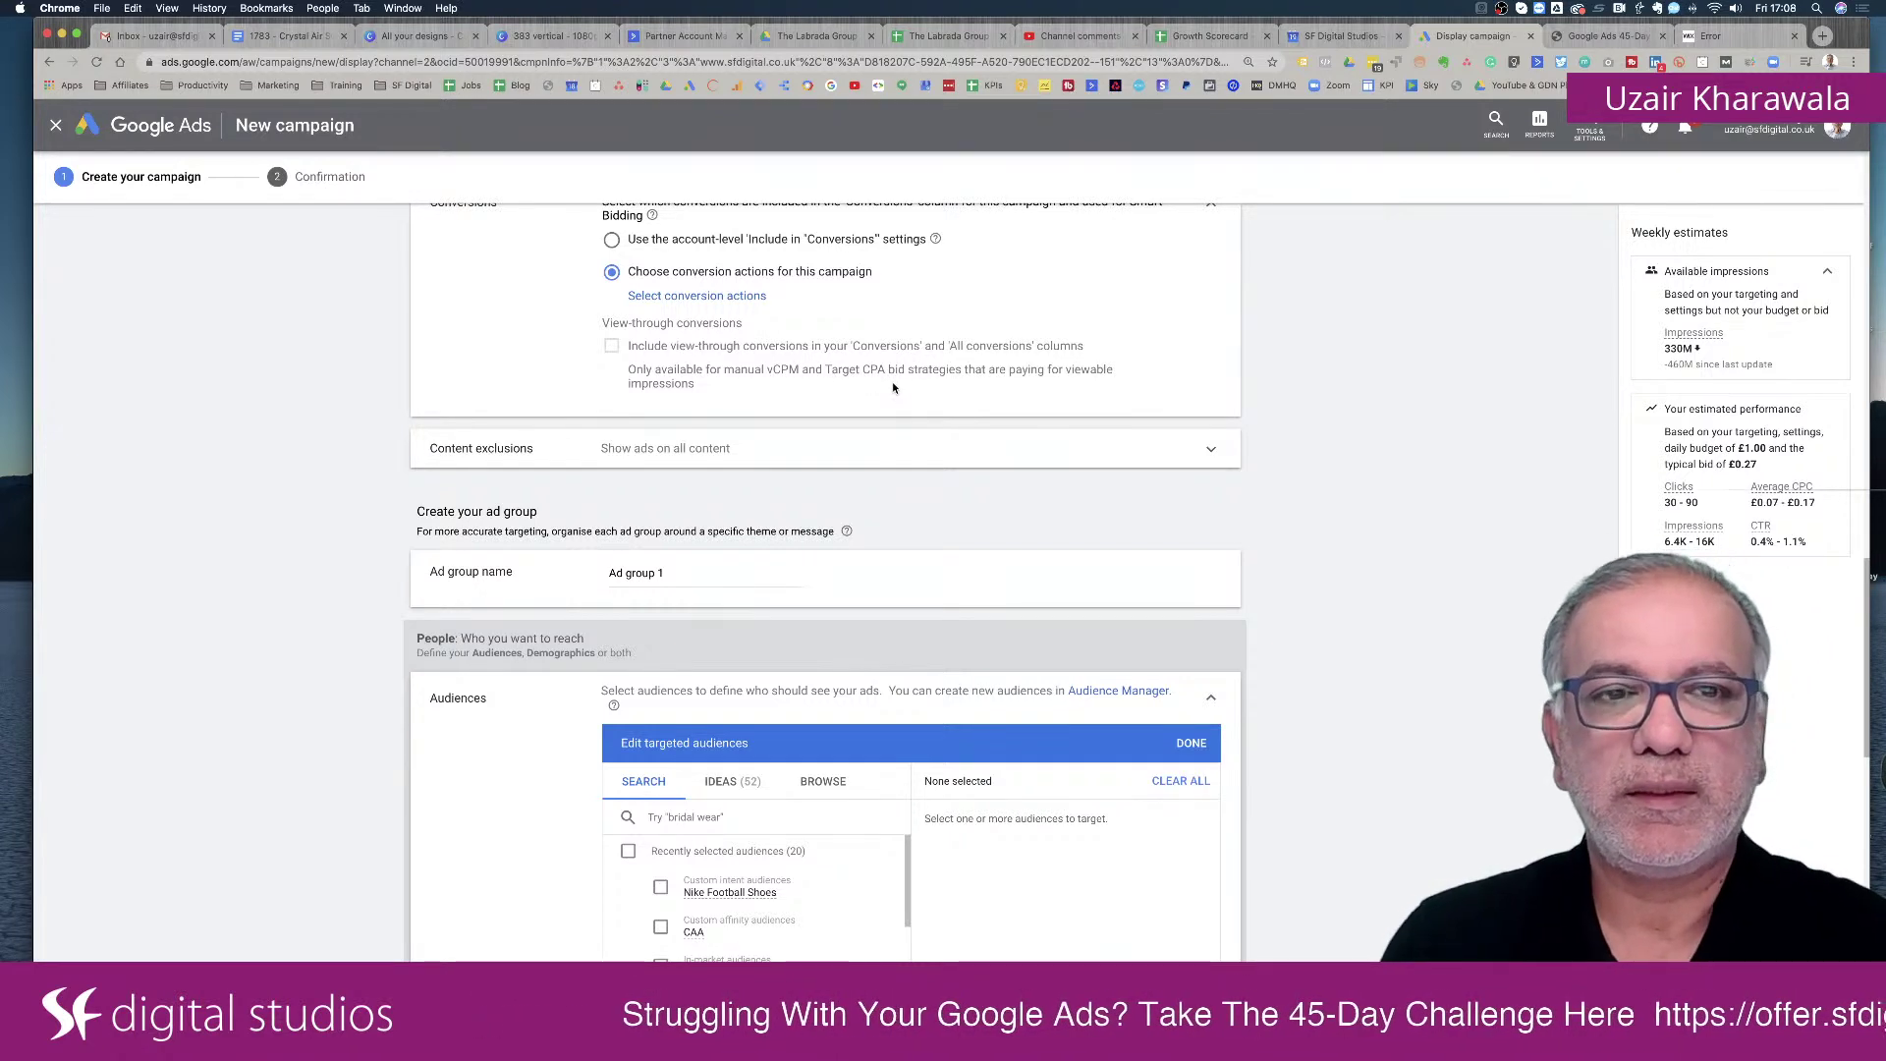
pyautogui.click(677, 448)
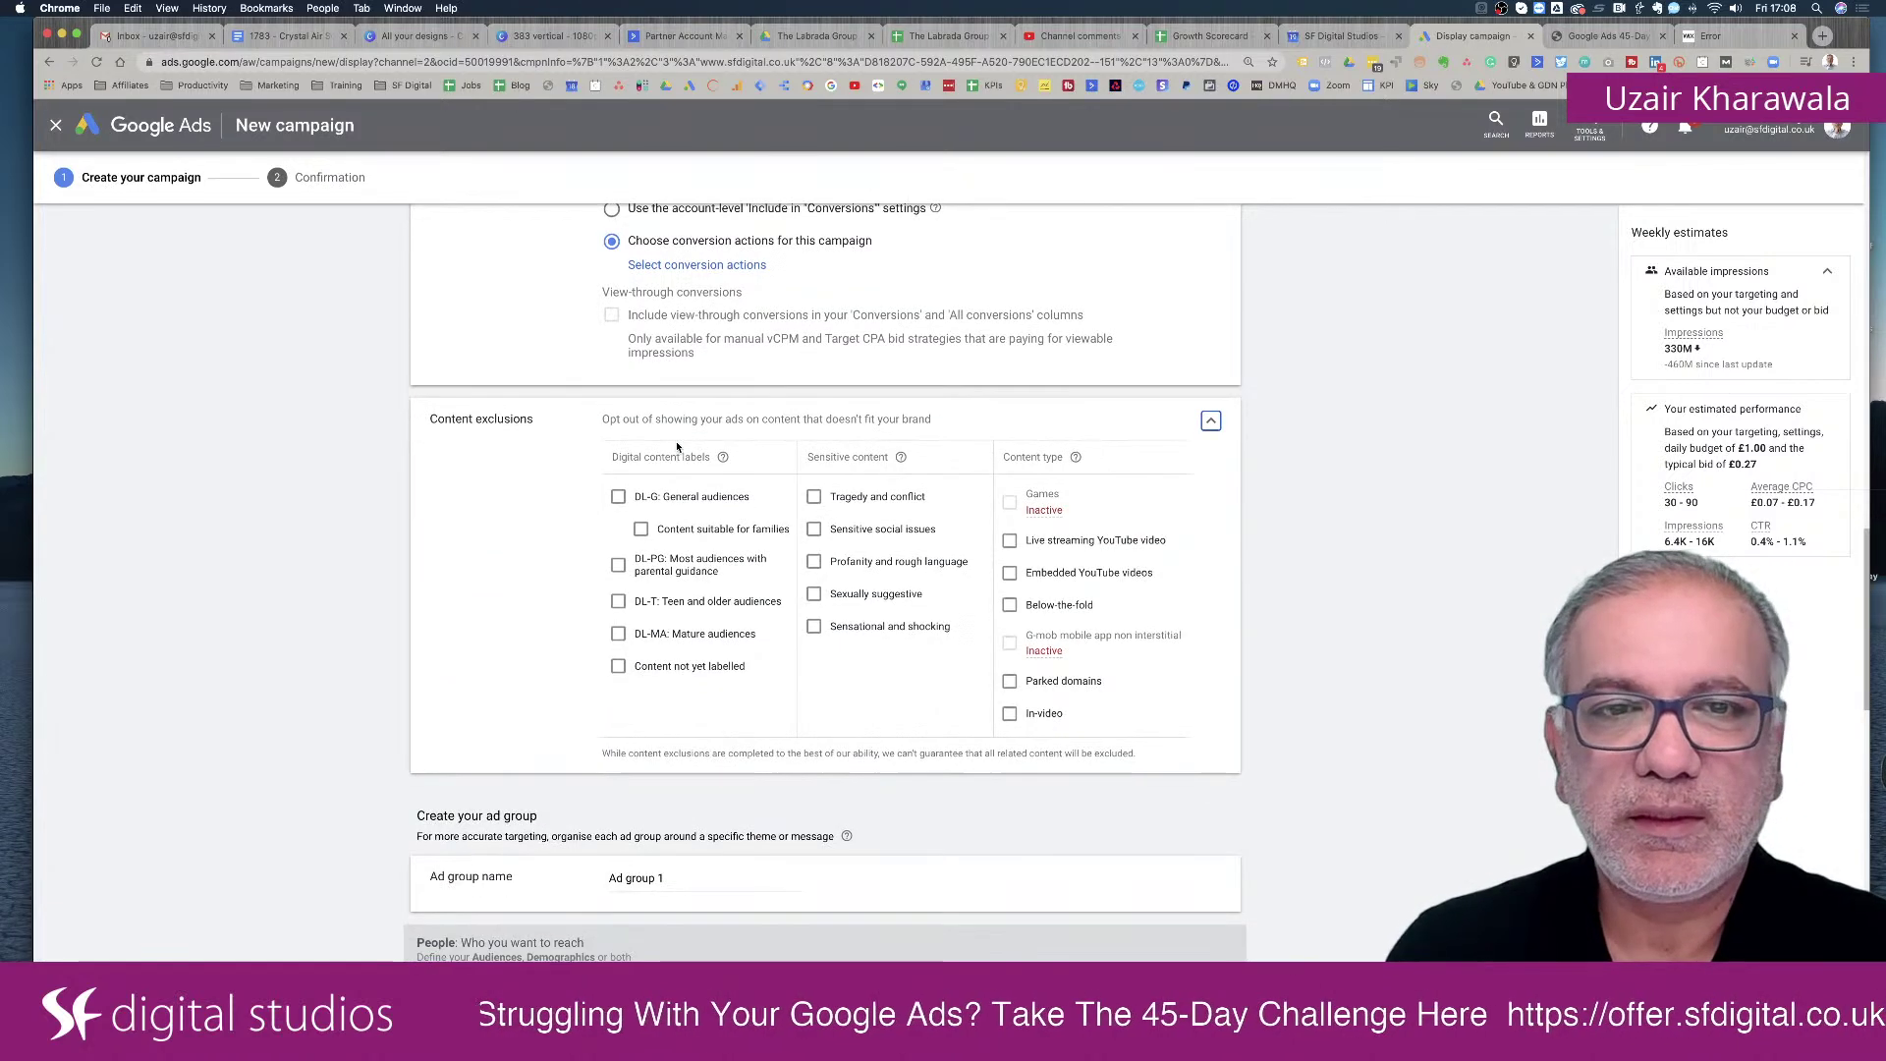
pyautogui.click(815, 484)
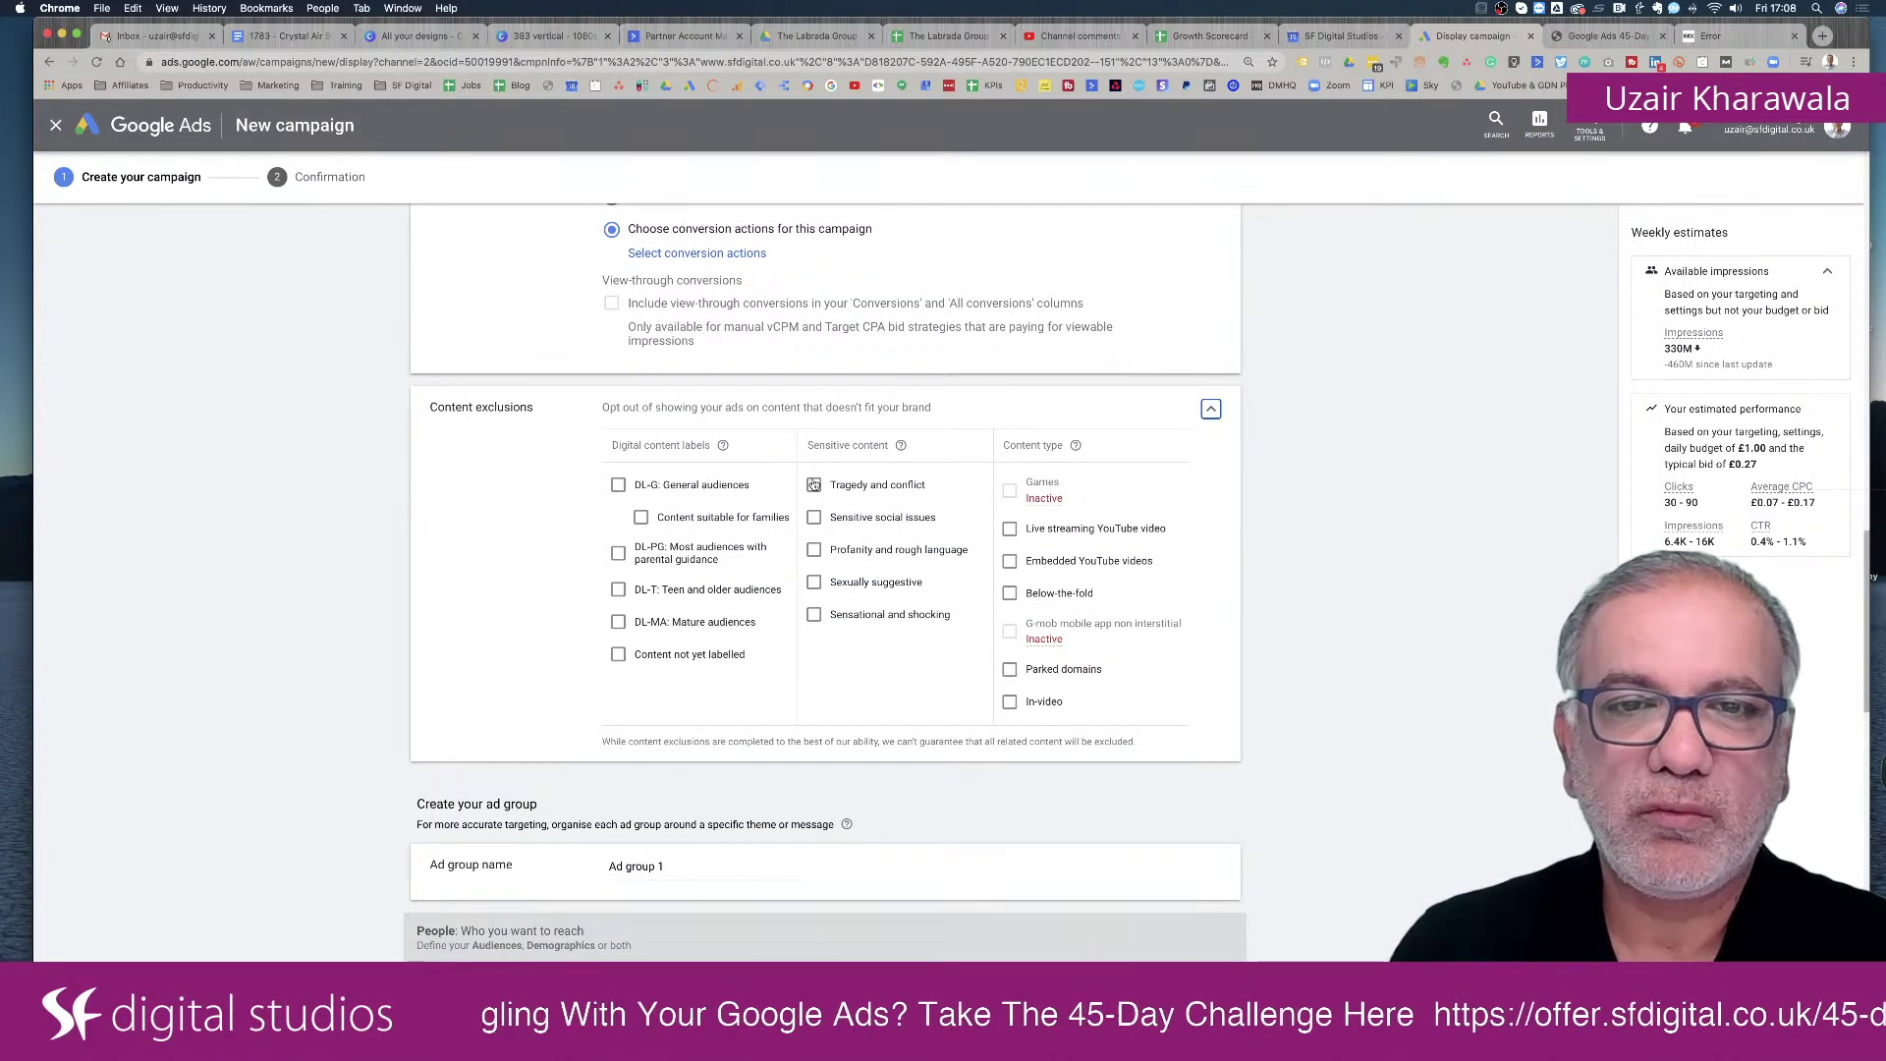
pyautogui.click(815, 516)
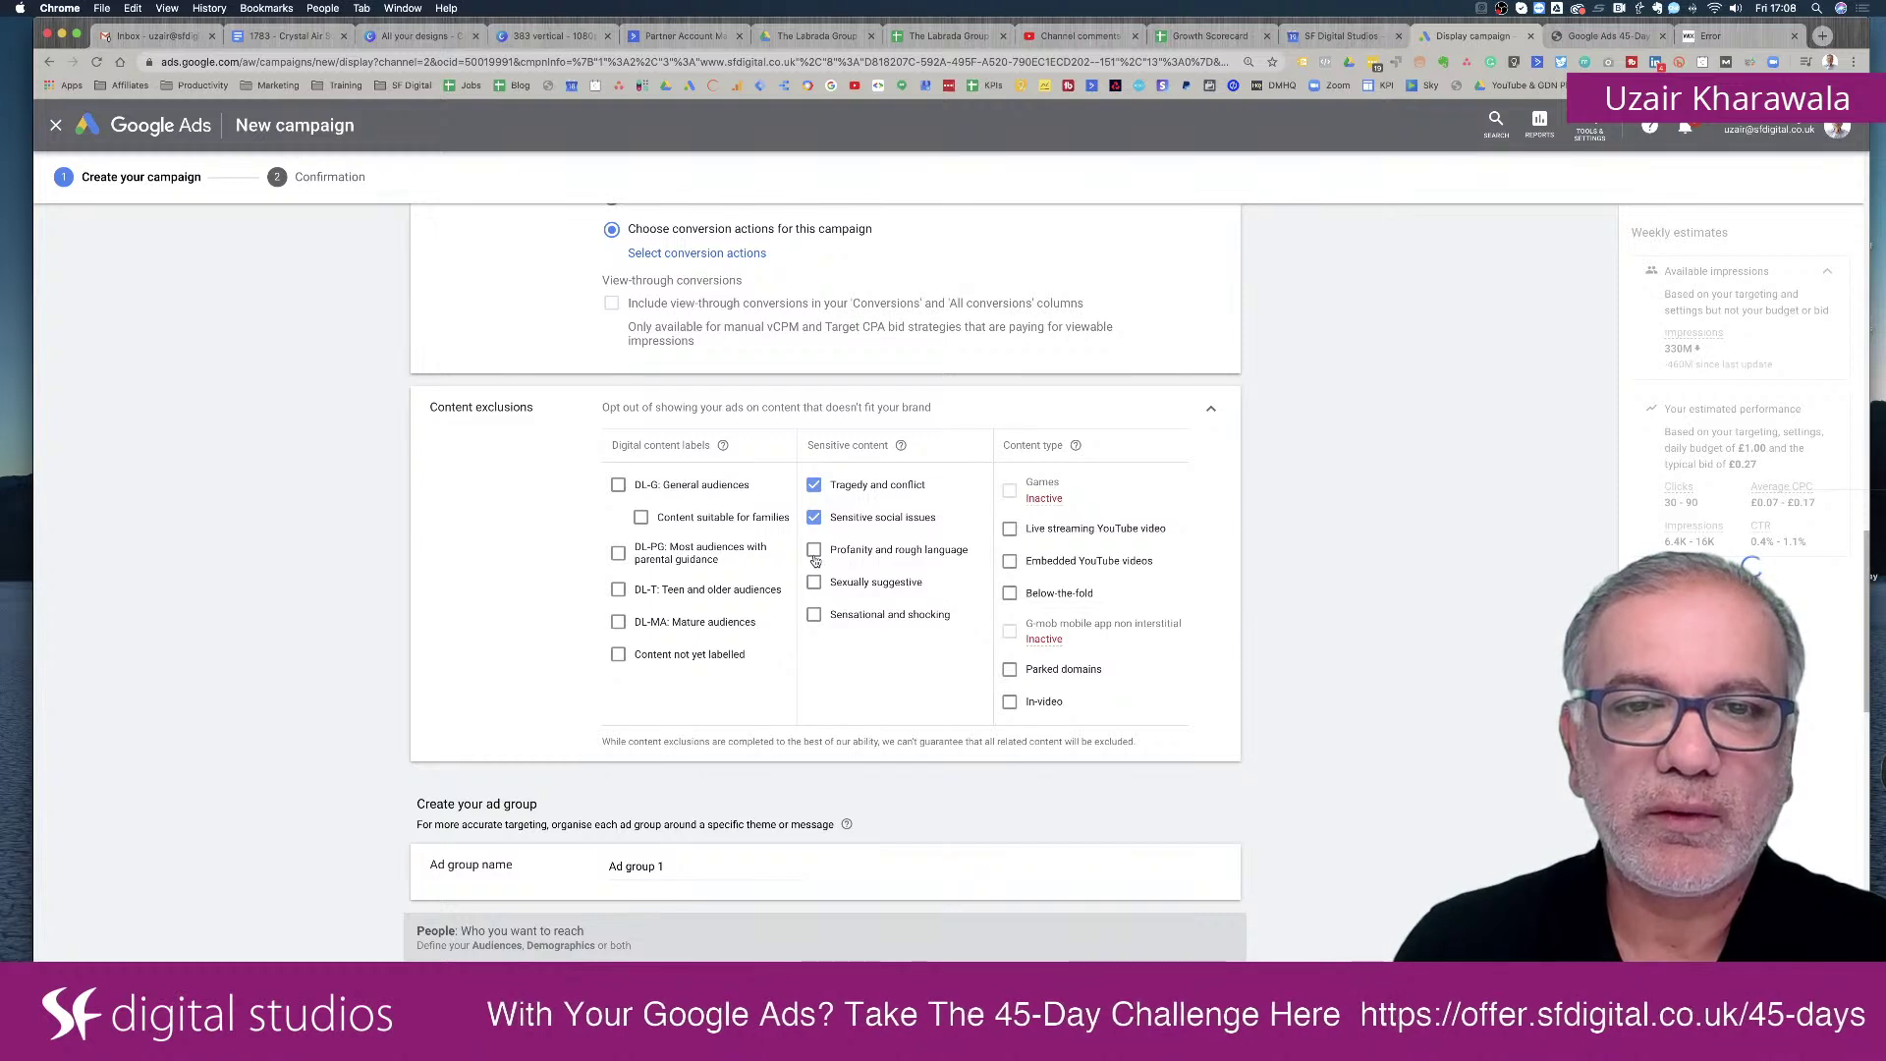
pyautogui.click(814, 551)
pyautogui.click(814, 583)
pyautogui.click(814, 615)
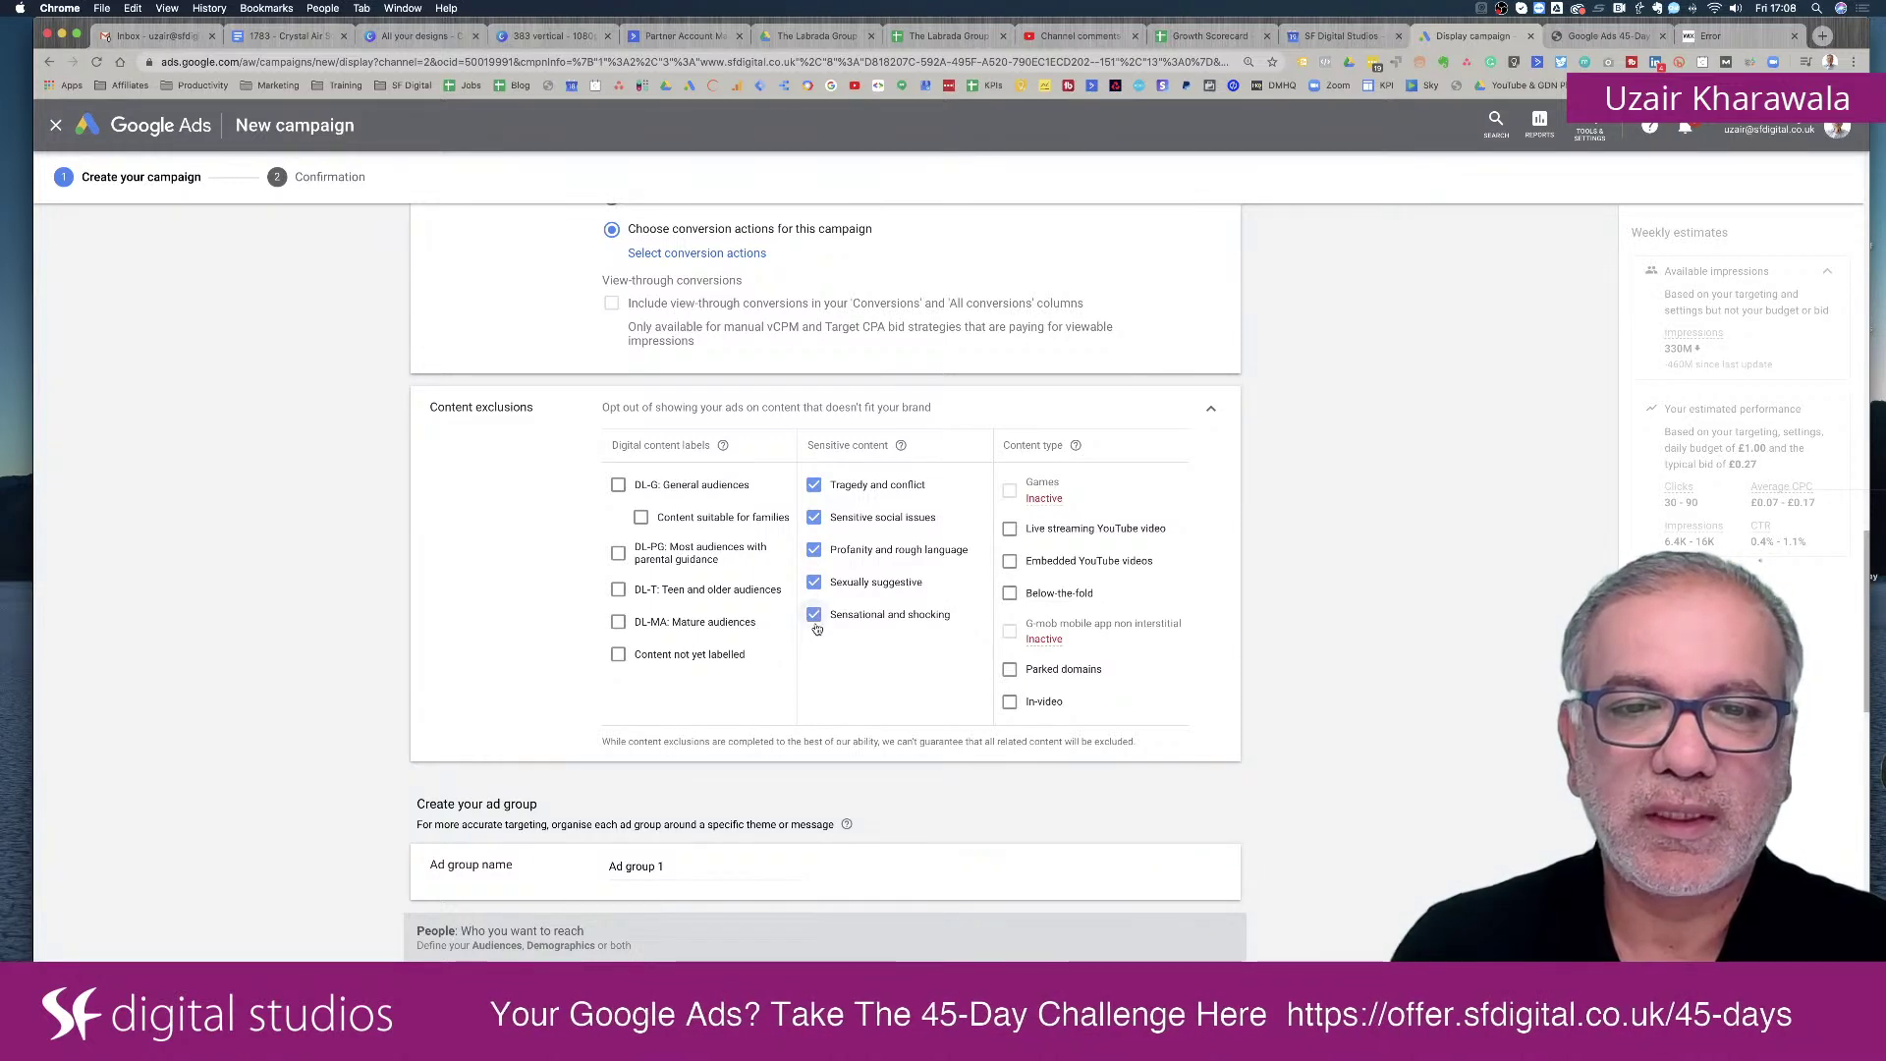
pyautogui.click(1011, 530)
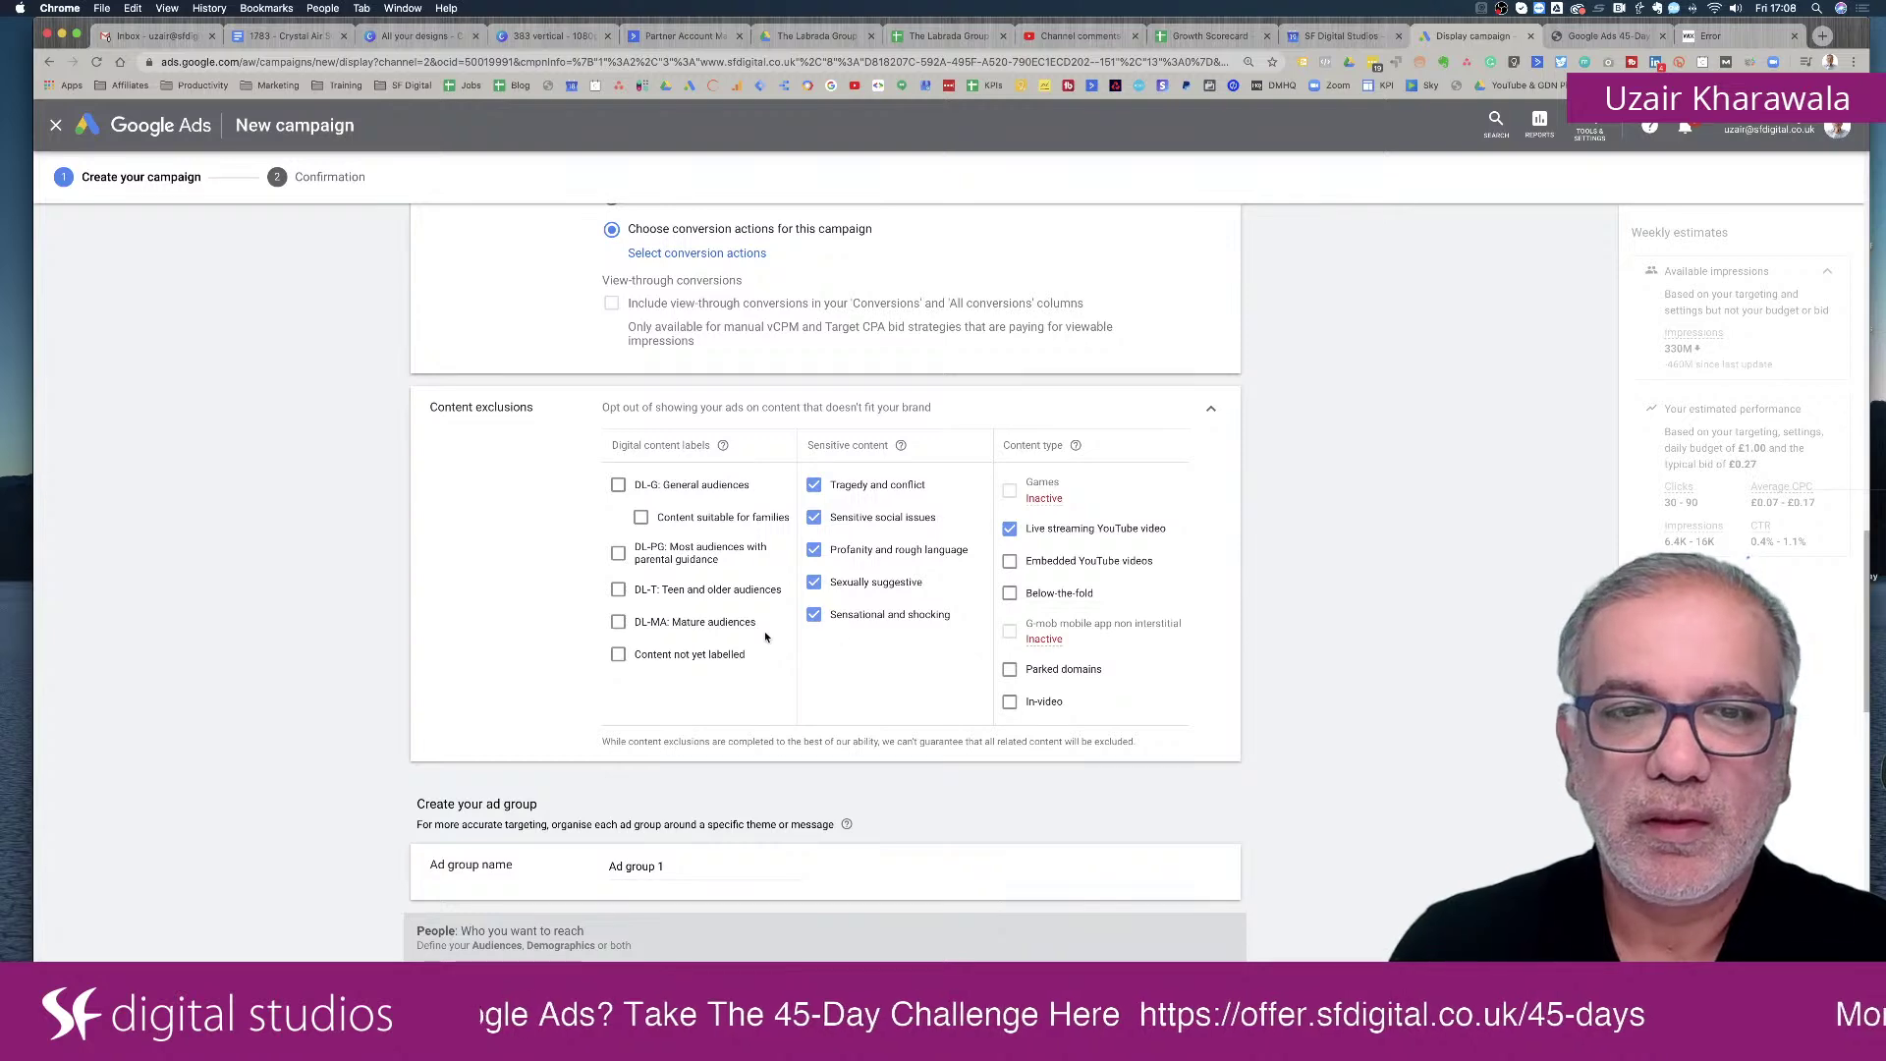
pyautogui.click(1010, 562)
# Target the Nike Football Shoes custom intent audience from the audiences people are actively researching or planning.
pyautogui.scroll(-1, 764, 644)
pyautogui.scroll(-5, 764, 644)
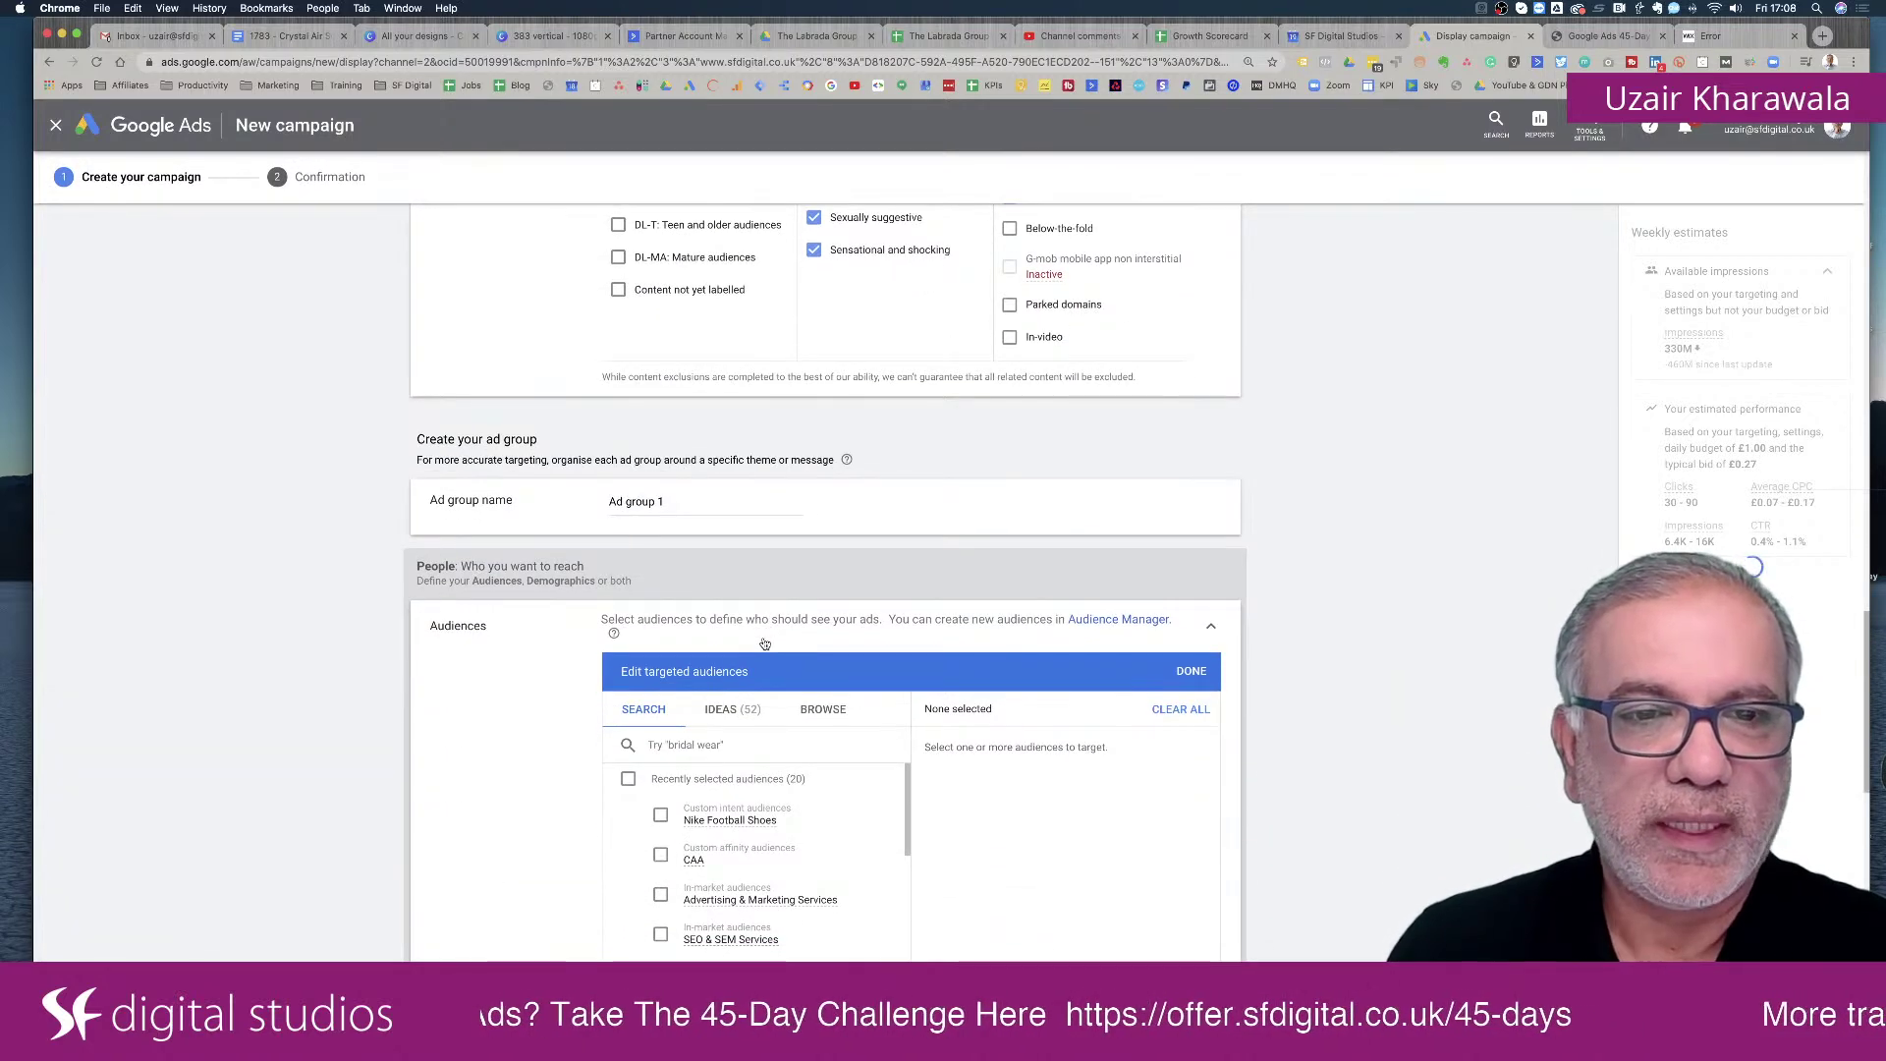
pyautogui.scroll(-2, 764, 639)
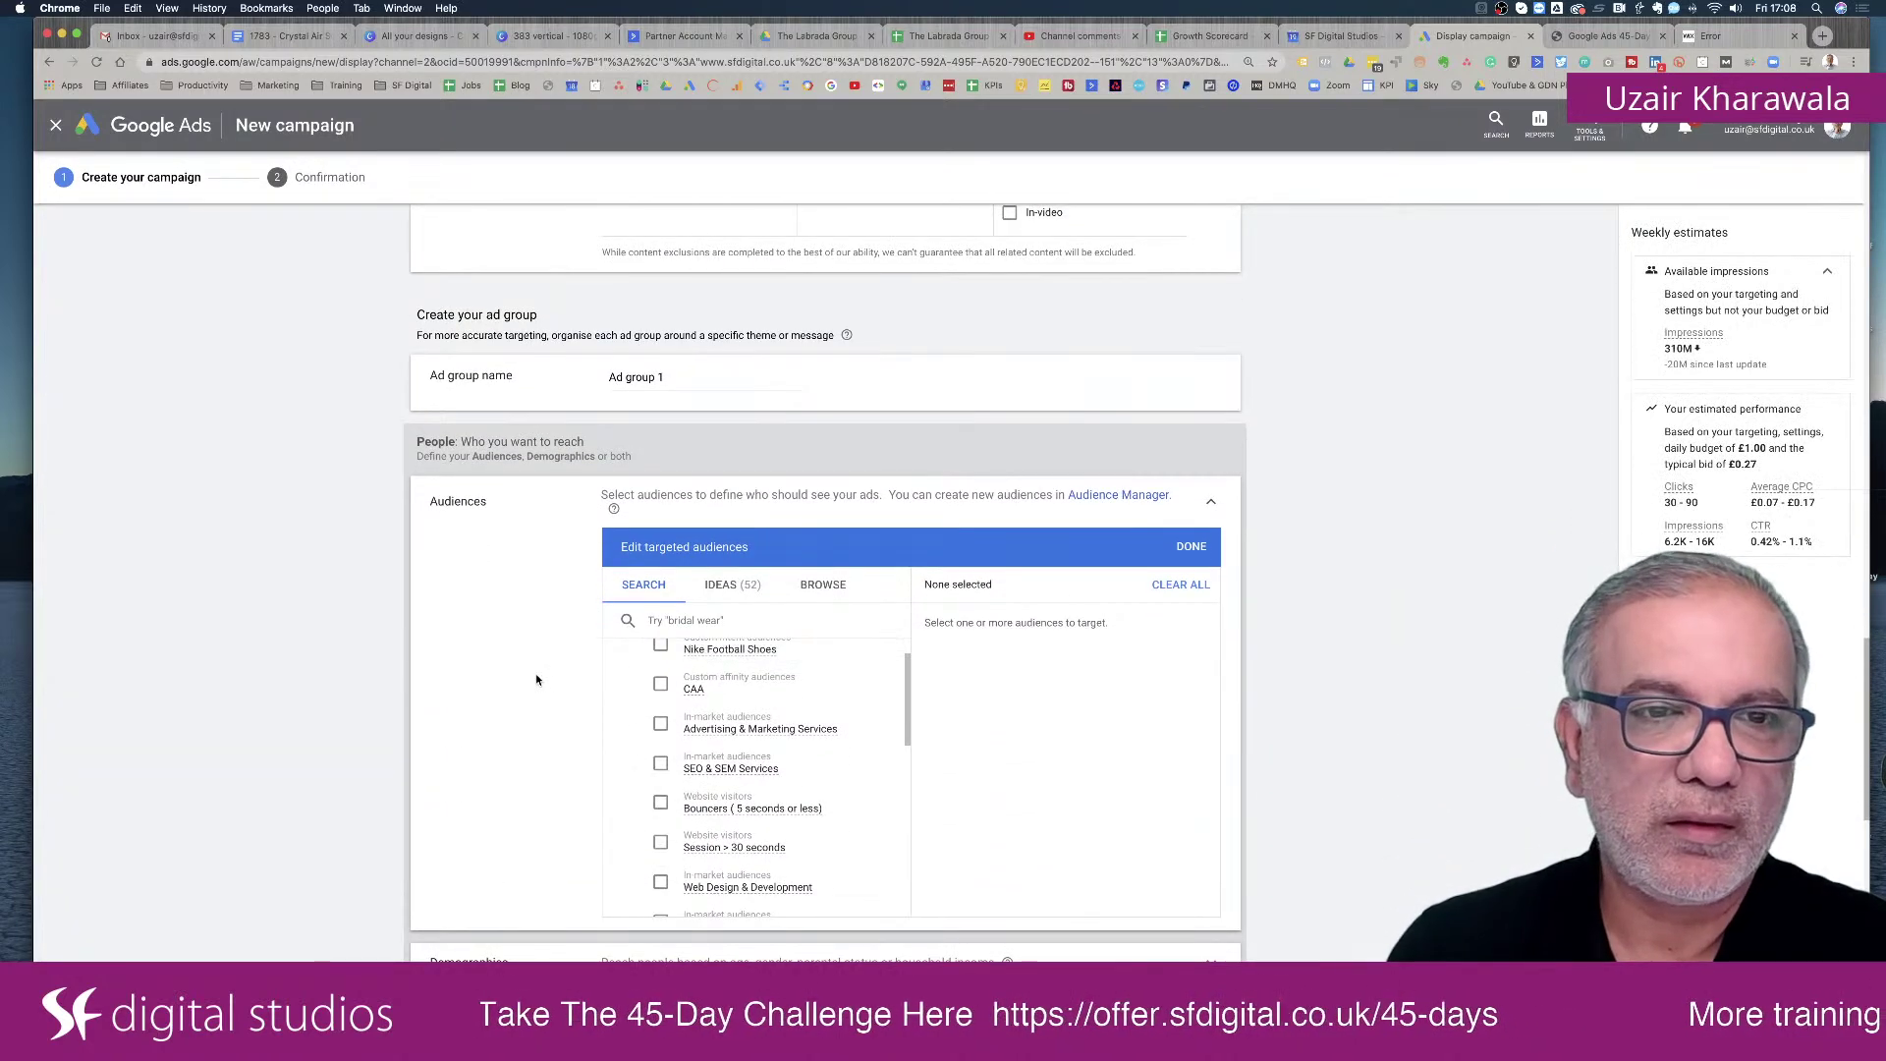
pyautogui.scroll(-2, 537, 679)
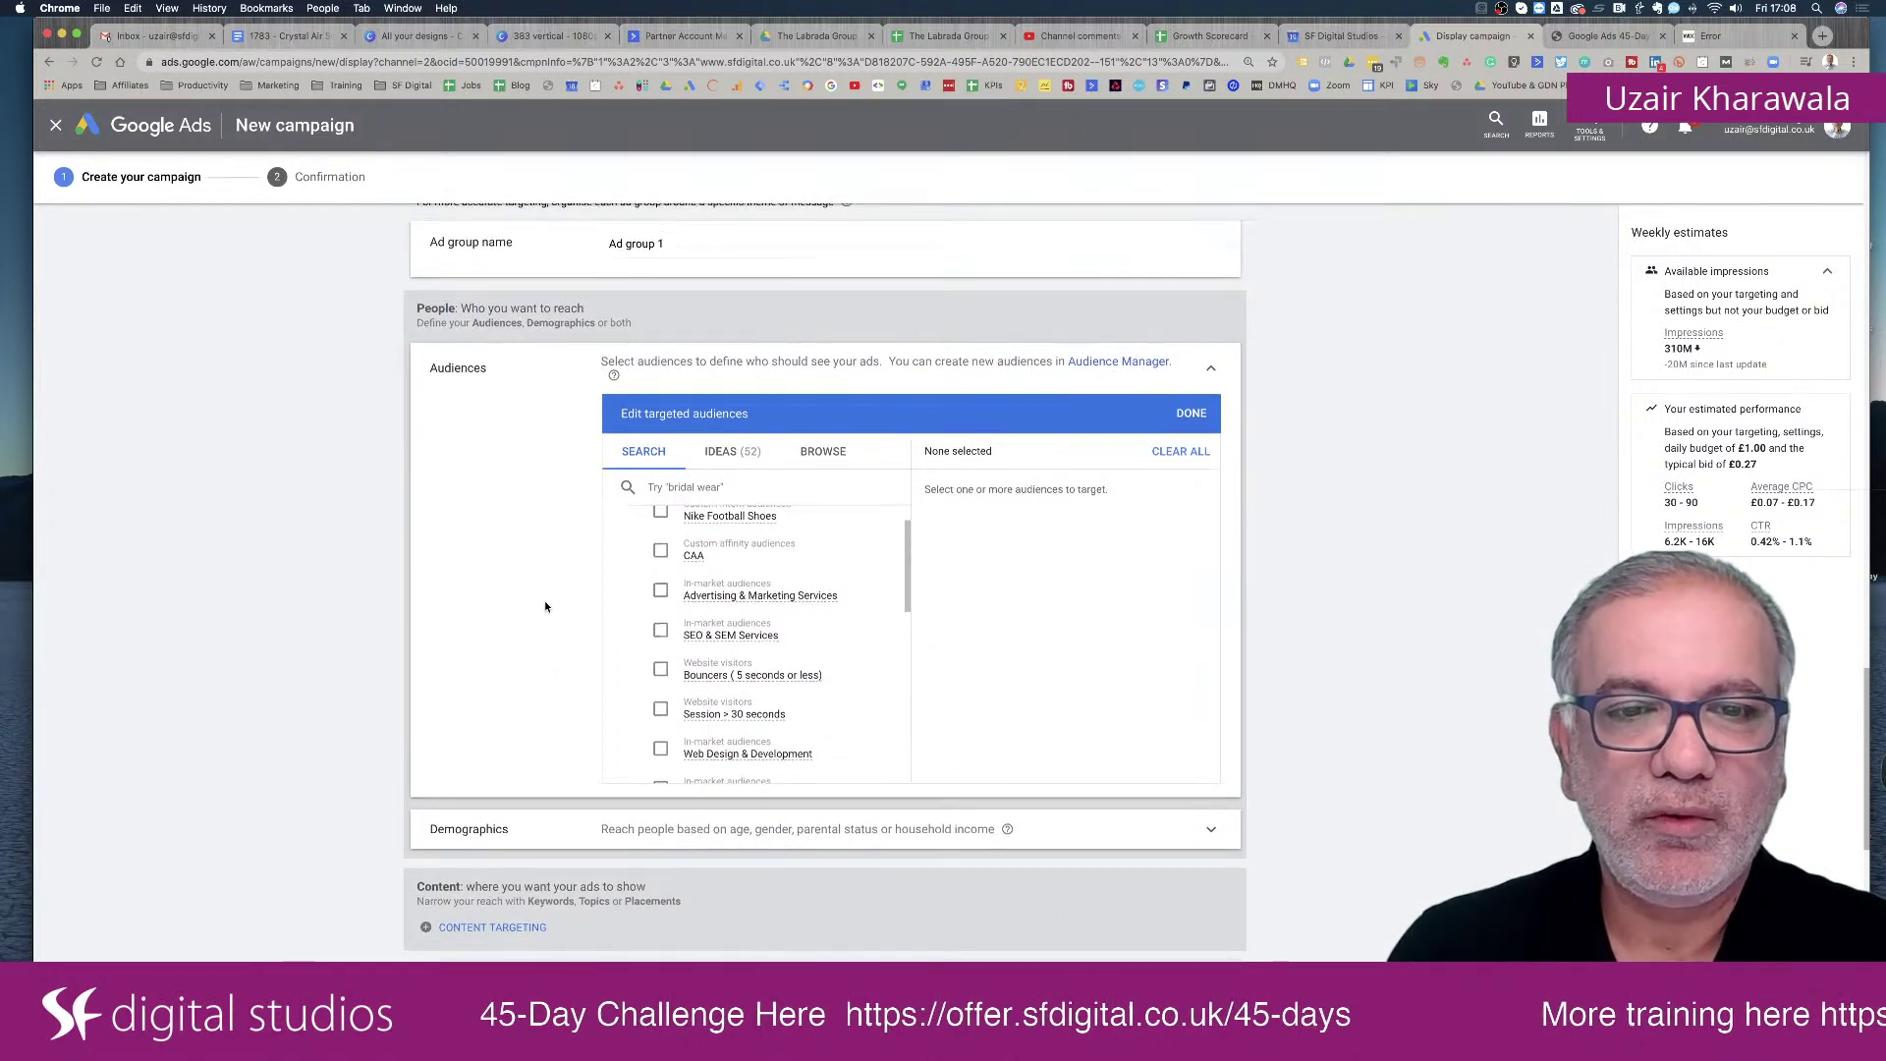
pyautogui.scroll(1, 544, 599)
pyautogui.scroll(2, 692, 619)
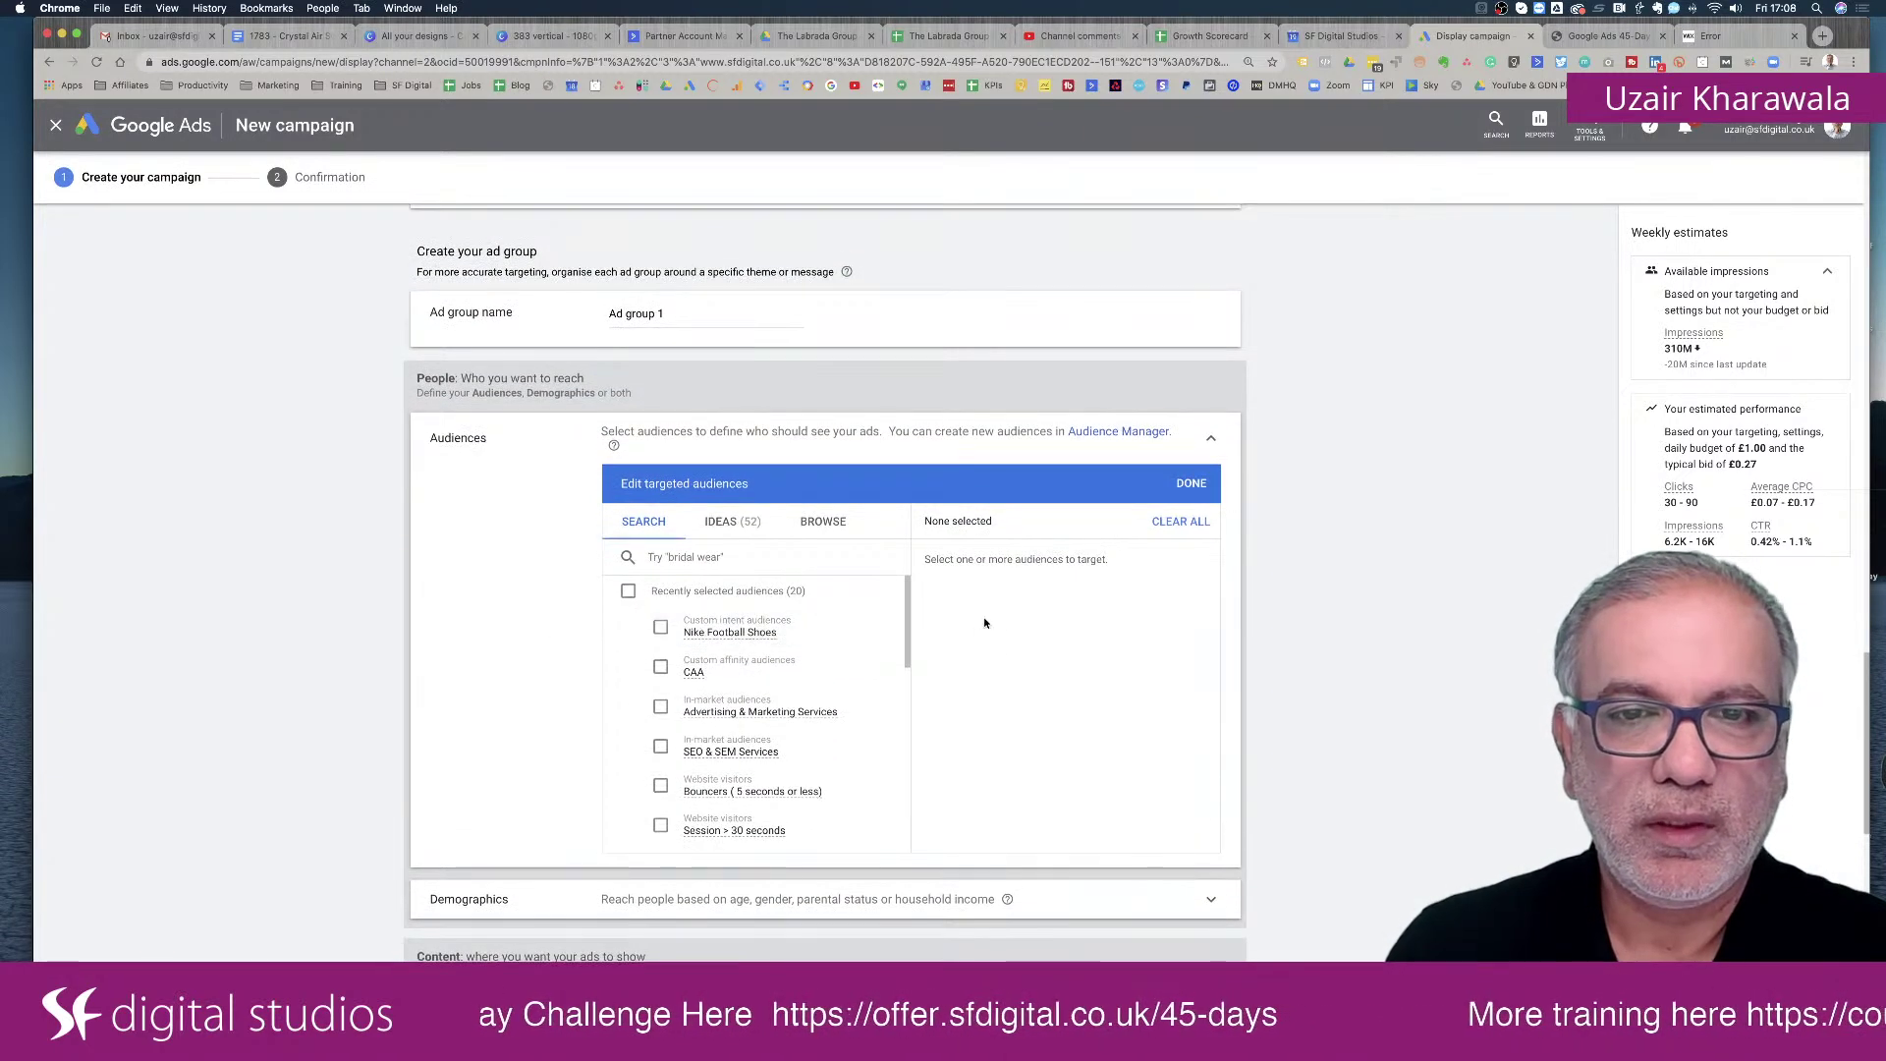
pyautogui.scroll(-1, 993, 624)
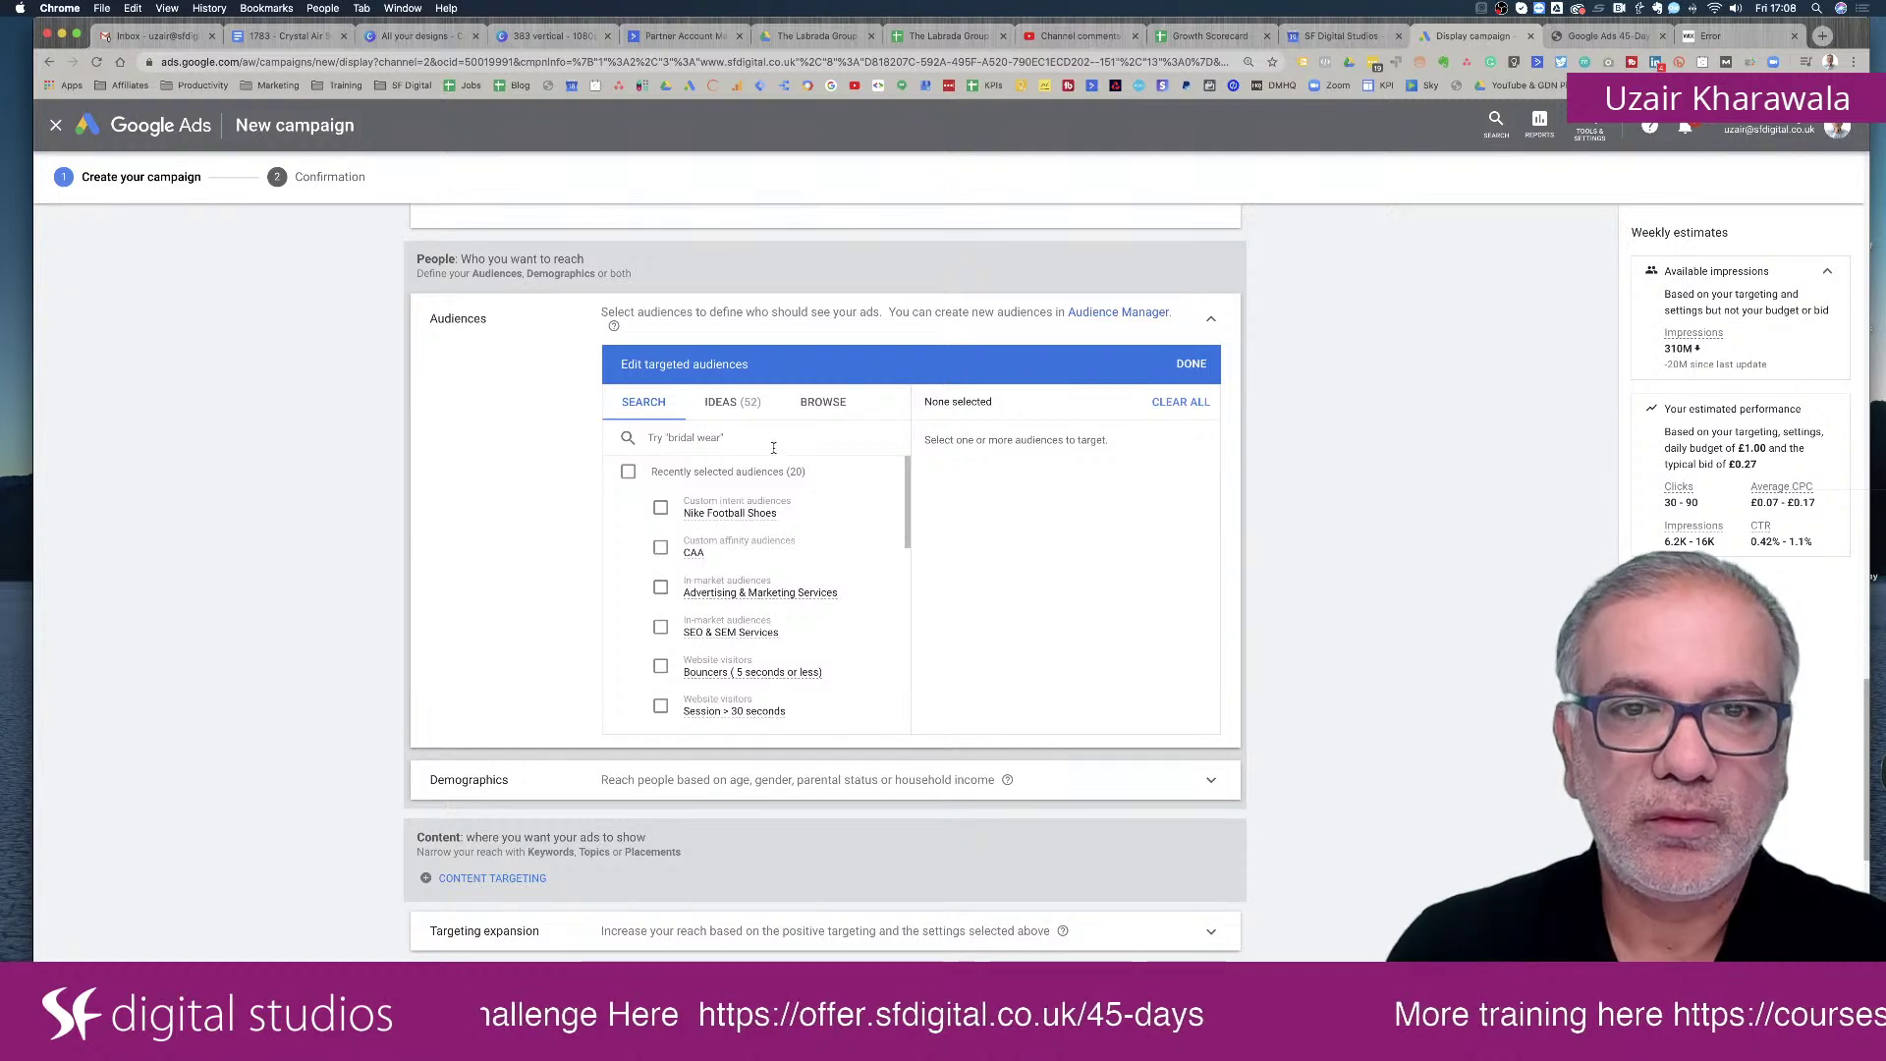
pyautogui.click(814, 413)
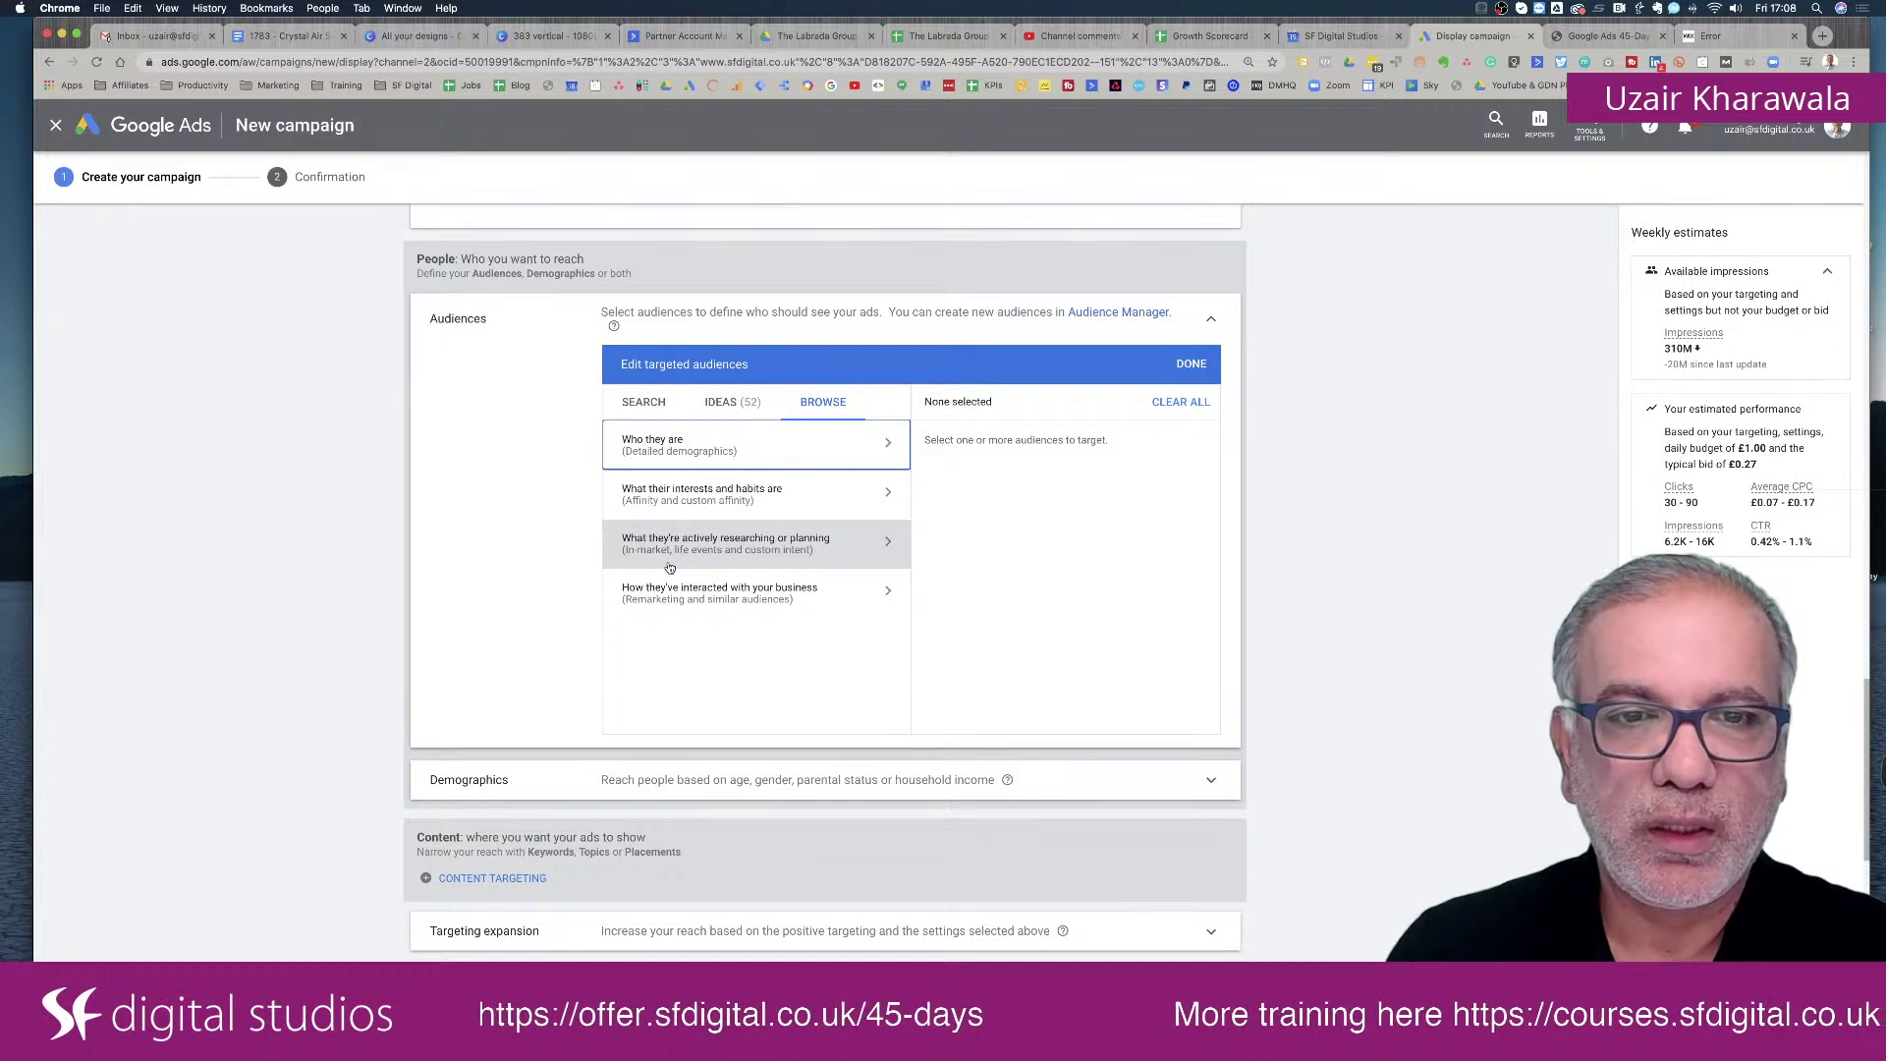
pyautogui.click(732, 553)
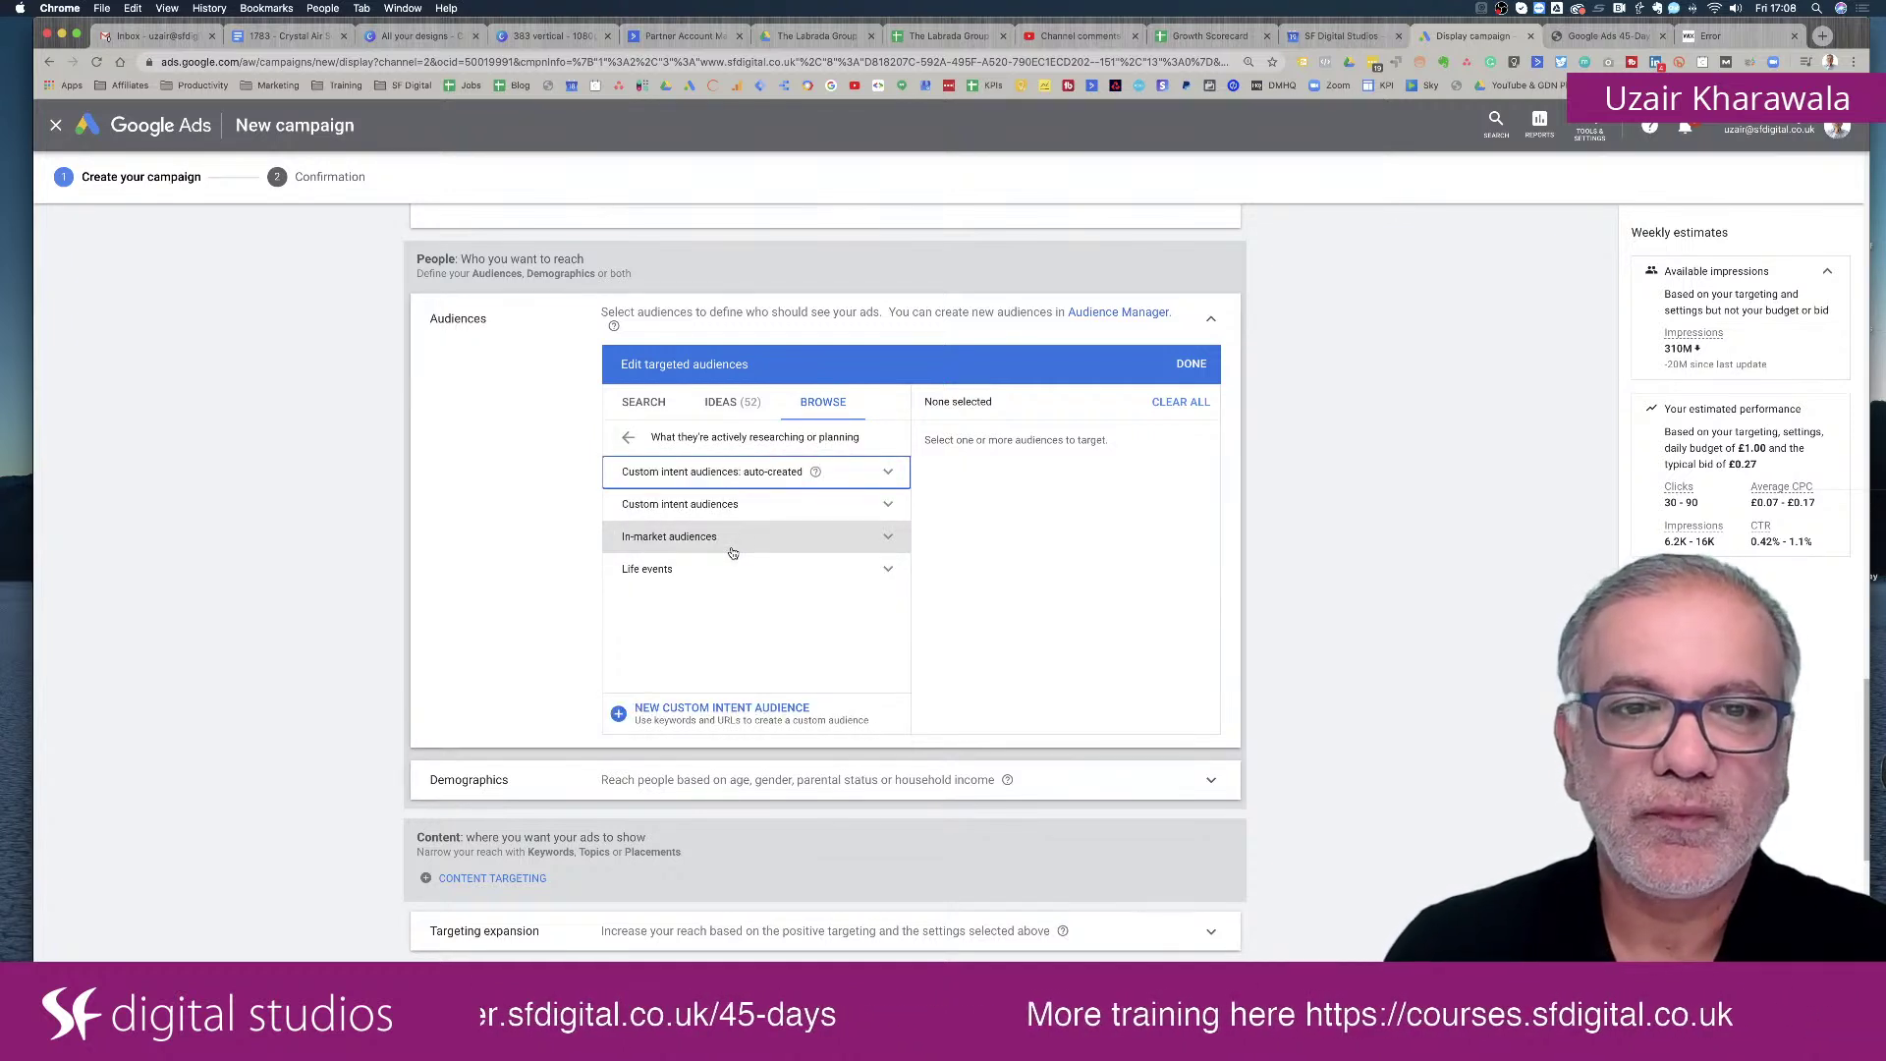
pyautogui.click(693, 506)
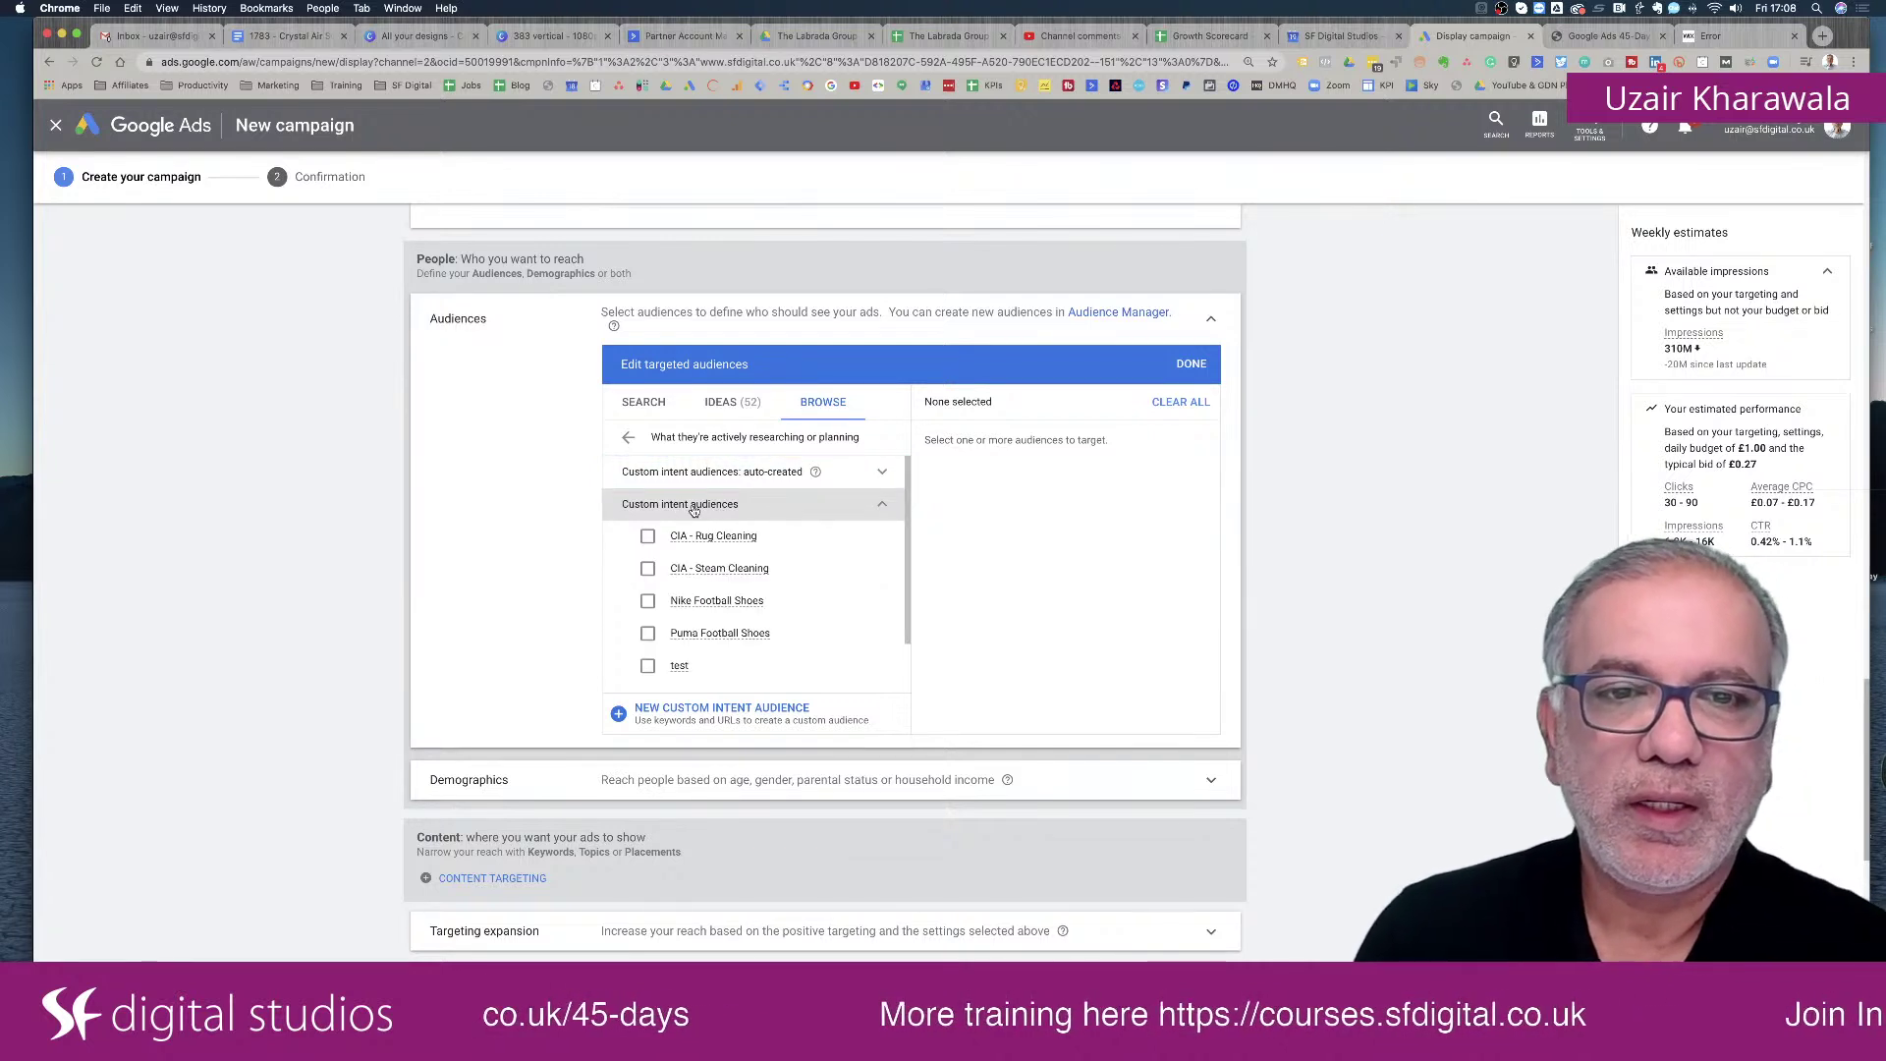
pyautogui.moveTo(675, 535)
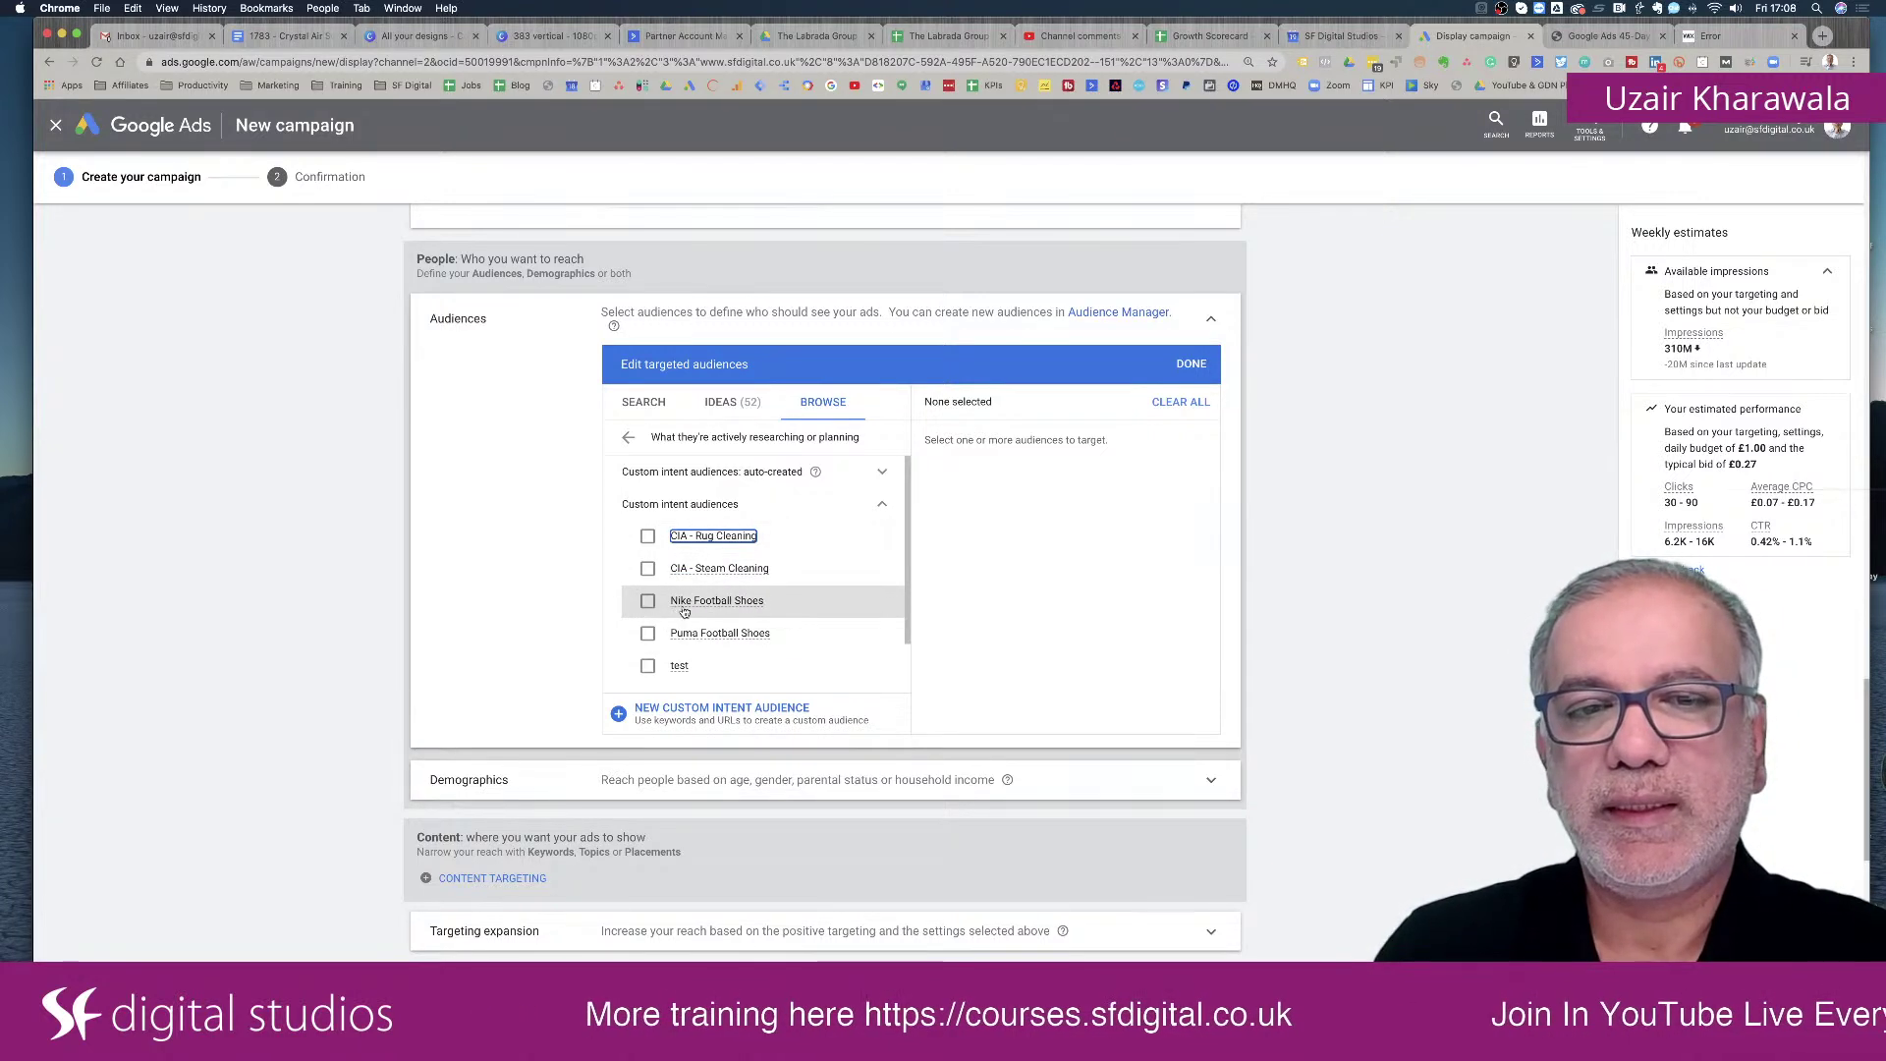
pyautogui.moveTo(706, 609)
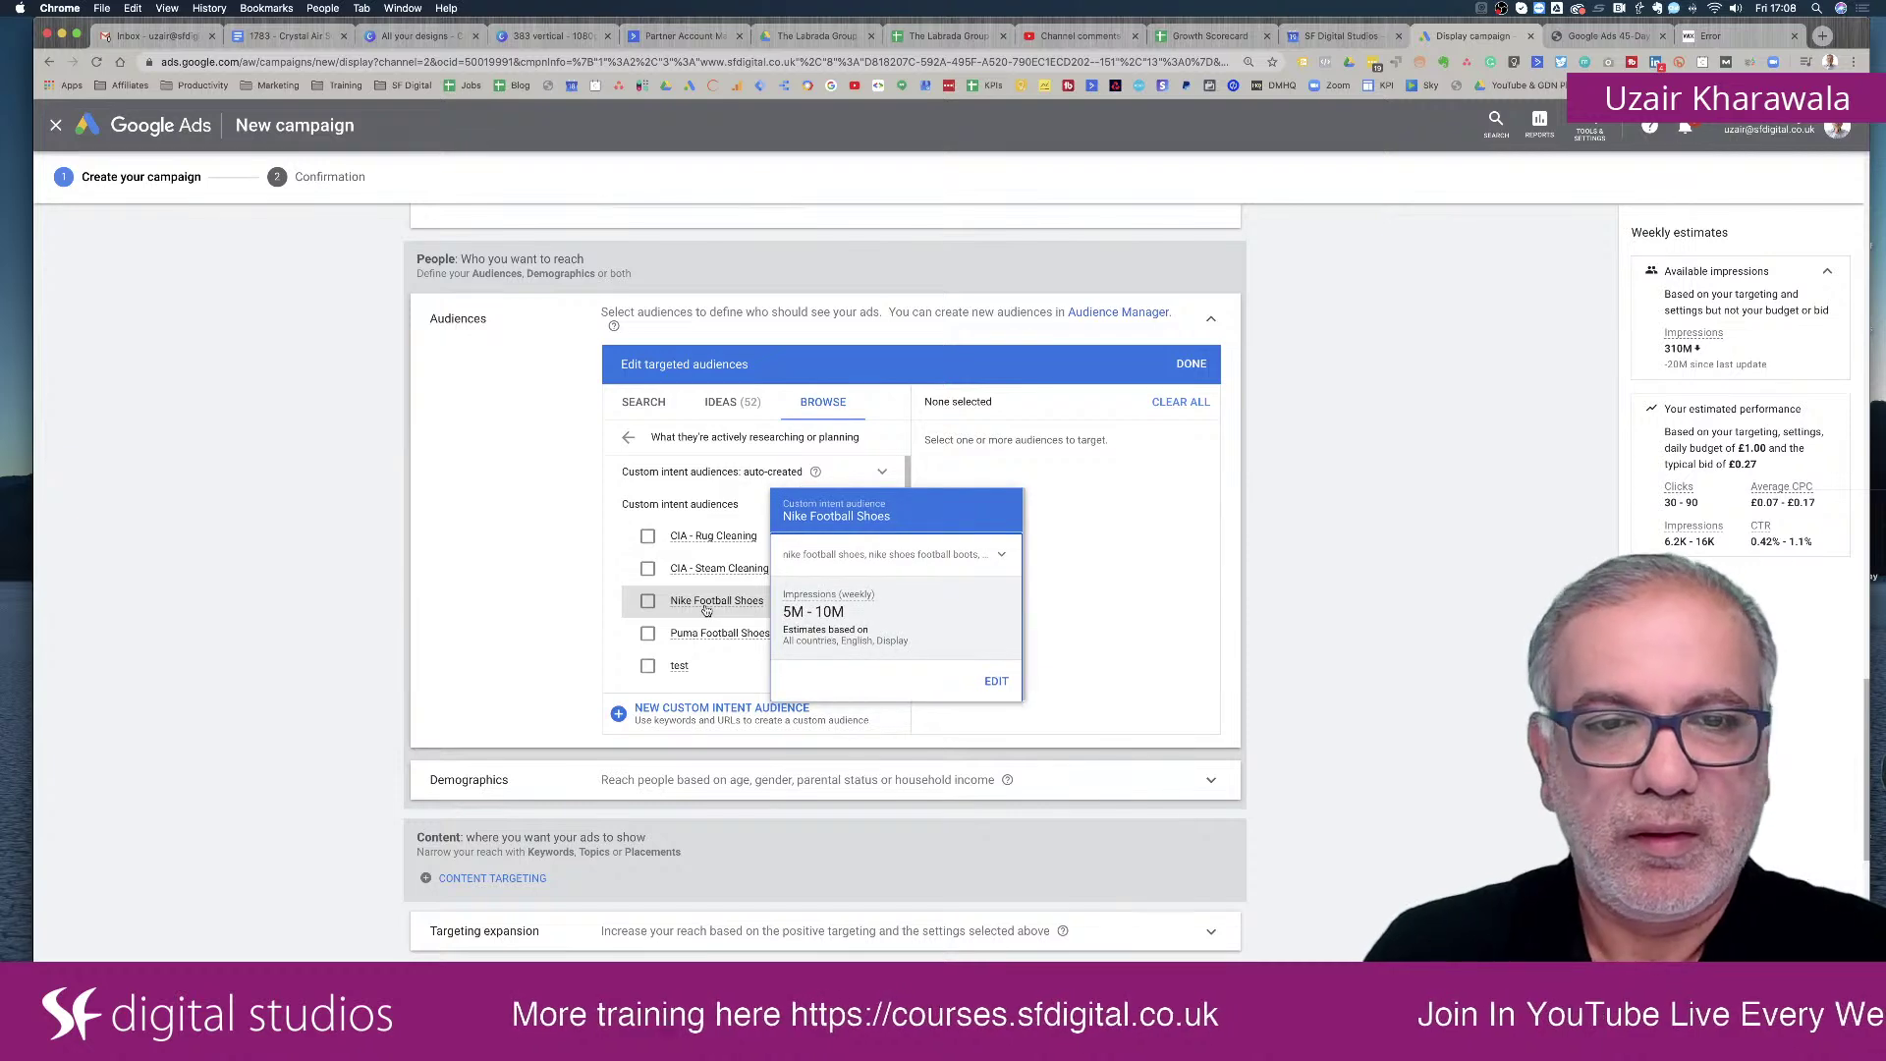
pyautogui.click(647, 602)
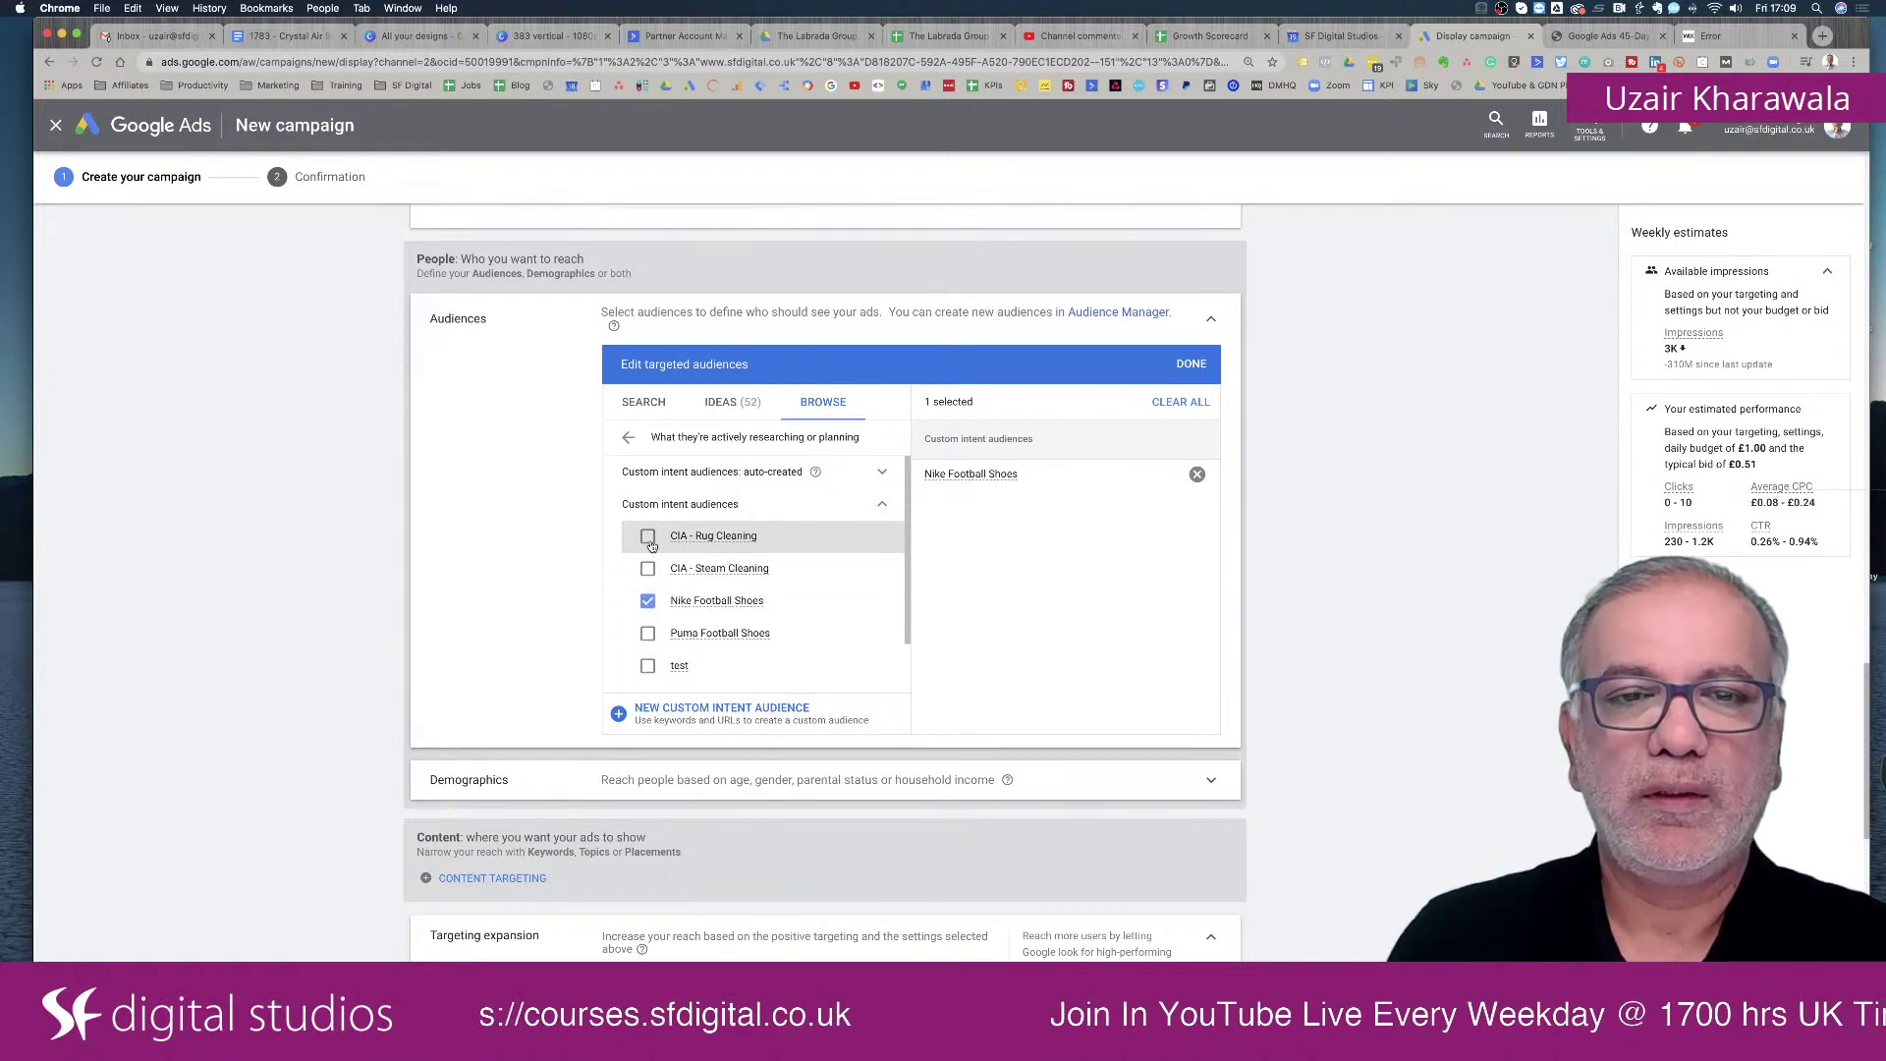
# Try adding the Puma Football Shoes custom intent audience to the targeting and remove it again.
pyautogui.click(648, 634)
pyautogui.click(649, 537)
pyautogui.click(648, 538)
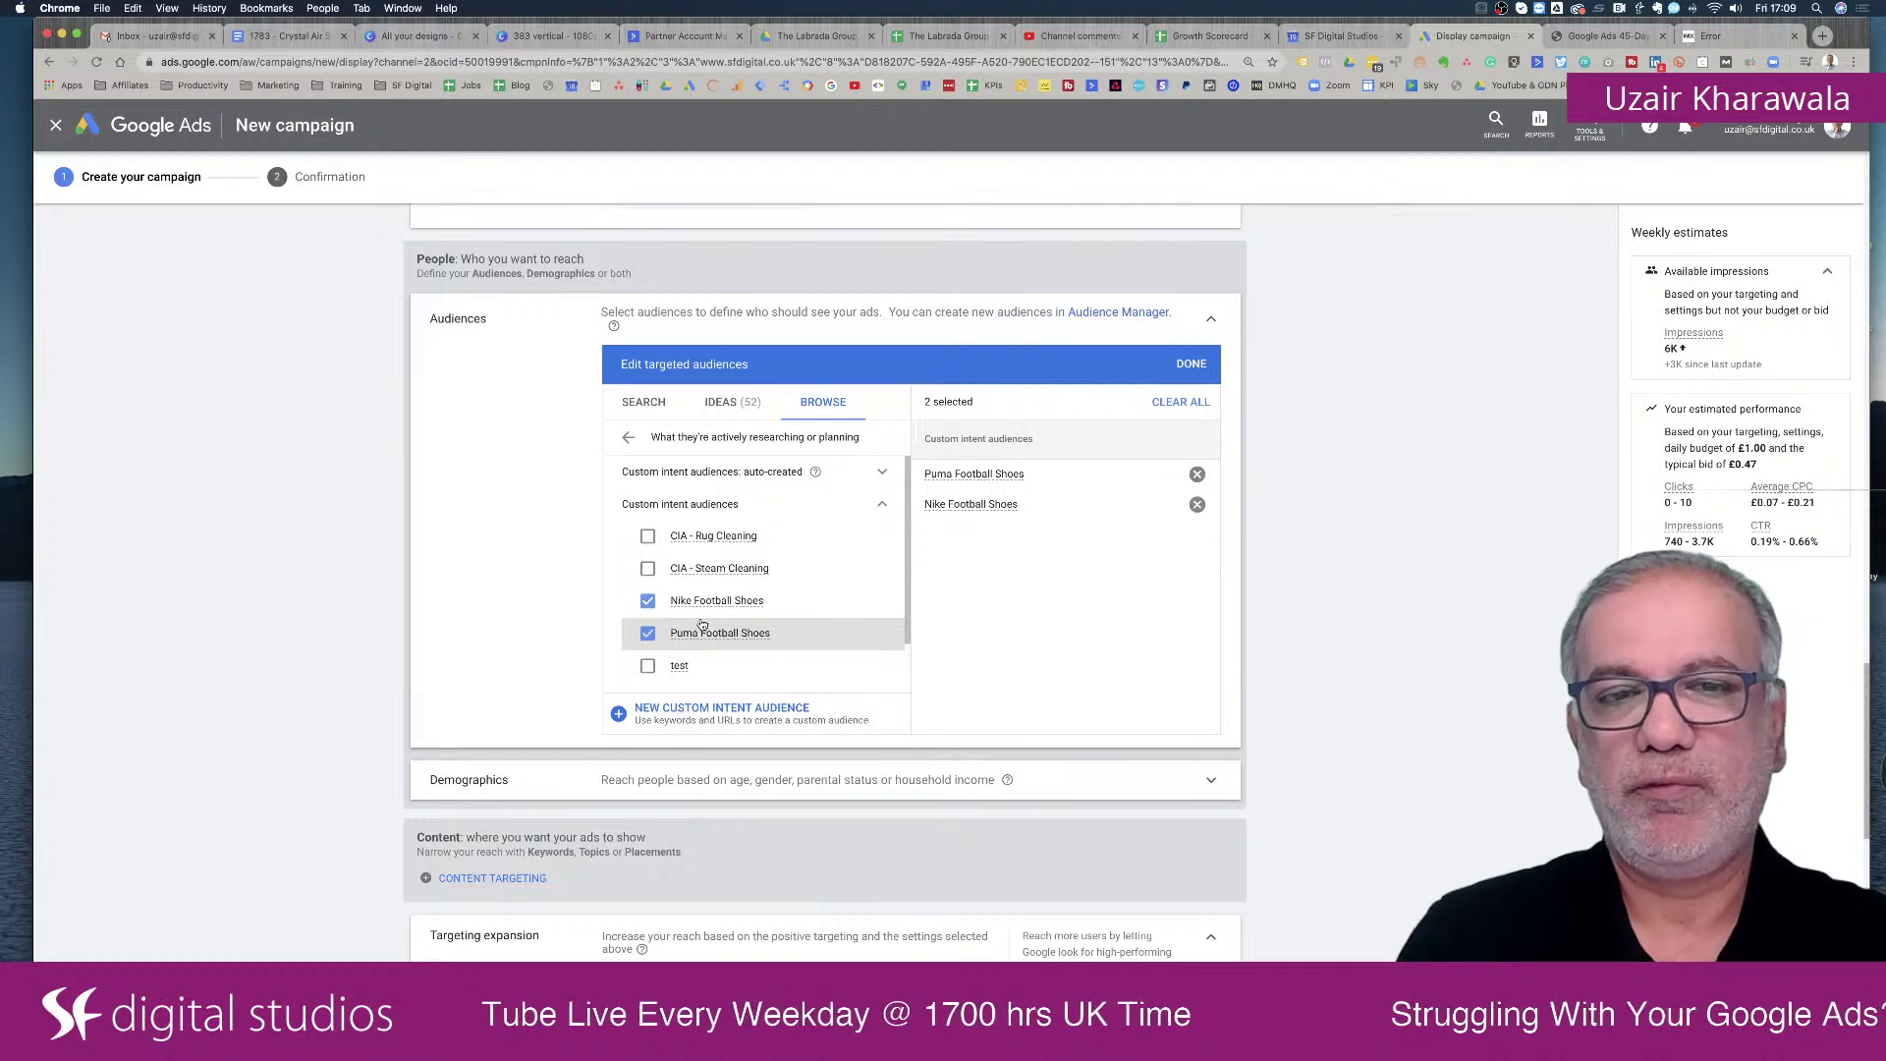
pyautogui.click(647, 635)
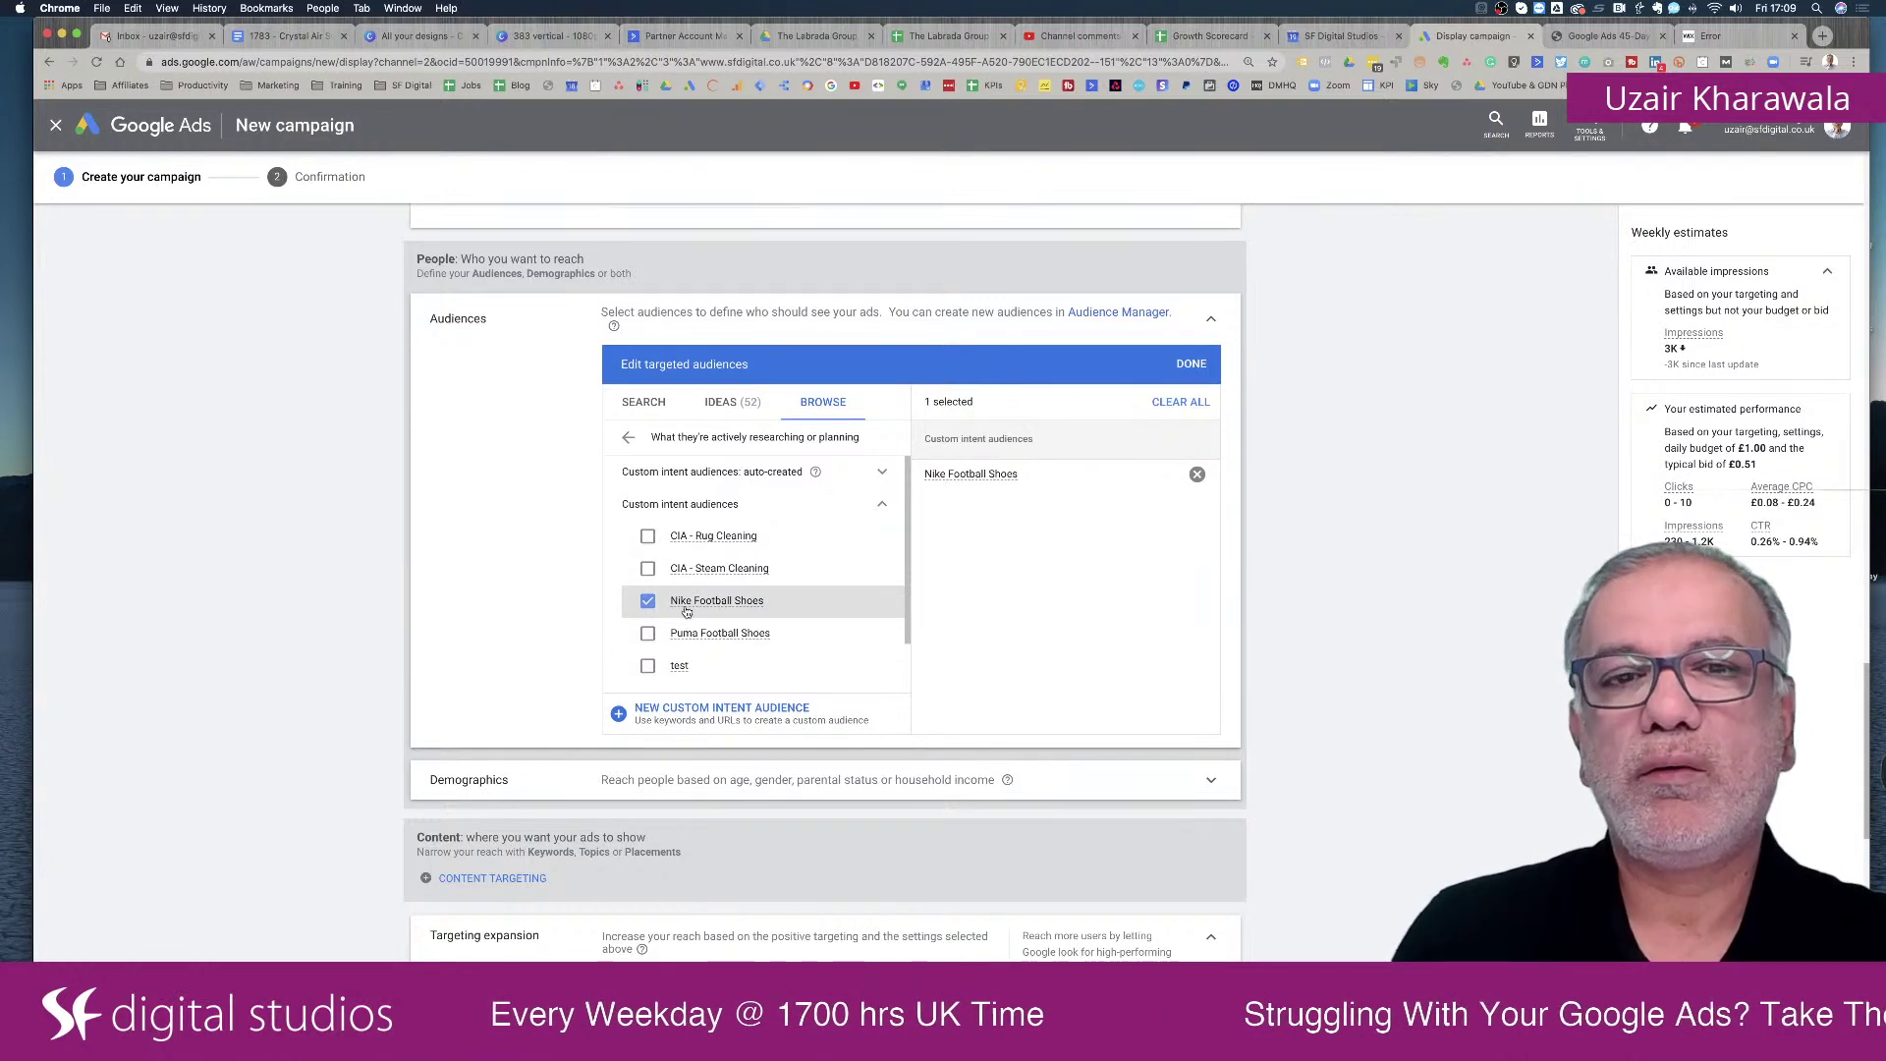
# Finish editing the targeted audiences with Nike Football Shoes as the only selection.
pyautogui.moveTo(686, 611)
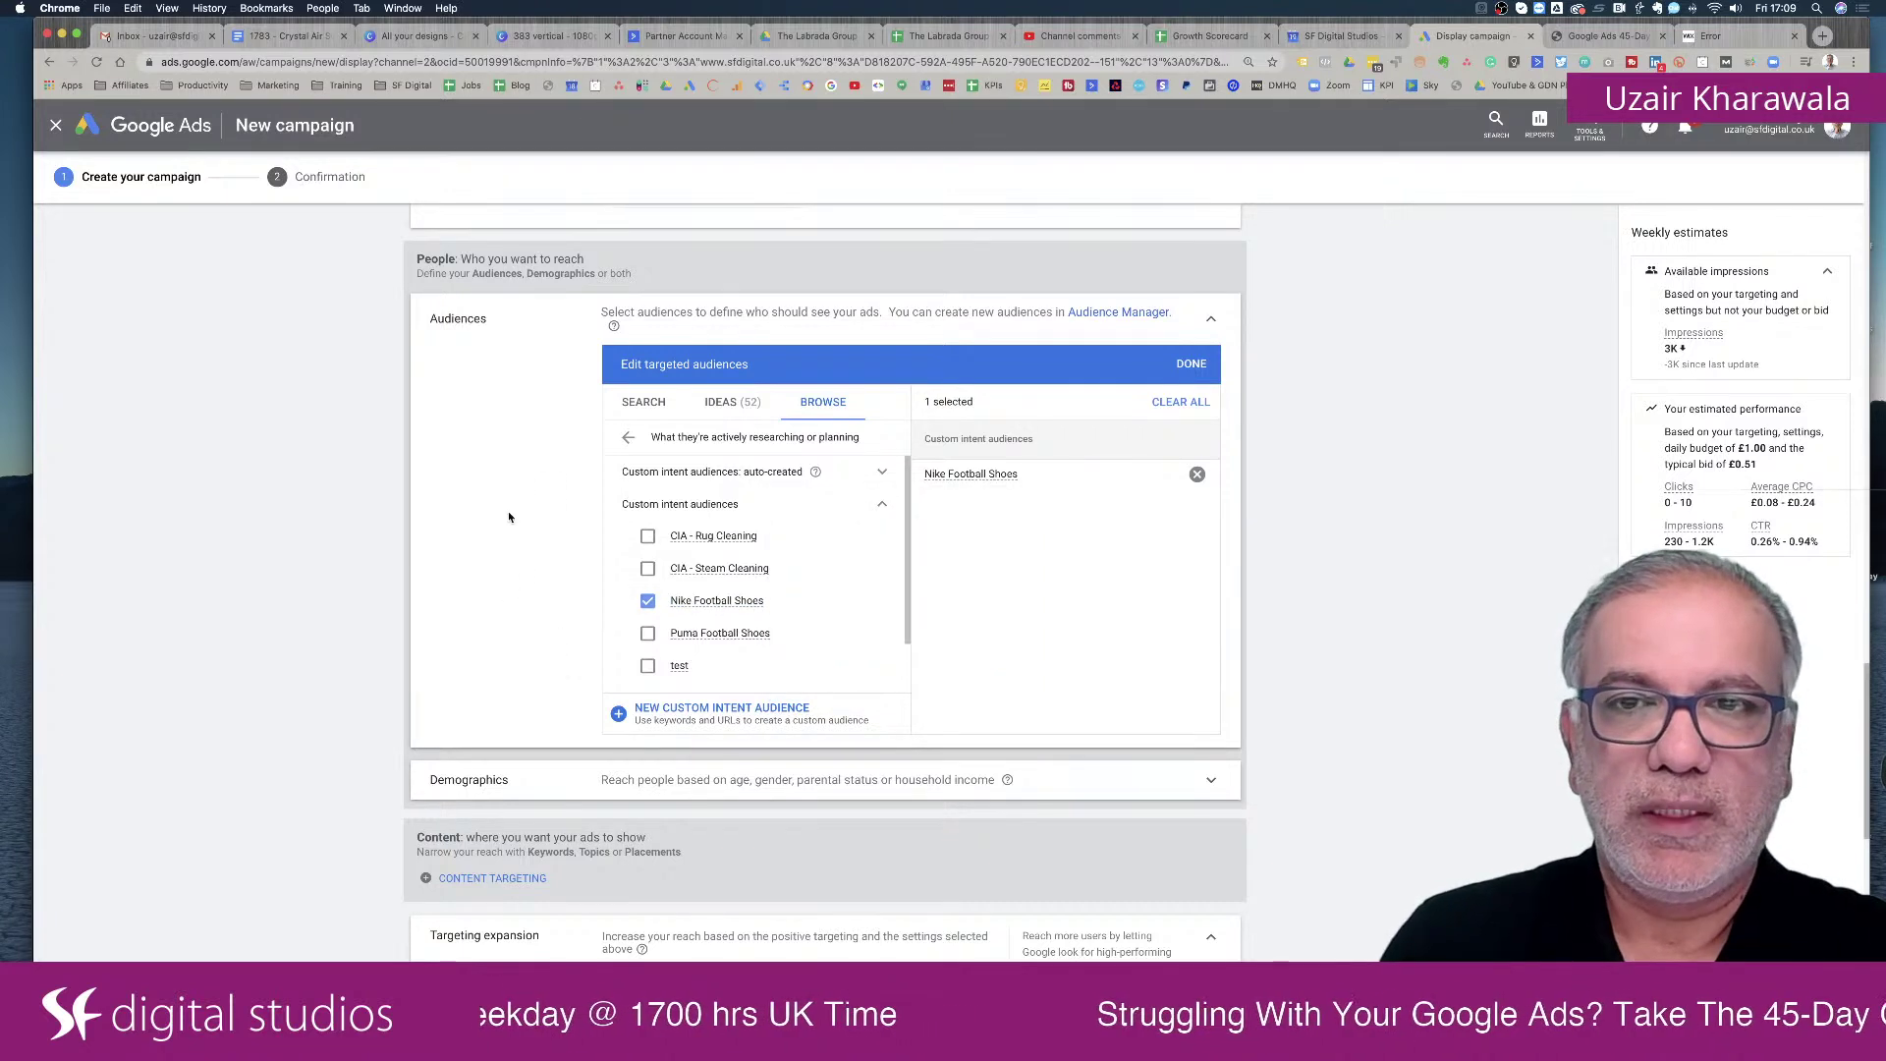
pyautogui.click(1190, 366)
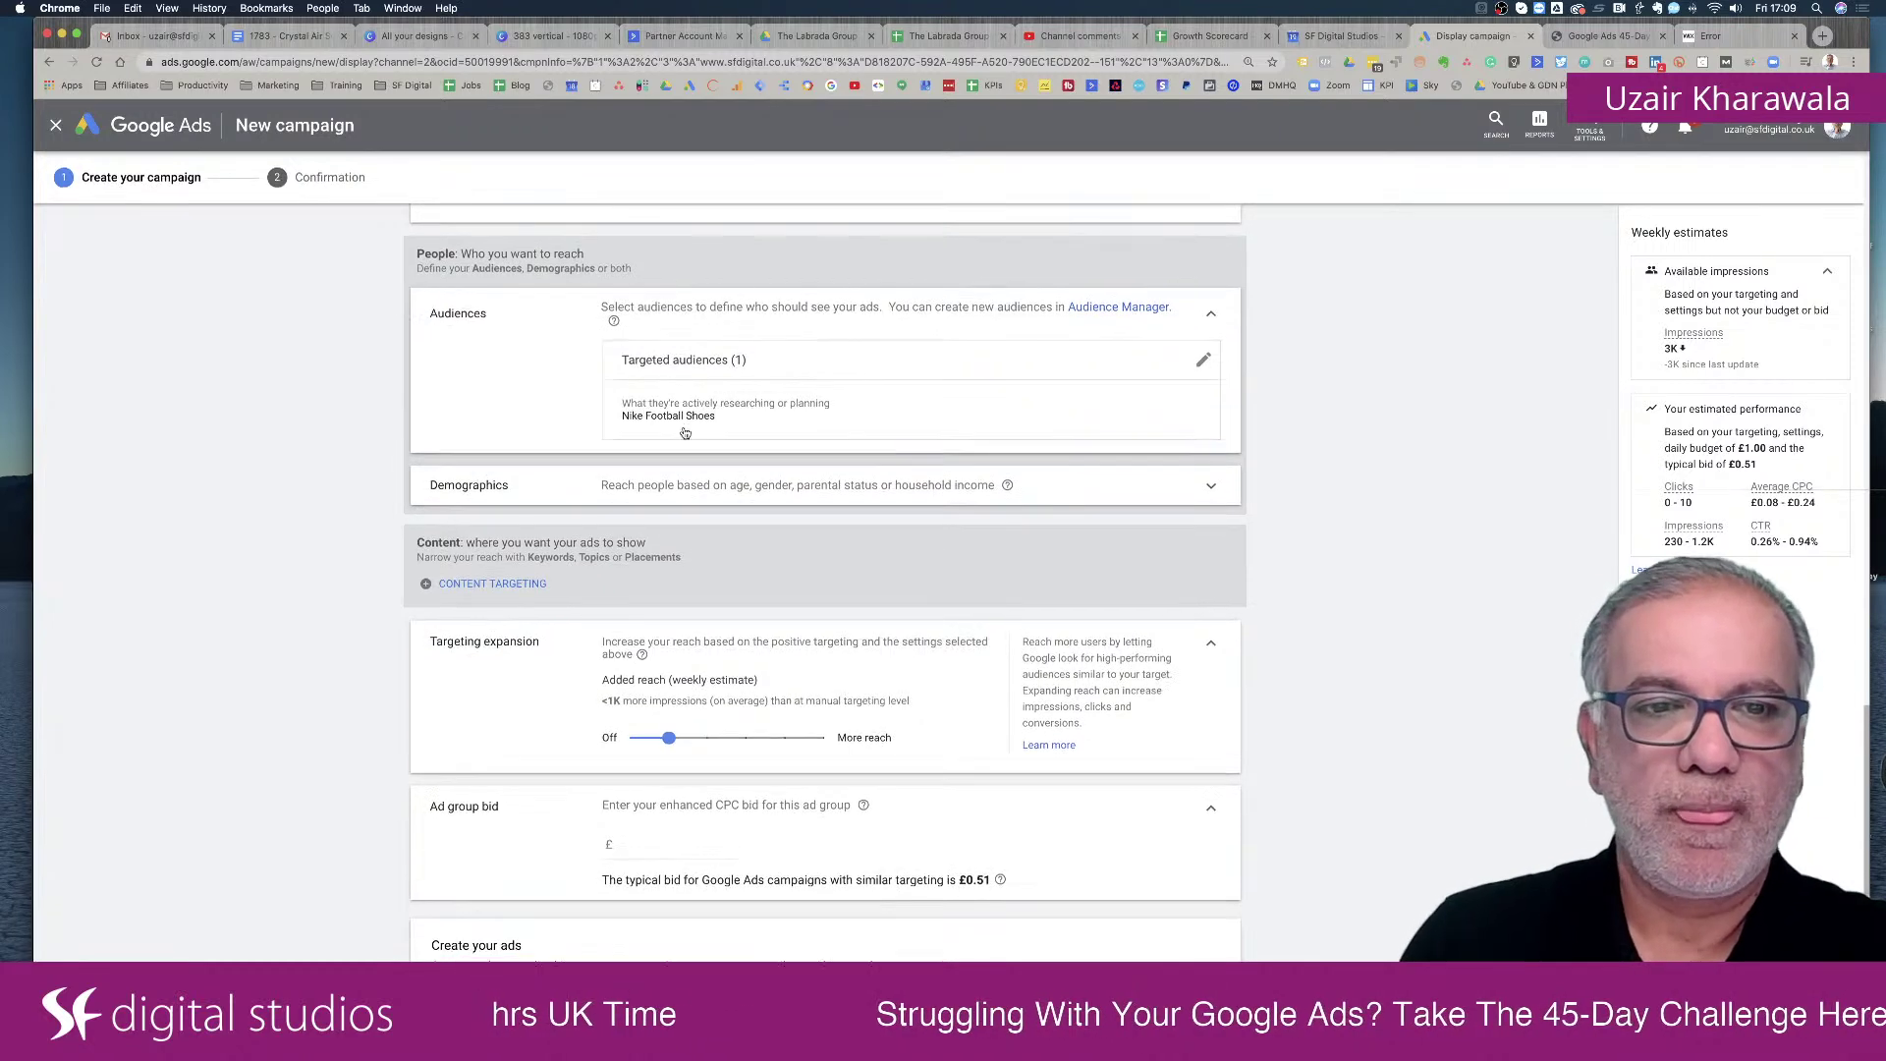
# Set the ad group's enhanced CPC bid to £1.00 and compare it with the typical bid for similar targeting.
pyautogui.scroll(-3, 685, 430)
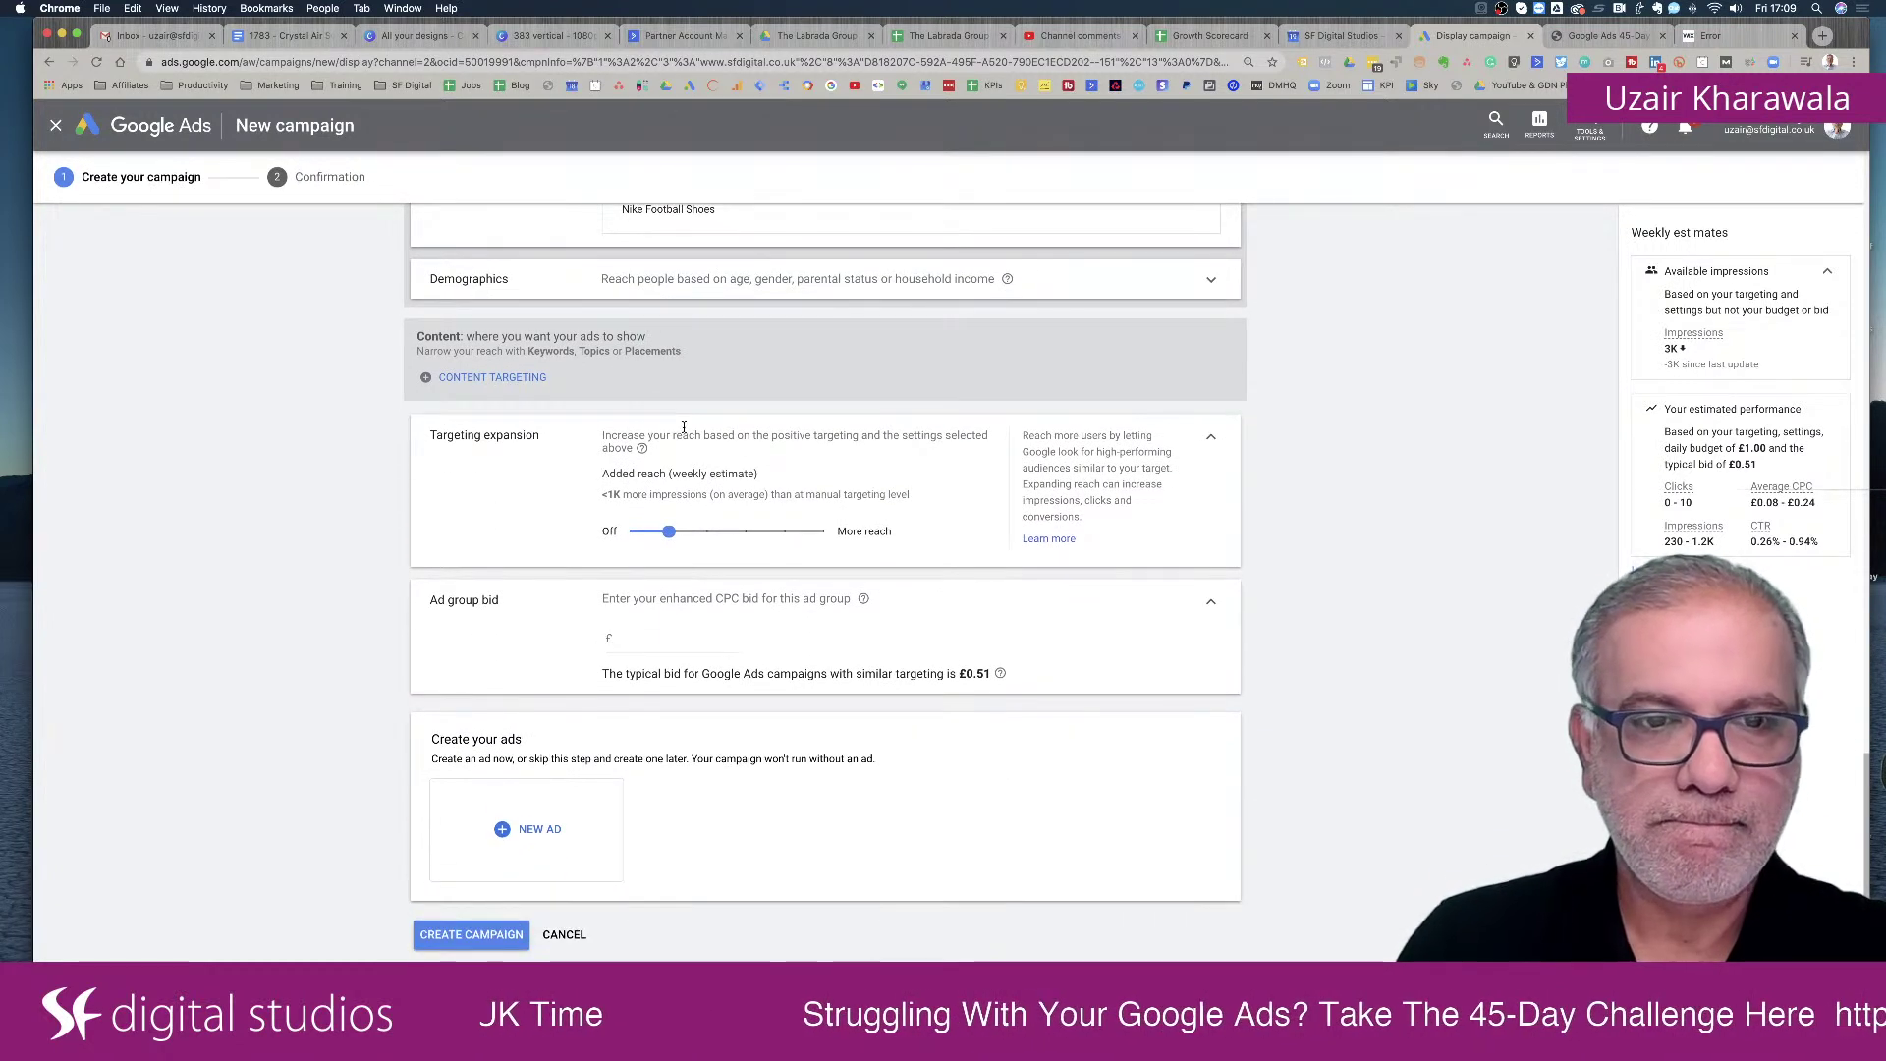
pyautogui.scroll(-1, 685, 429)
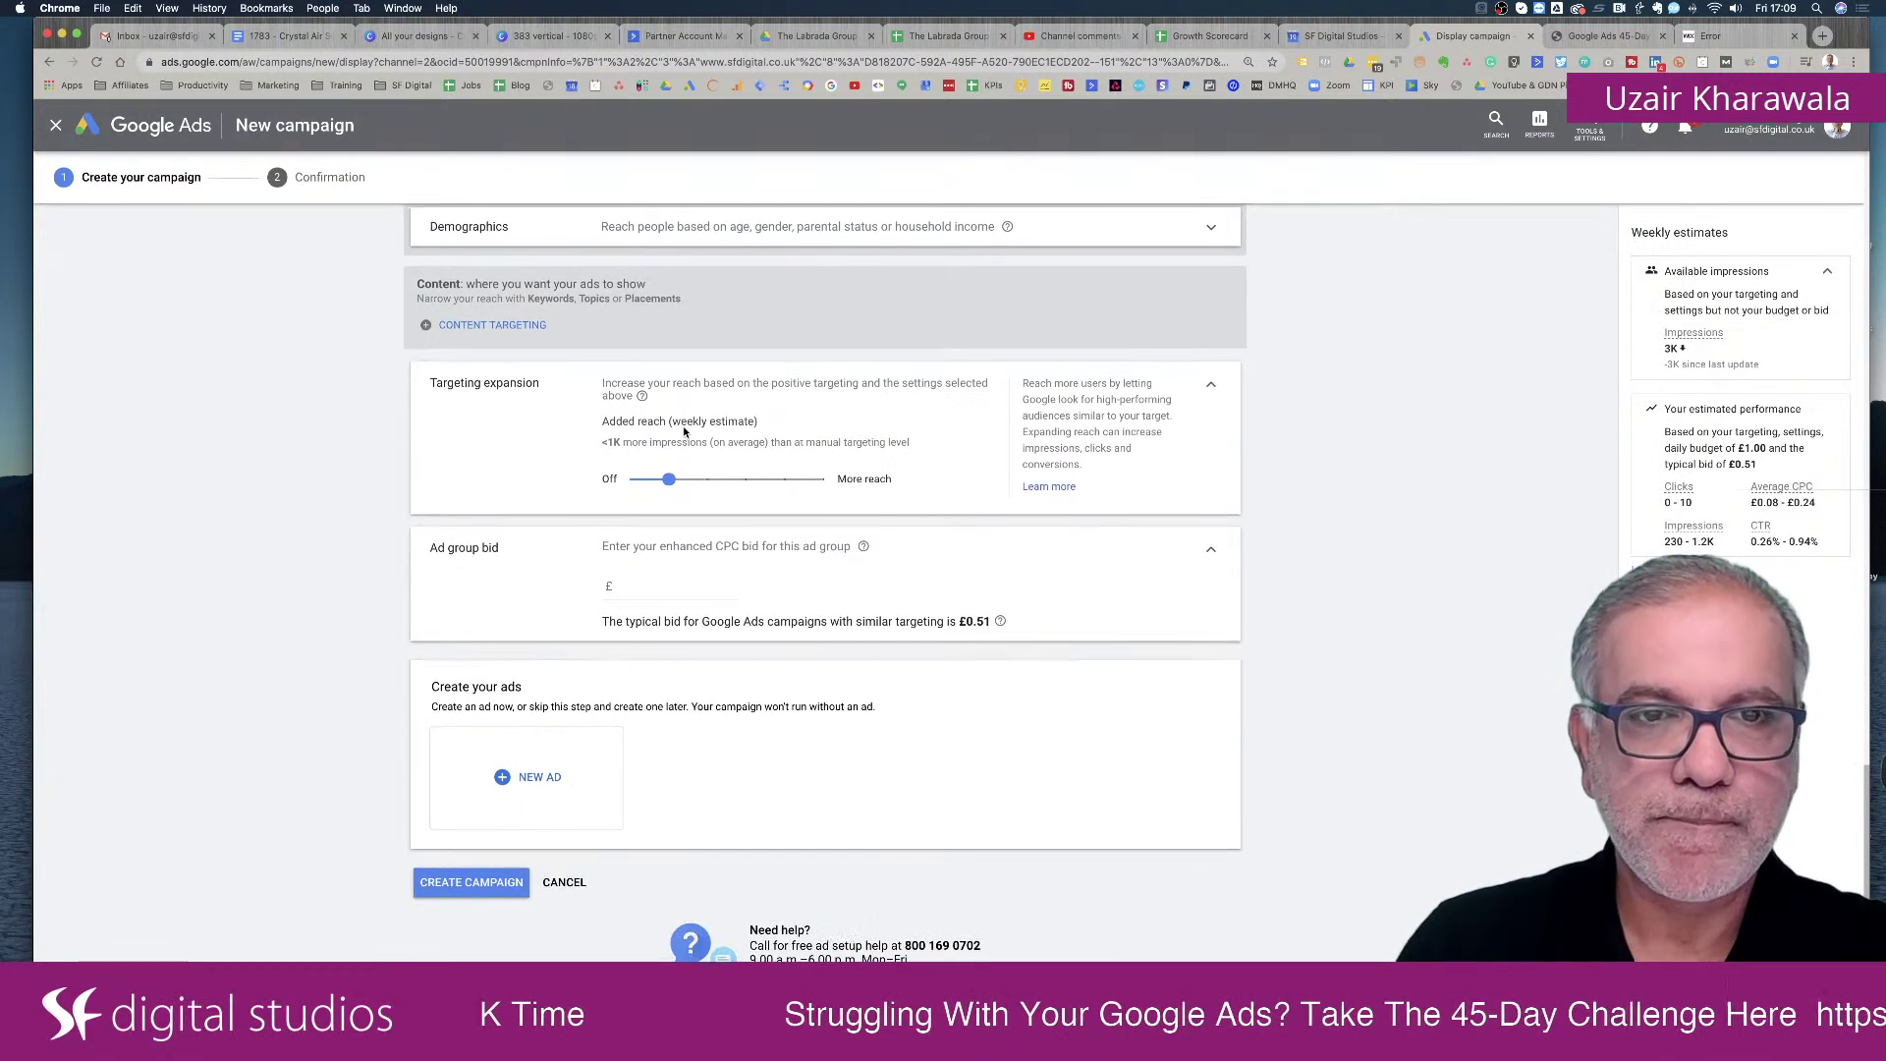
pyautogui.click(644, 591)
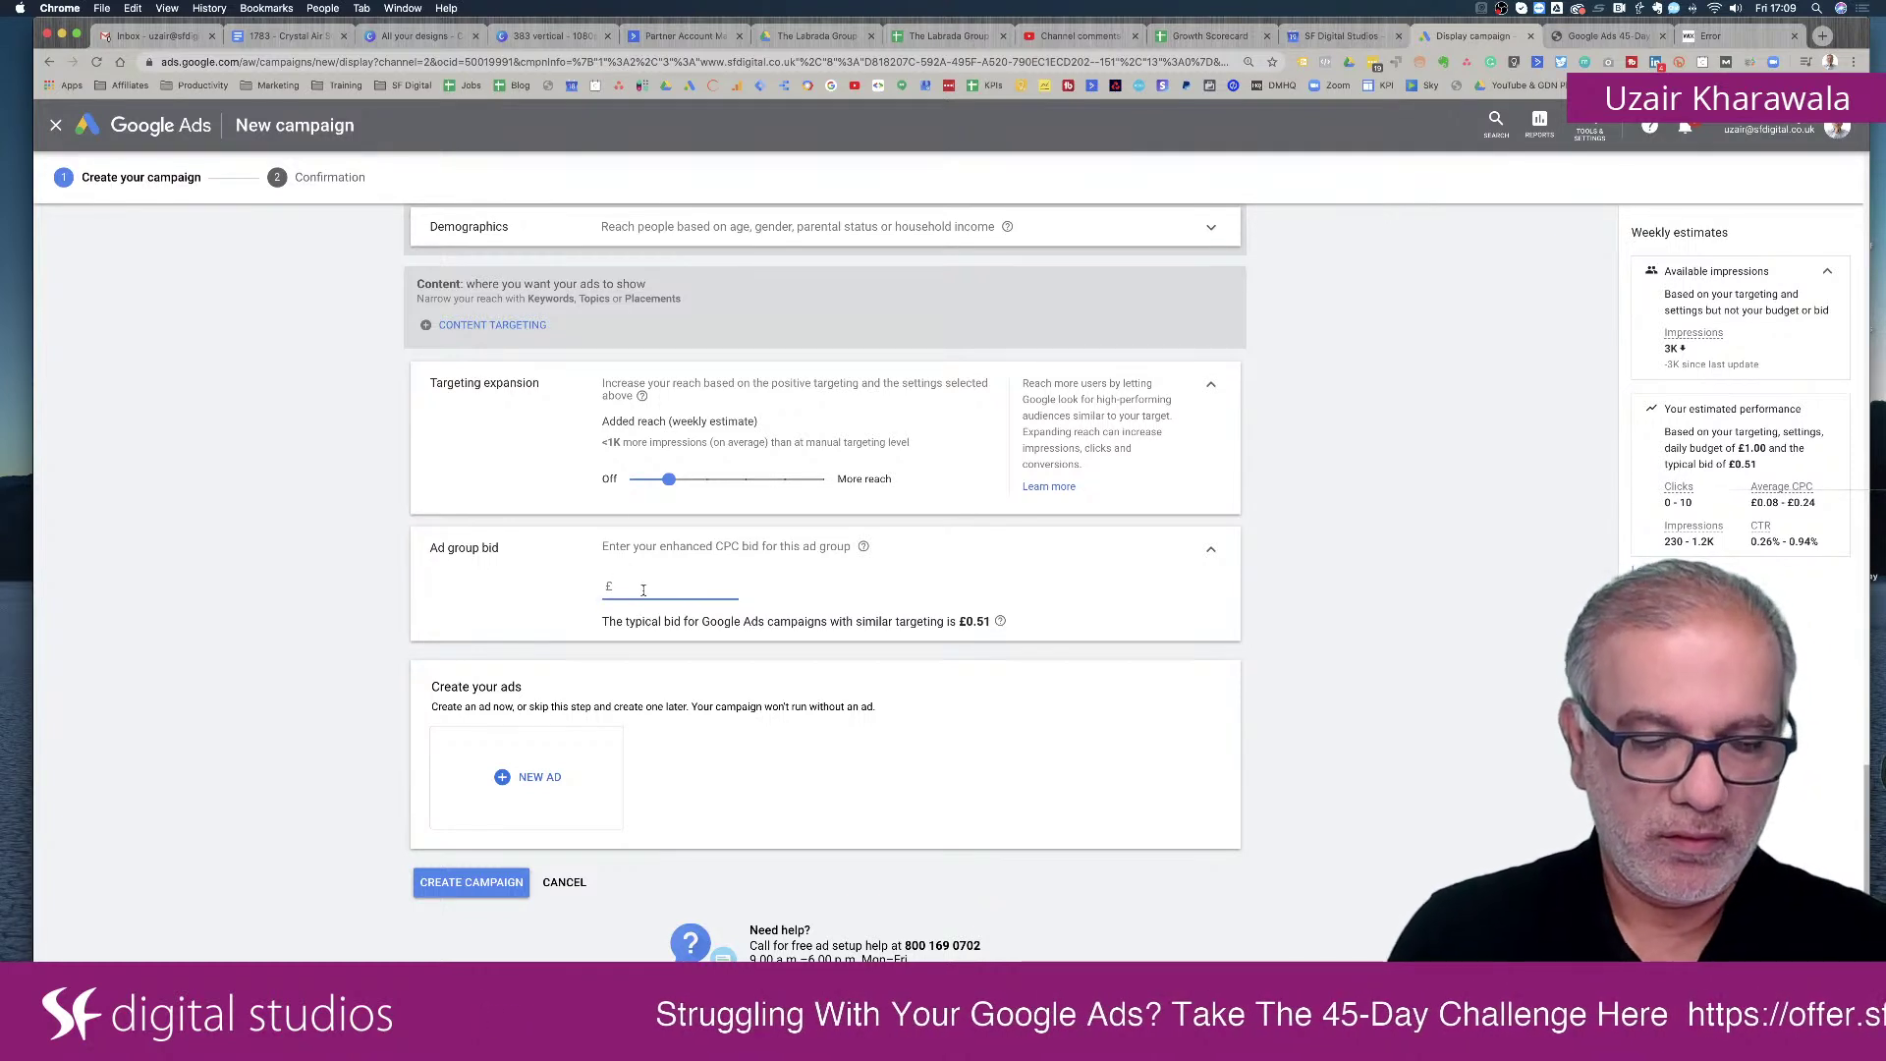
pyautogui.write('1')
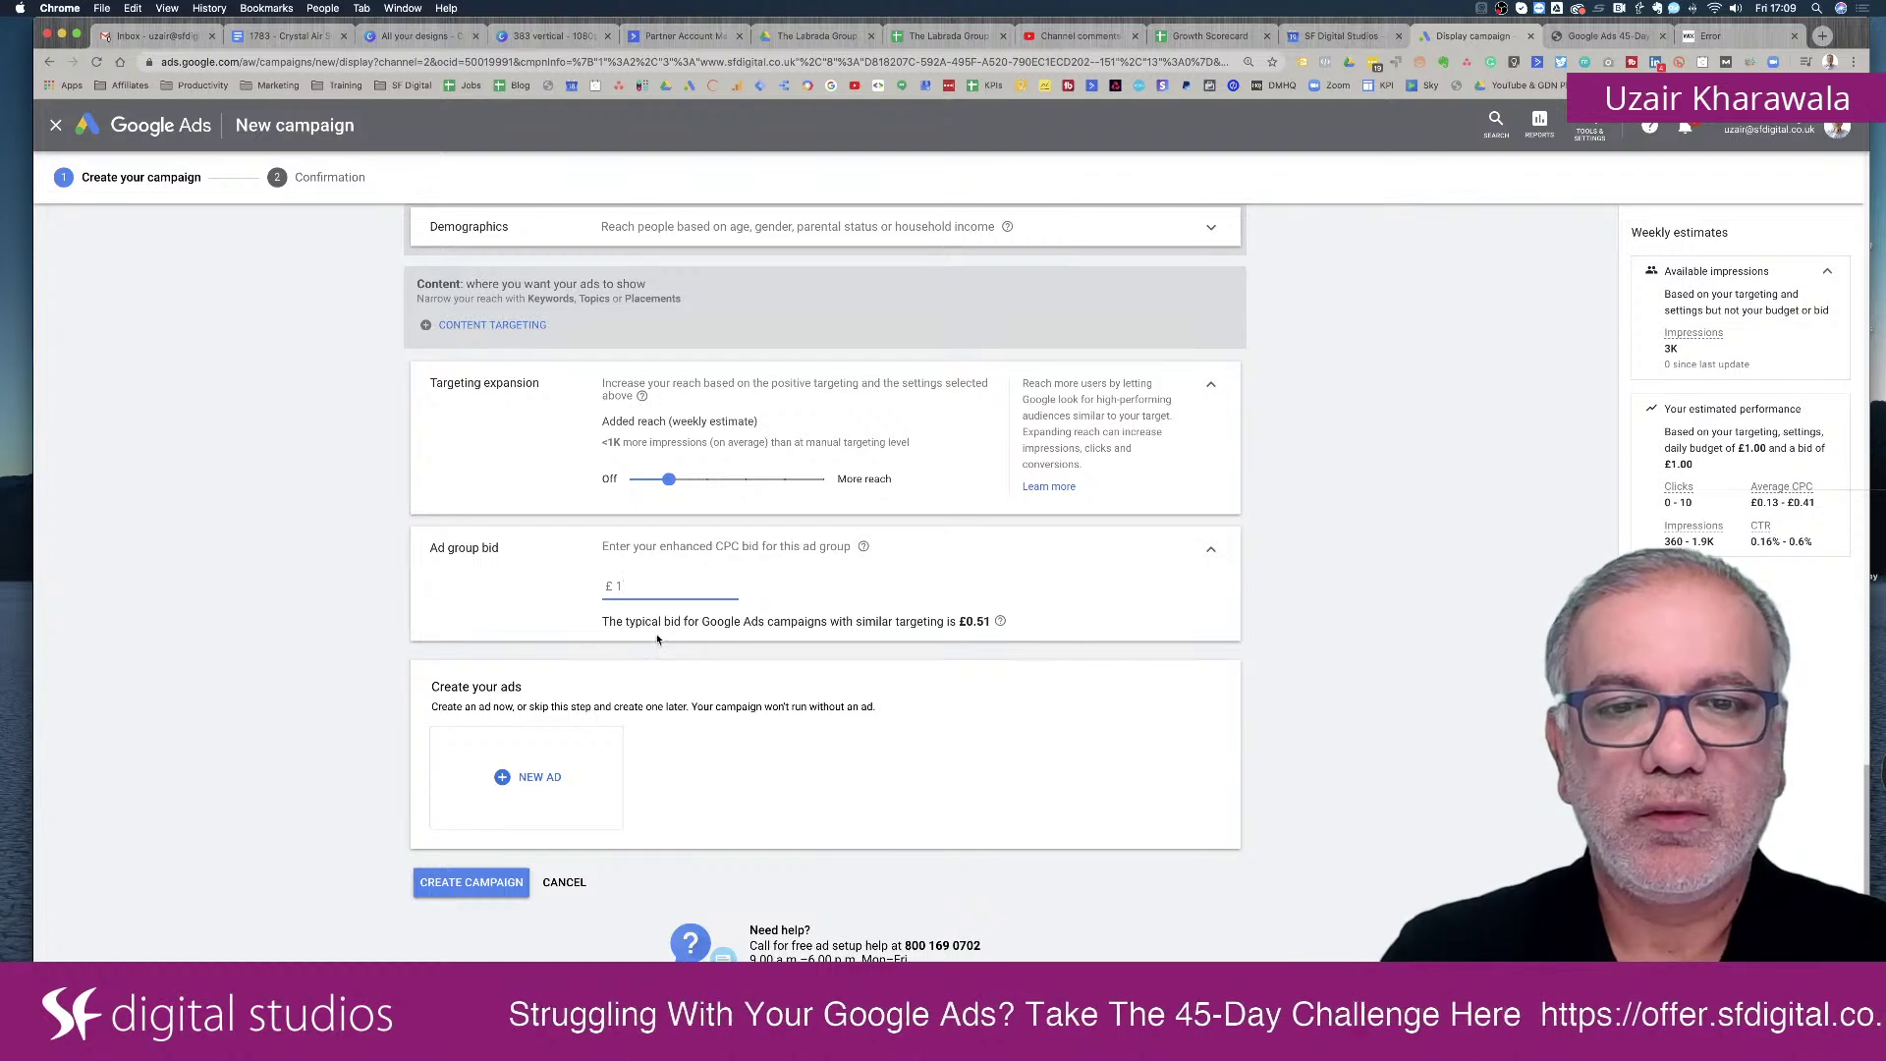
pyautogui.moveTo(744, 619); pyautogui.dragTo(990, 619)
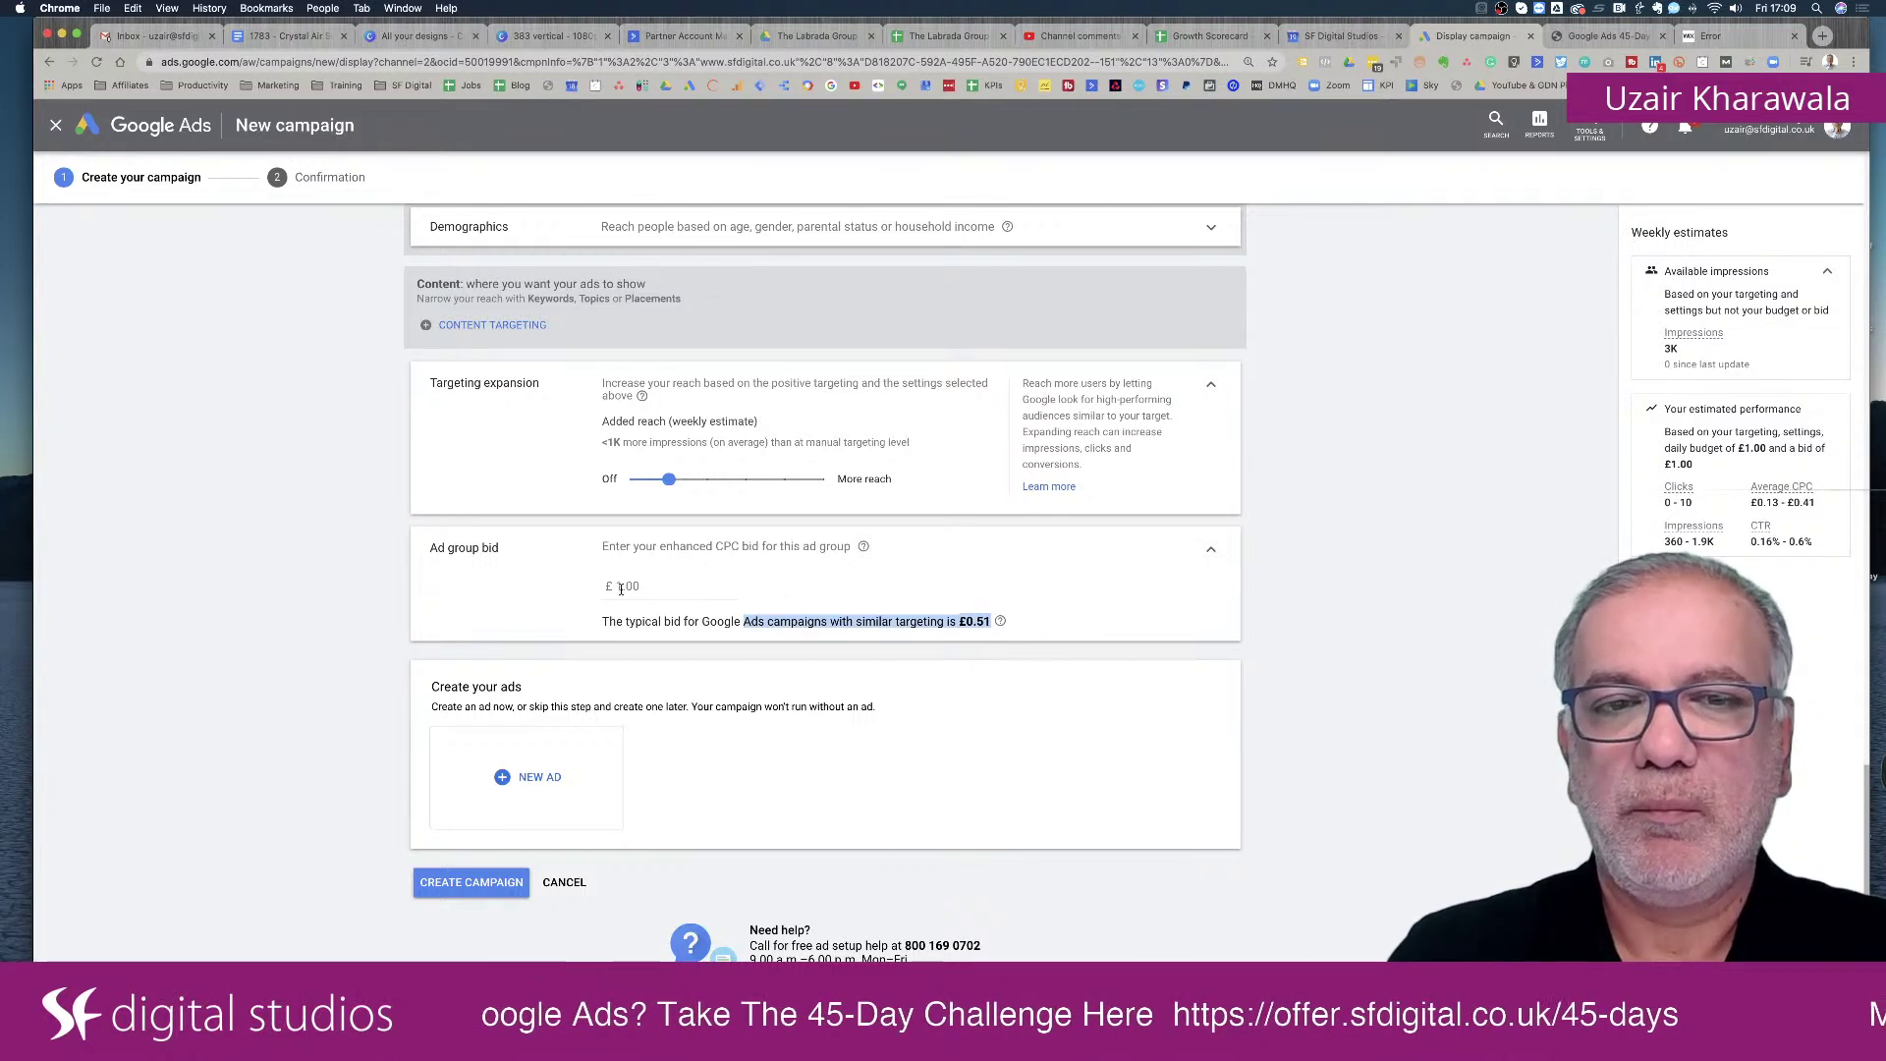
pyautogui.moveTo(620, 587); pyautogui.dragTo(641, 586)
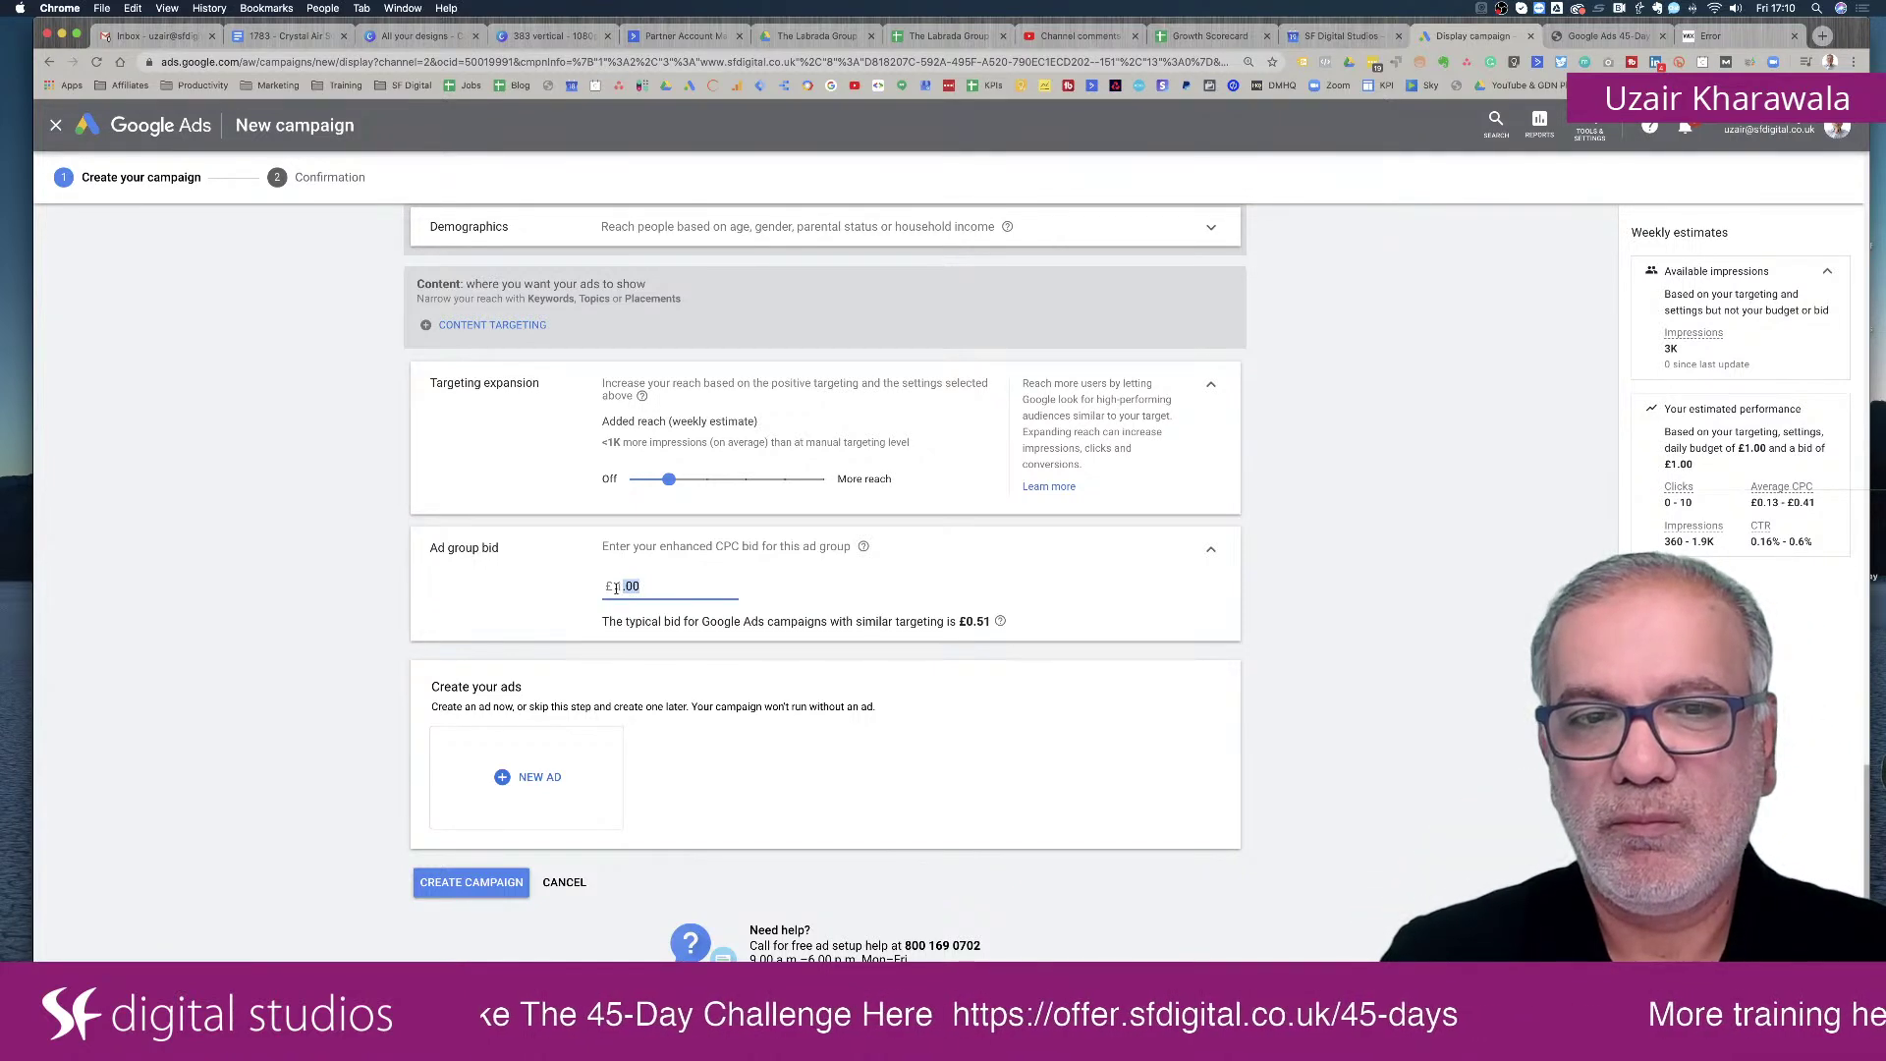
# Start a new responsive display ad in the ad group.
pyautogui.doubleClick(621, 587)
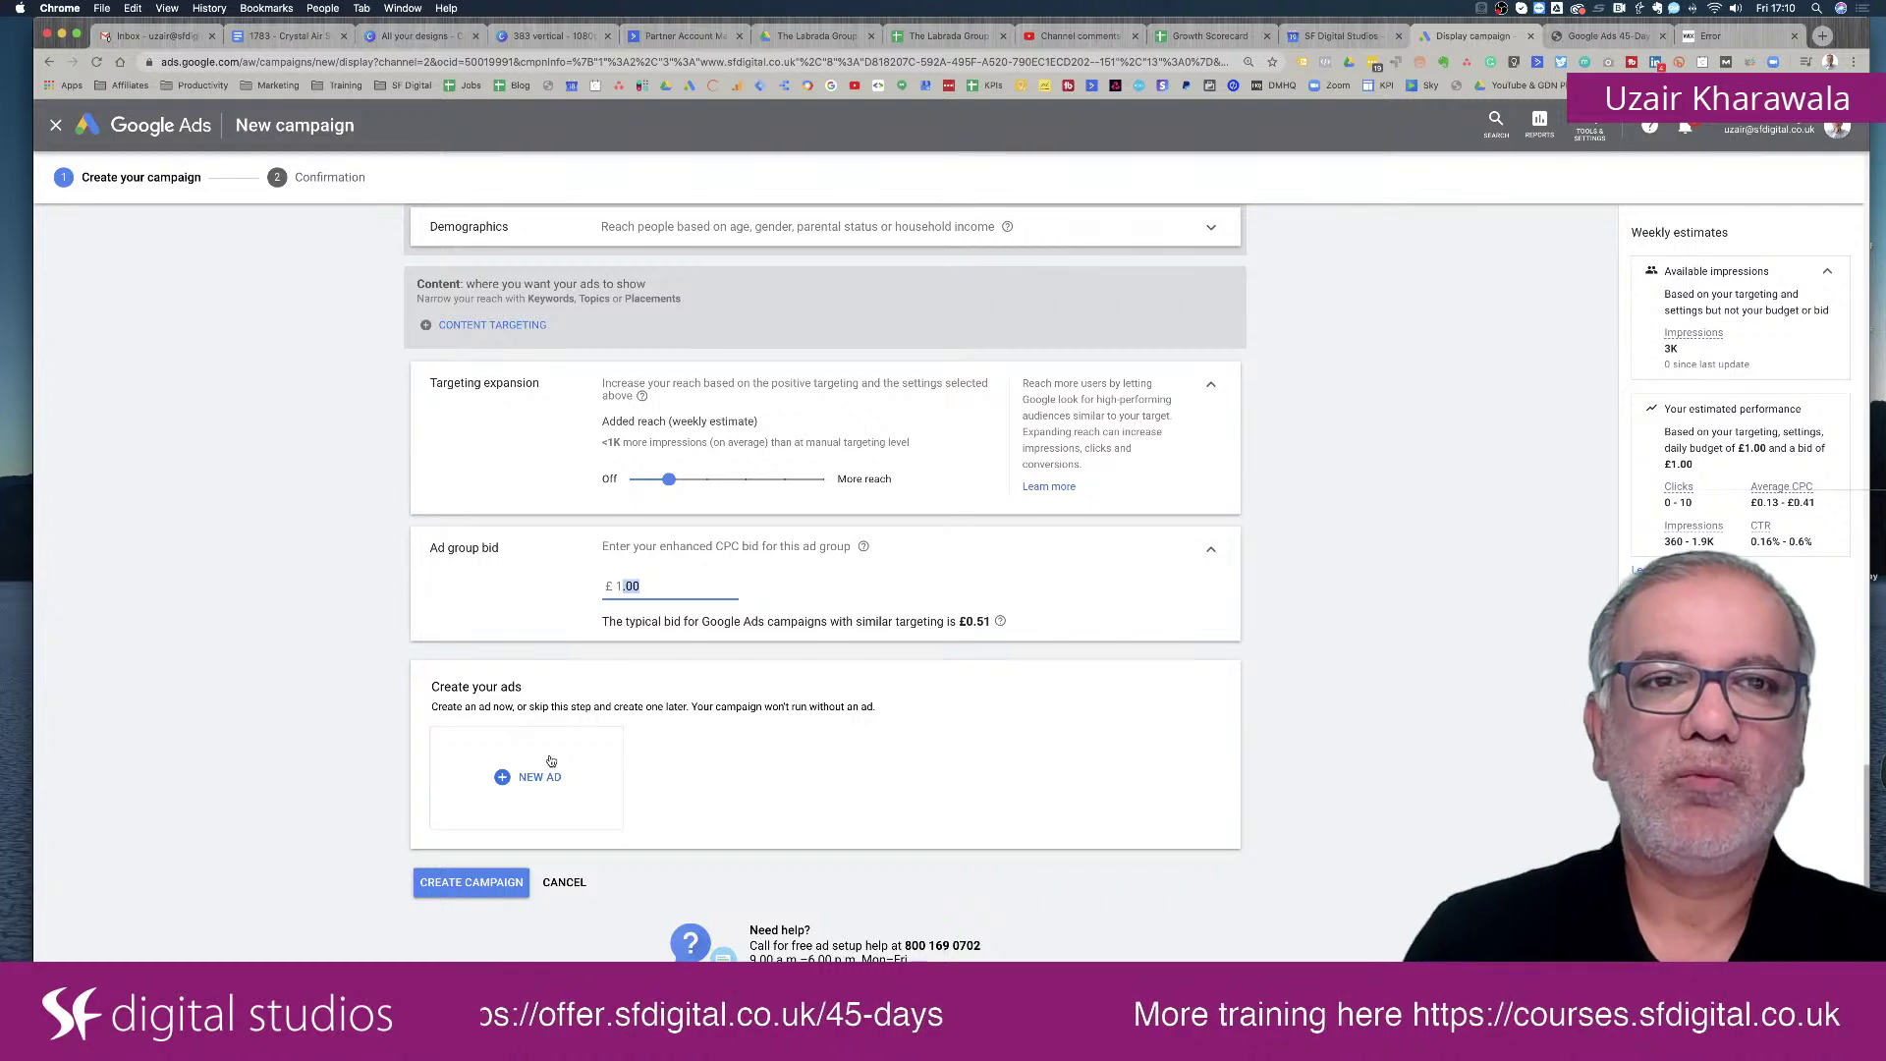
pyautogui.scroll(3, 590, 467)
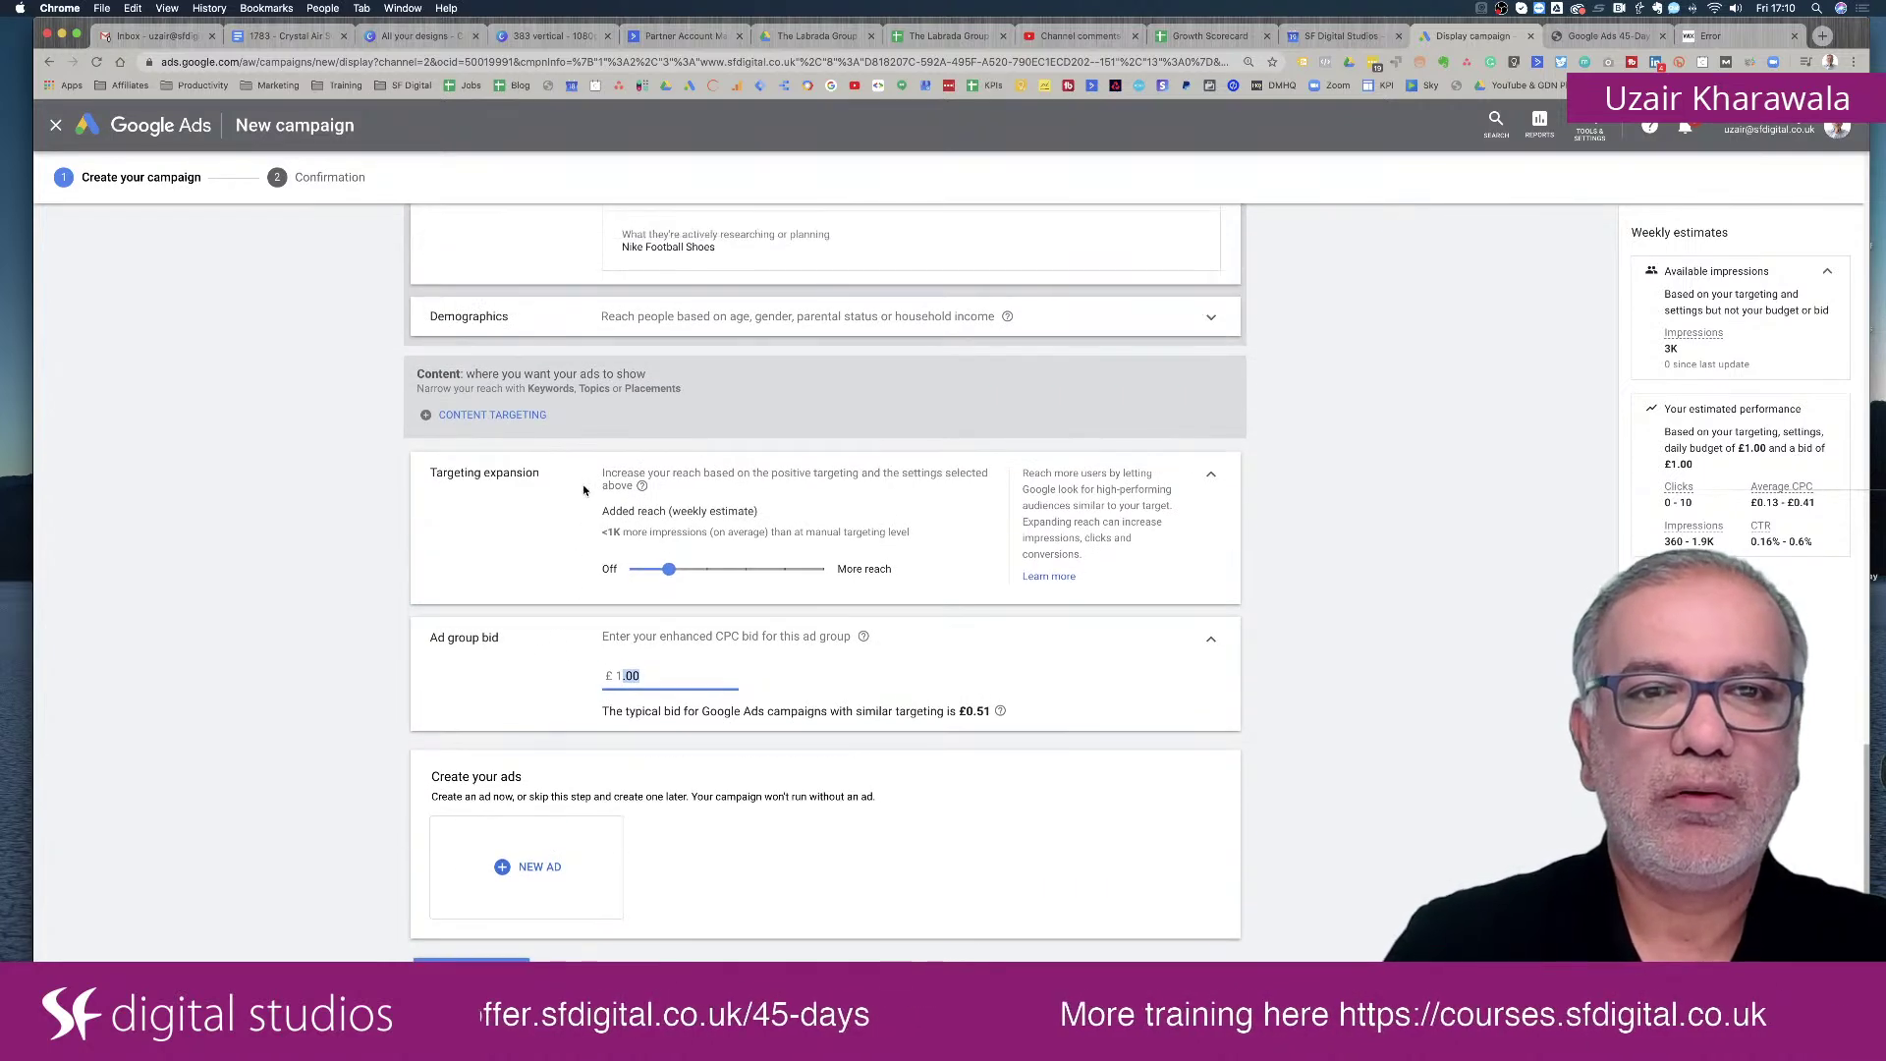
pyautogui.scroll(-2, 626, 606)
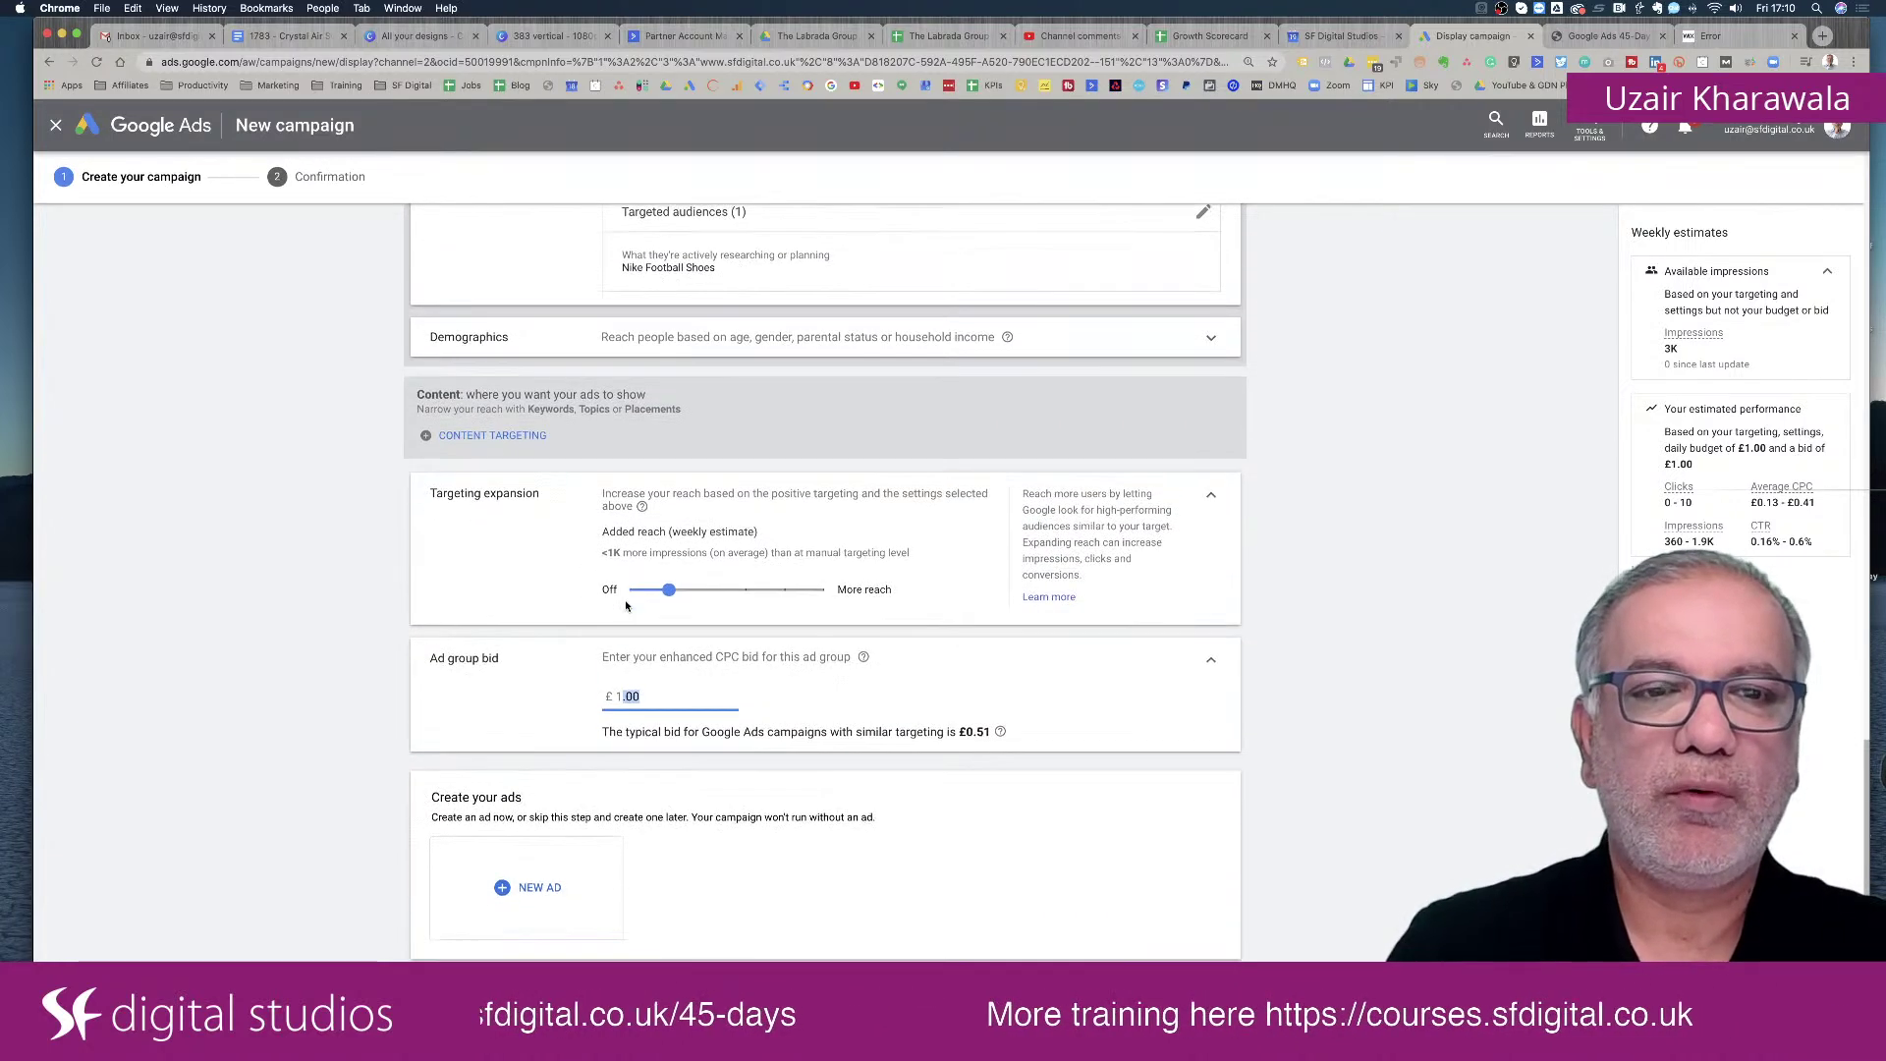
pyautogui.scroll(-2, 590, 764)
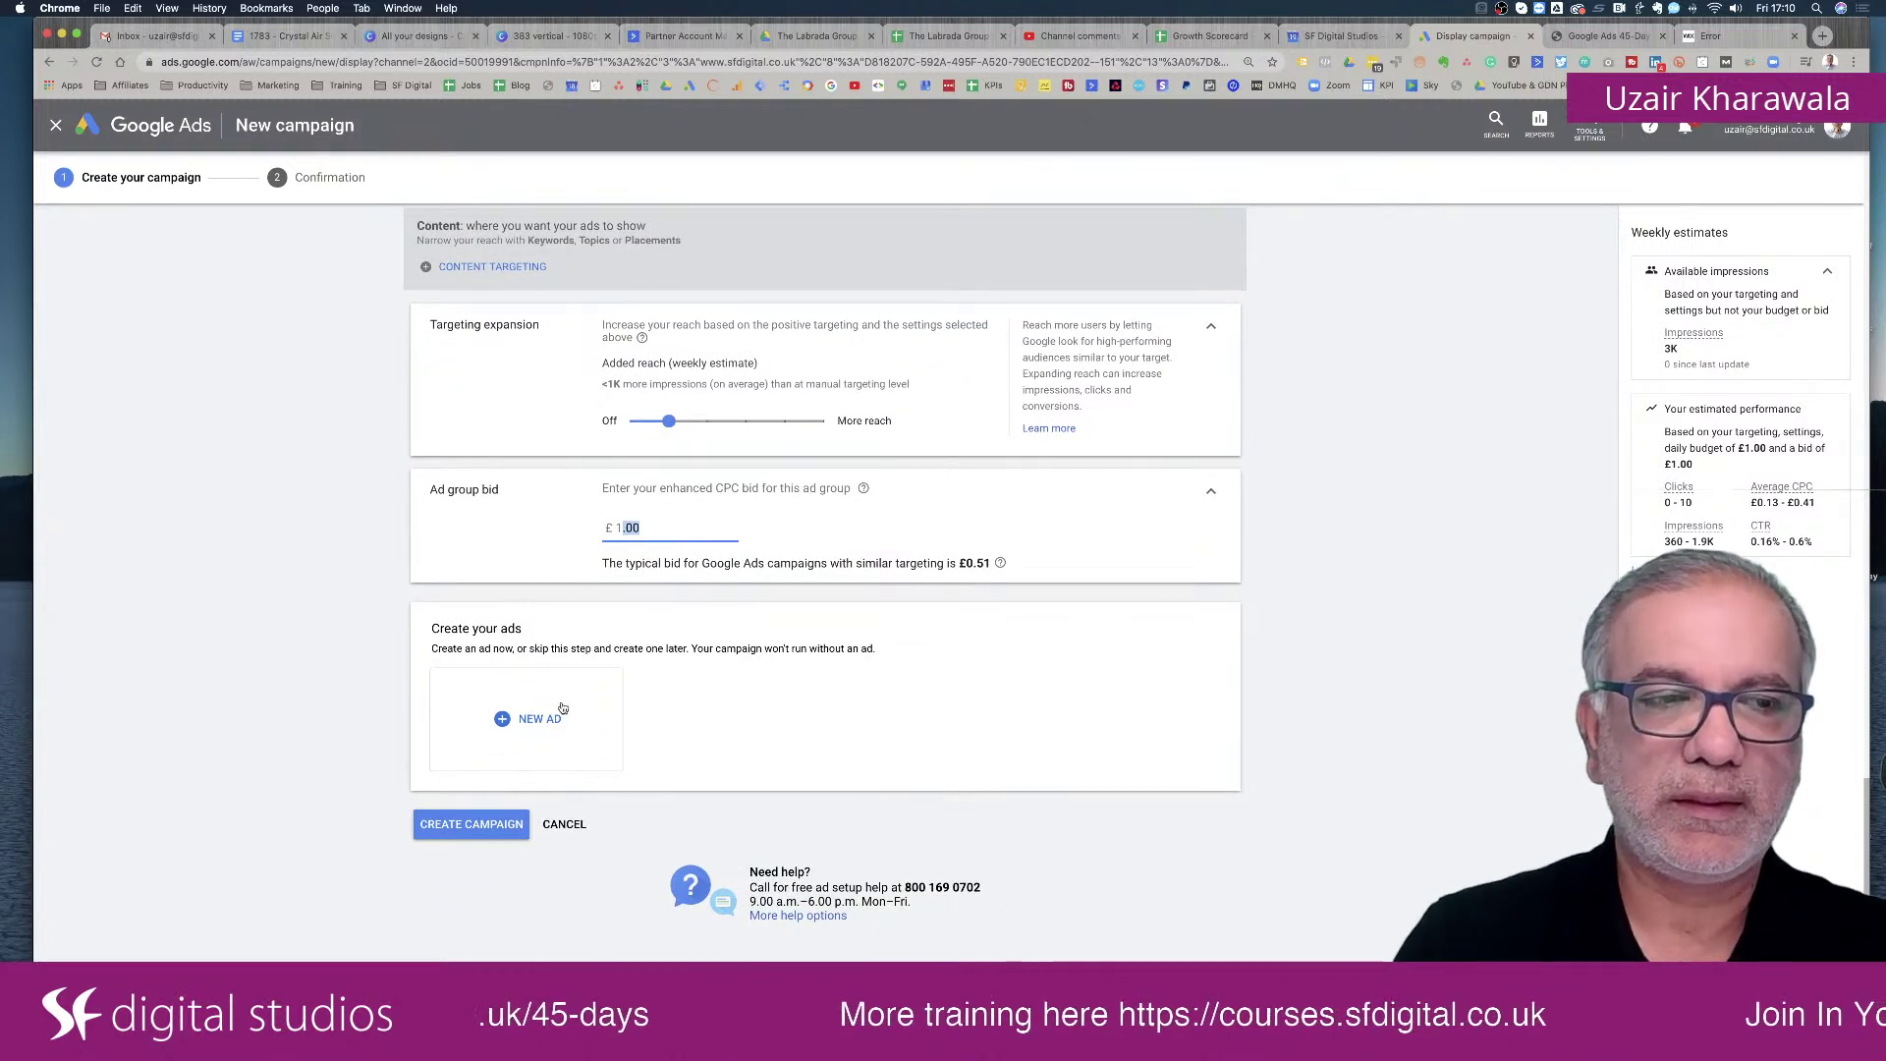
pyautogui.click(563, 708)
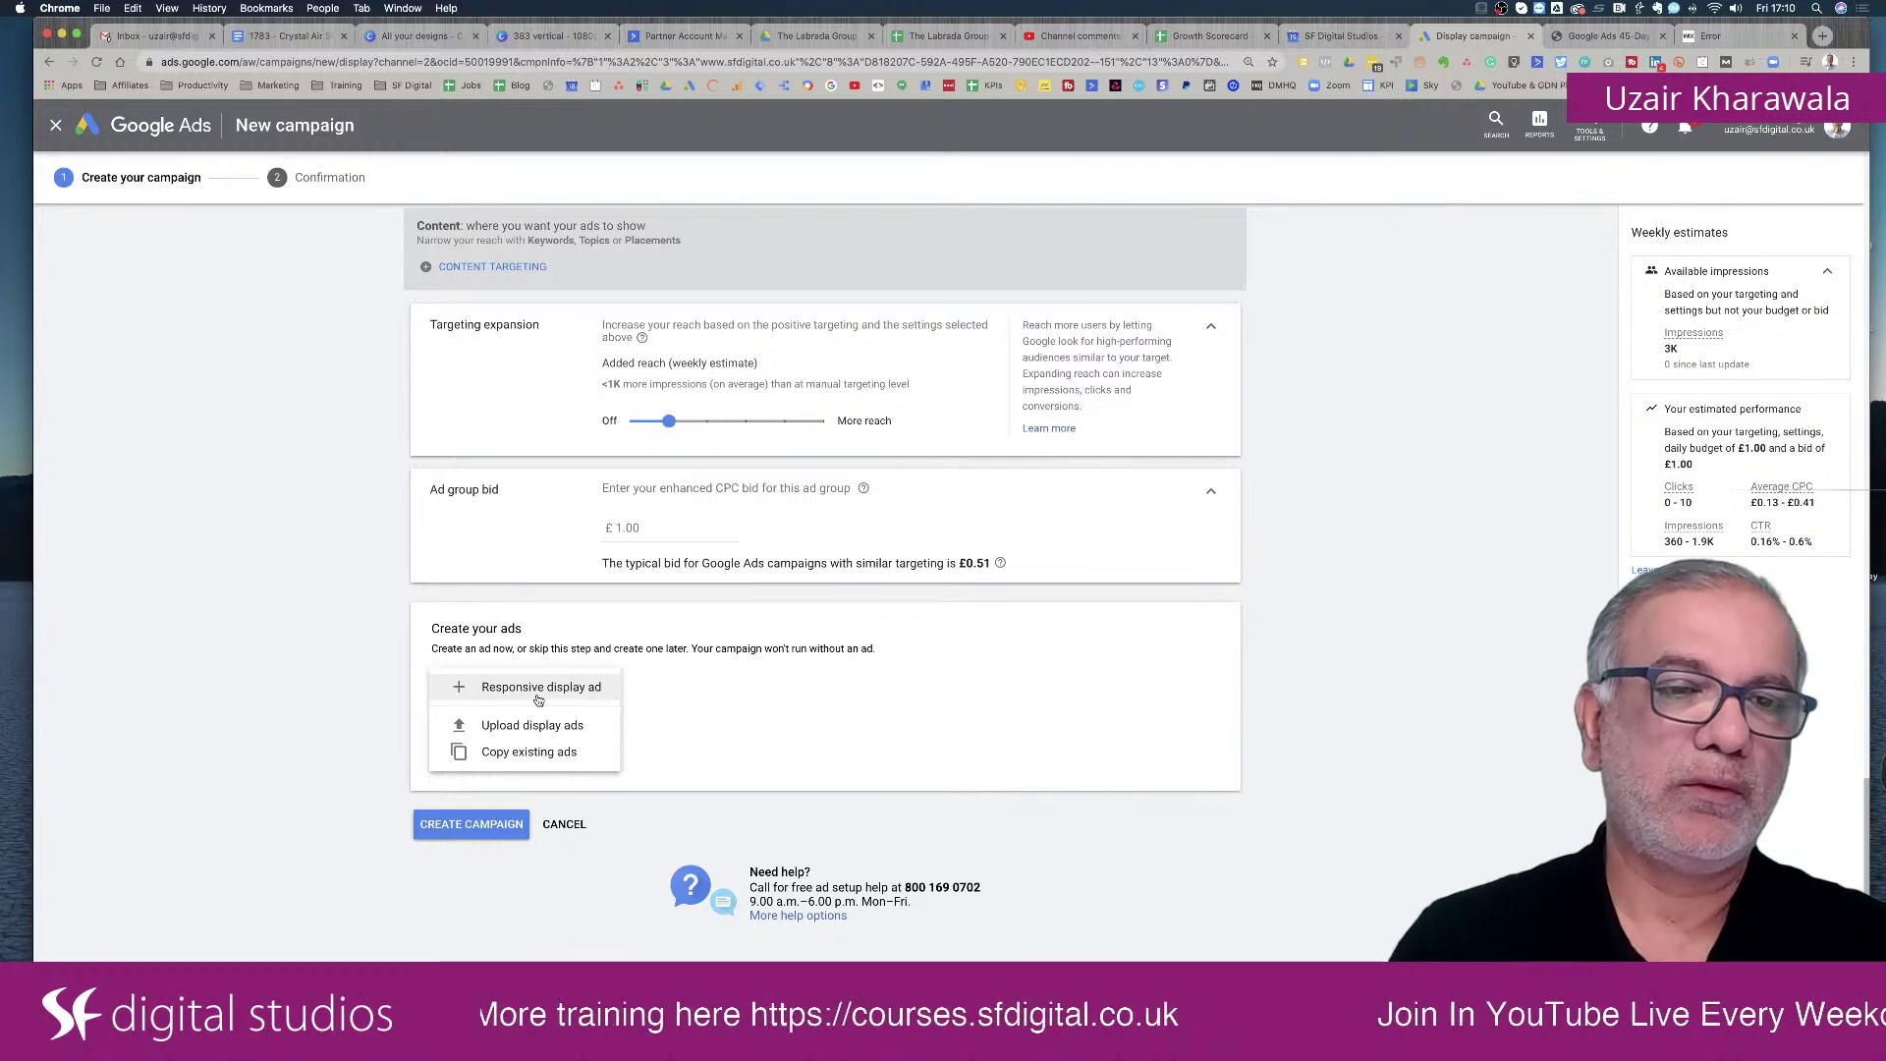
pyautogui.click(538, 692)
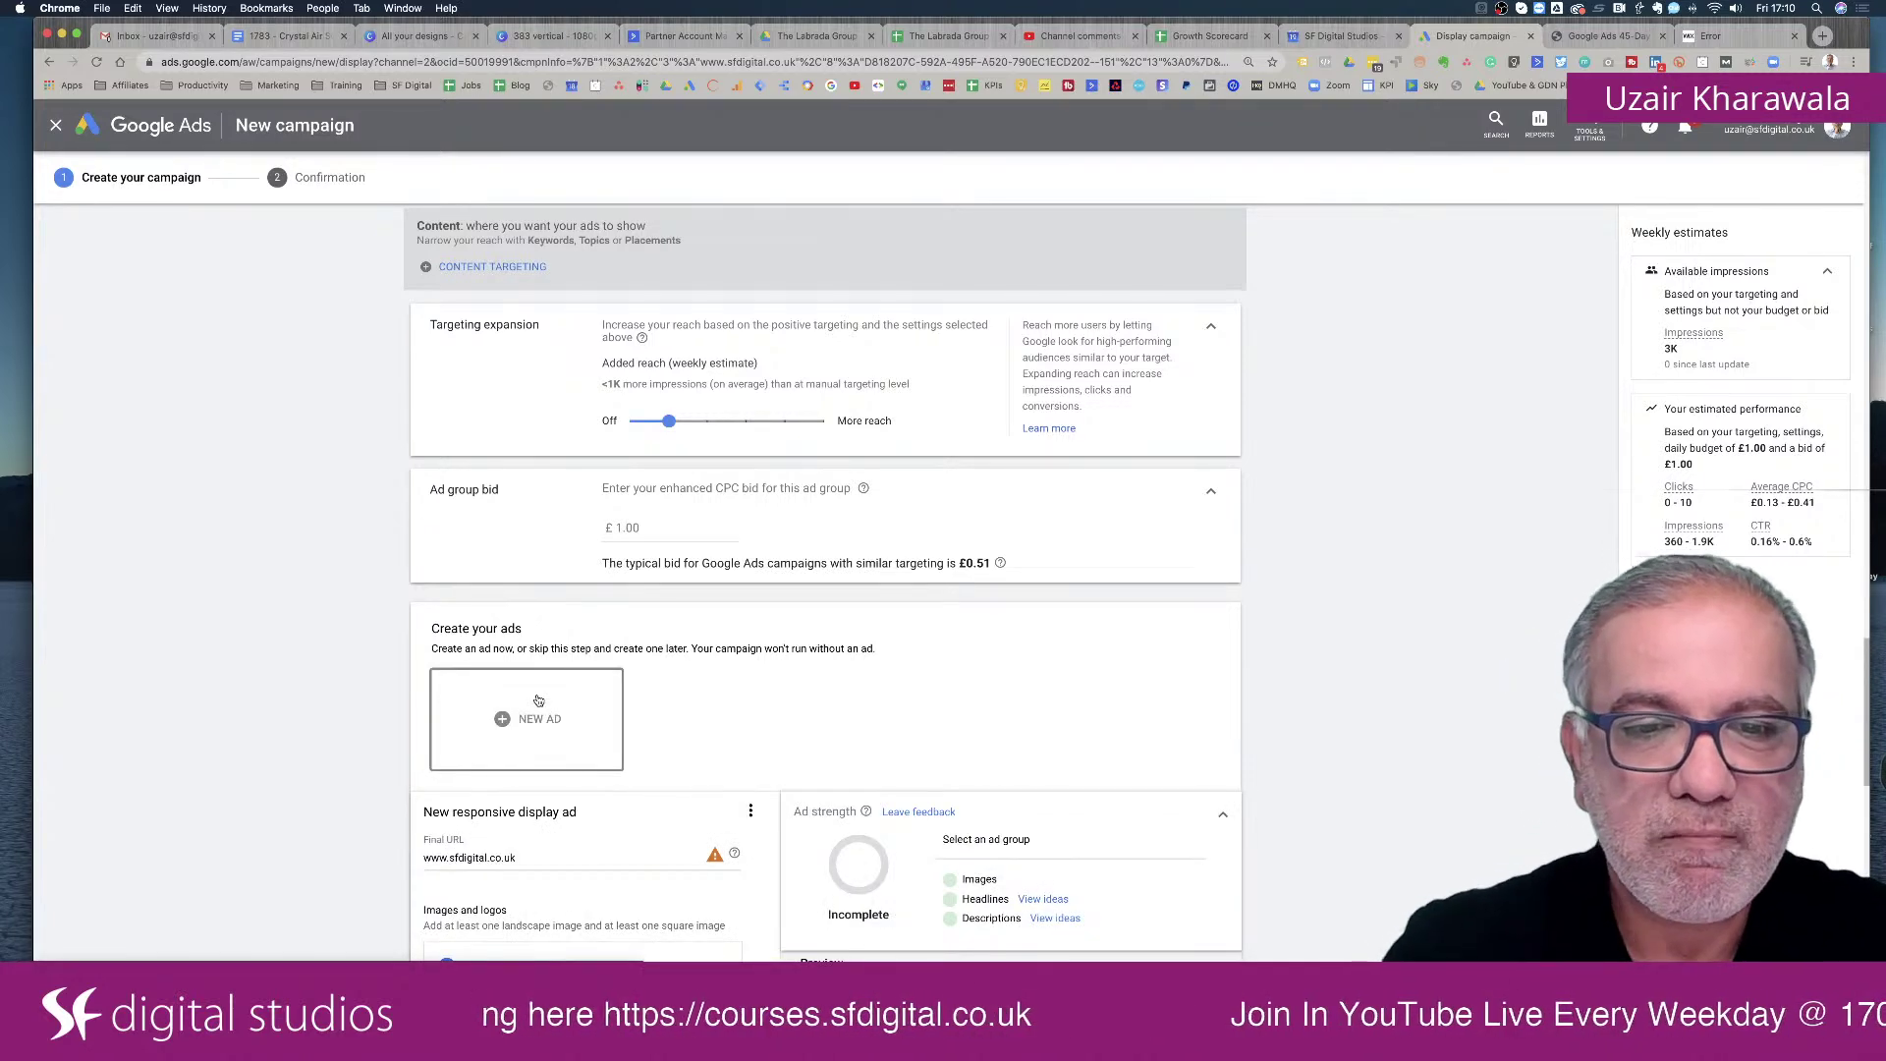
# Examine the responsive display ad form, including its images, videos, headlines, descriptions, business name and ad preview.
pyautogui.scroll(-3, 538, 699)
pyautogui.scroll(-1, 538, 700)
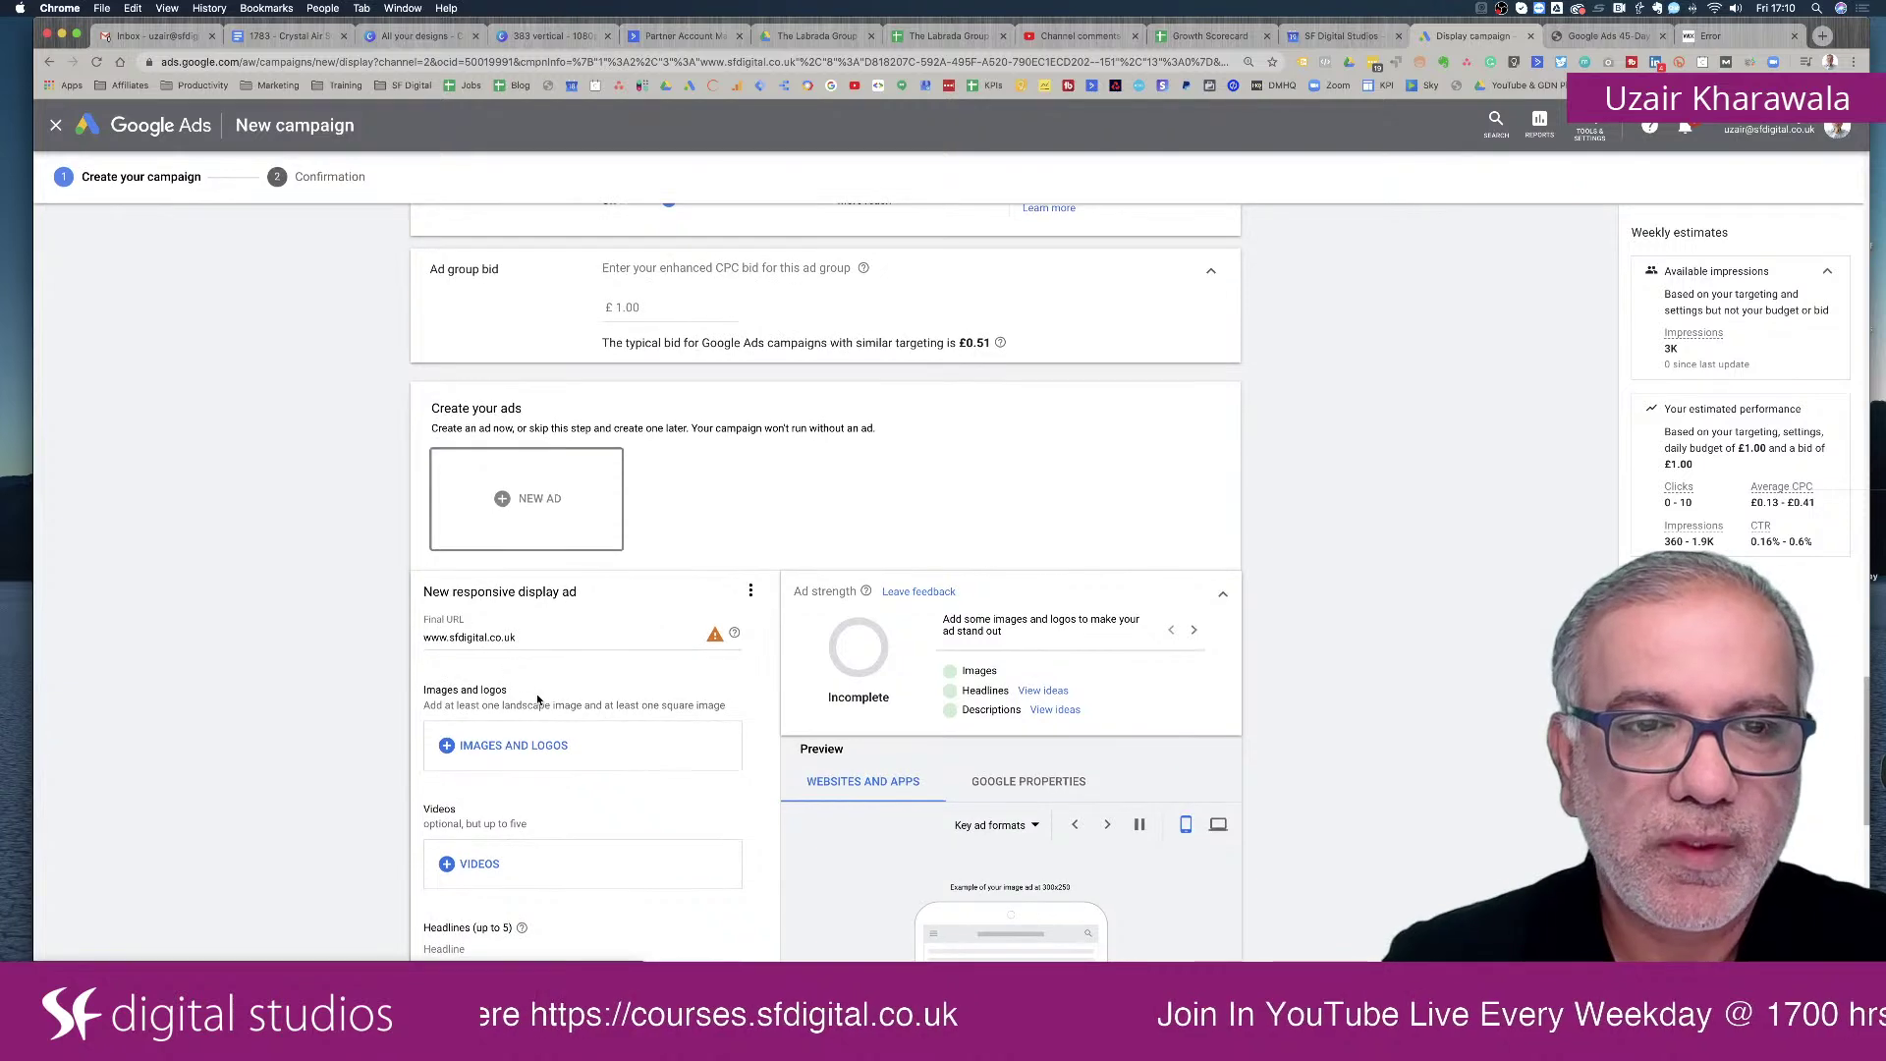
pyautogui.scroll(-3, 539, 699)
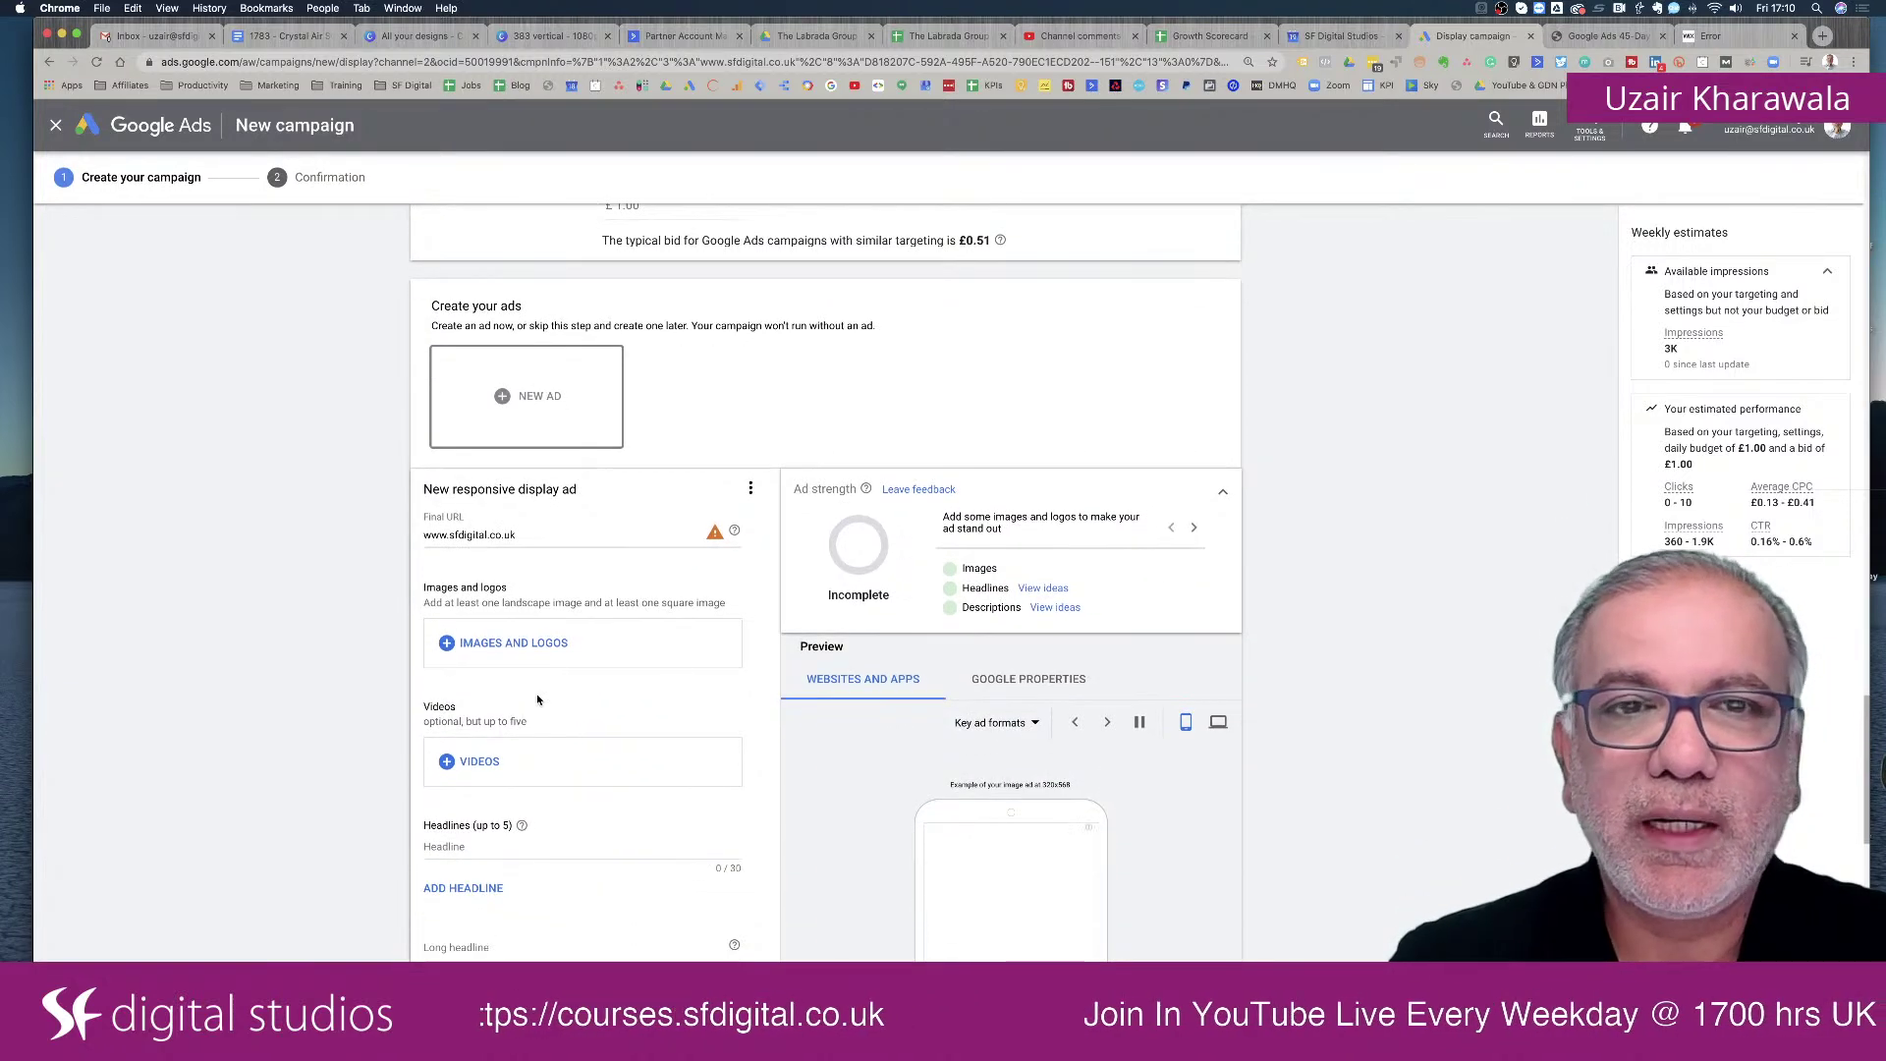
pyautogui.scroll(-1, 538, 699)
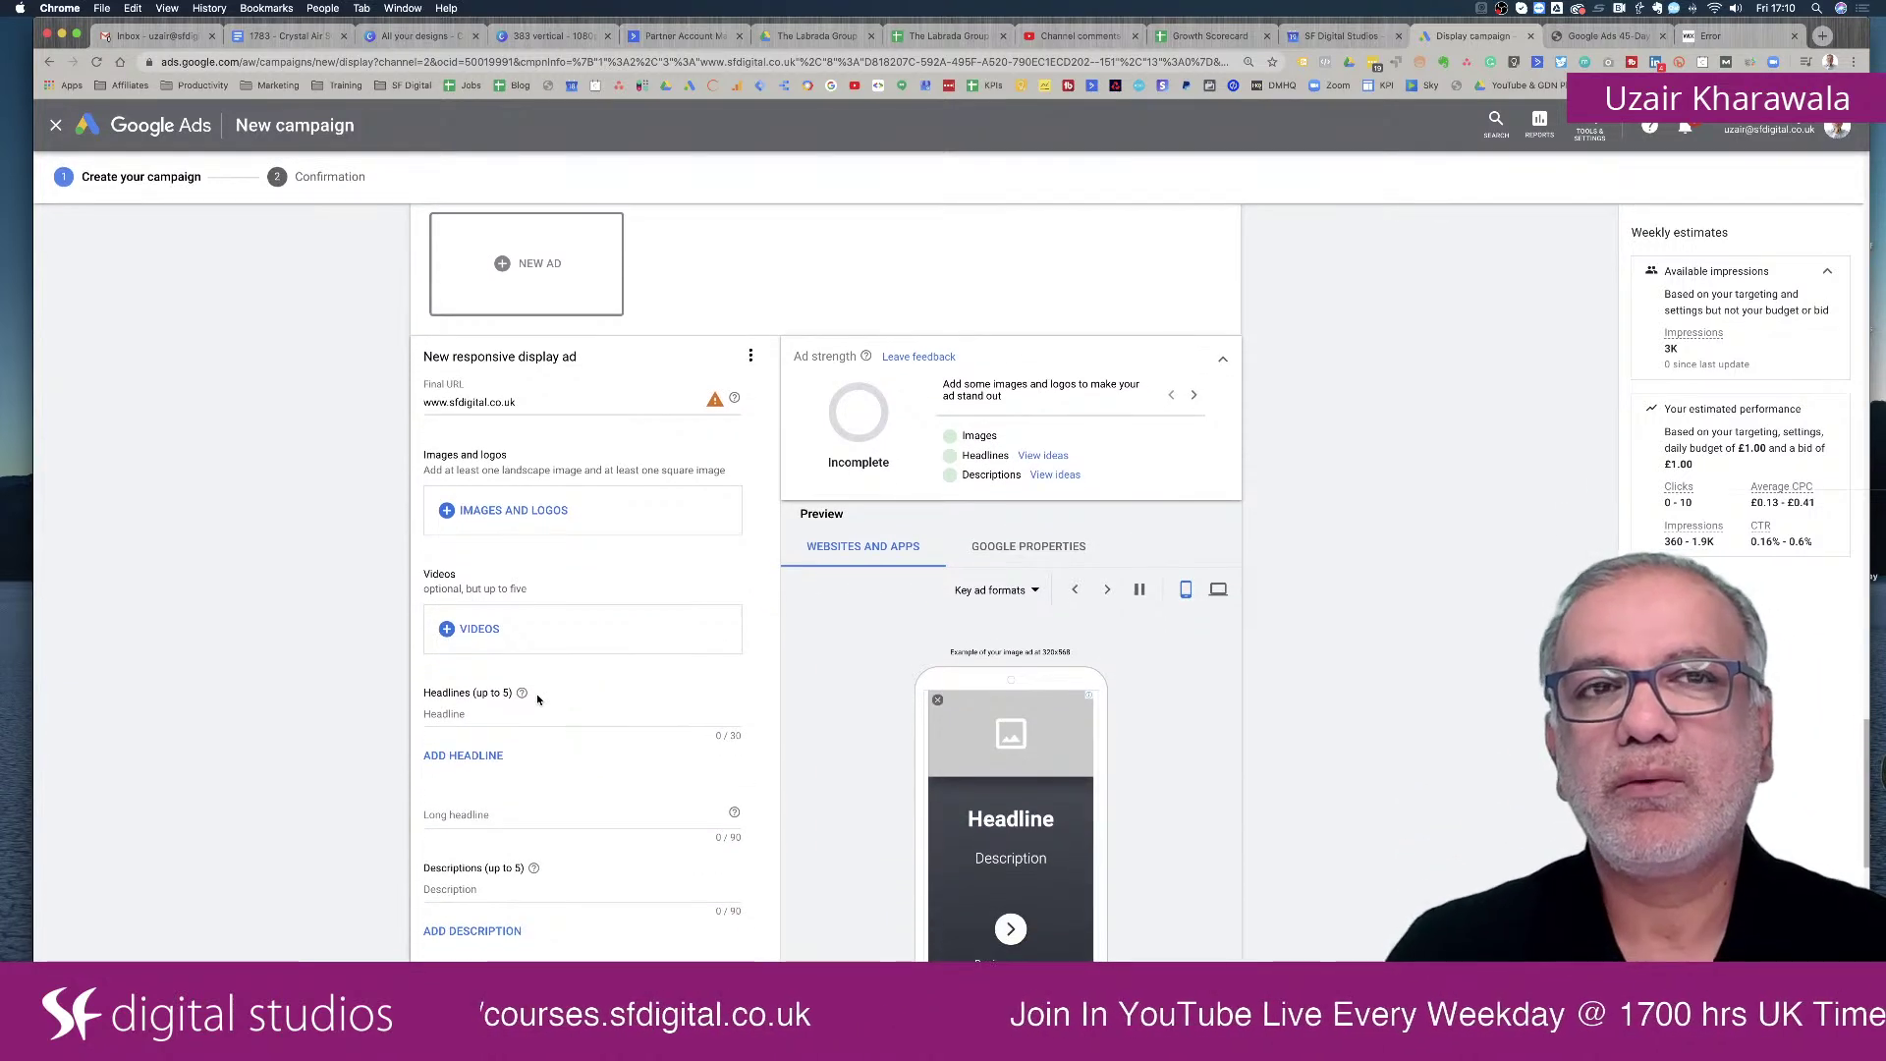
pyautogui.scroll(-2, 538, 700)
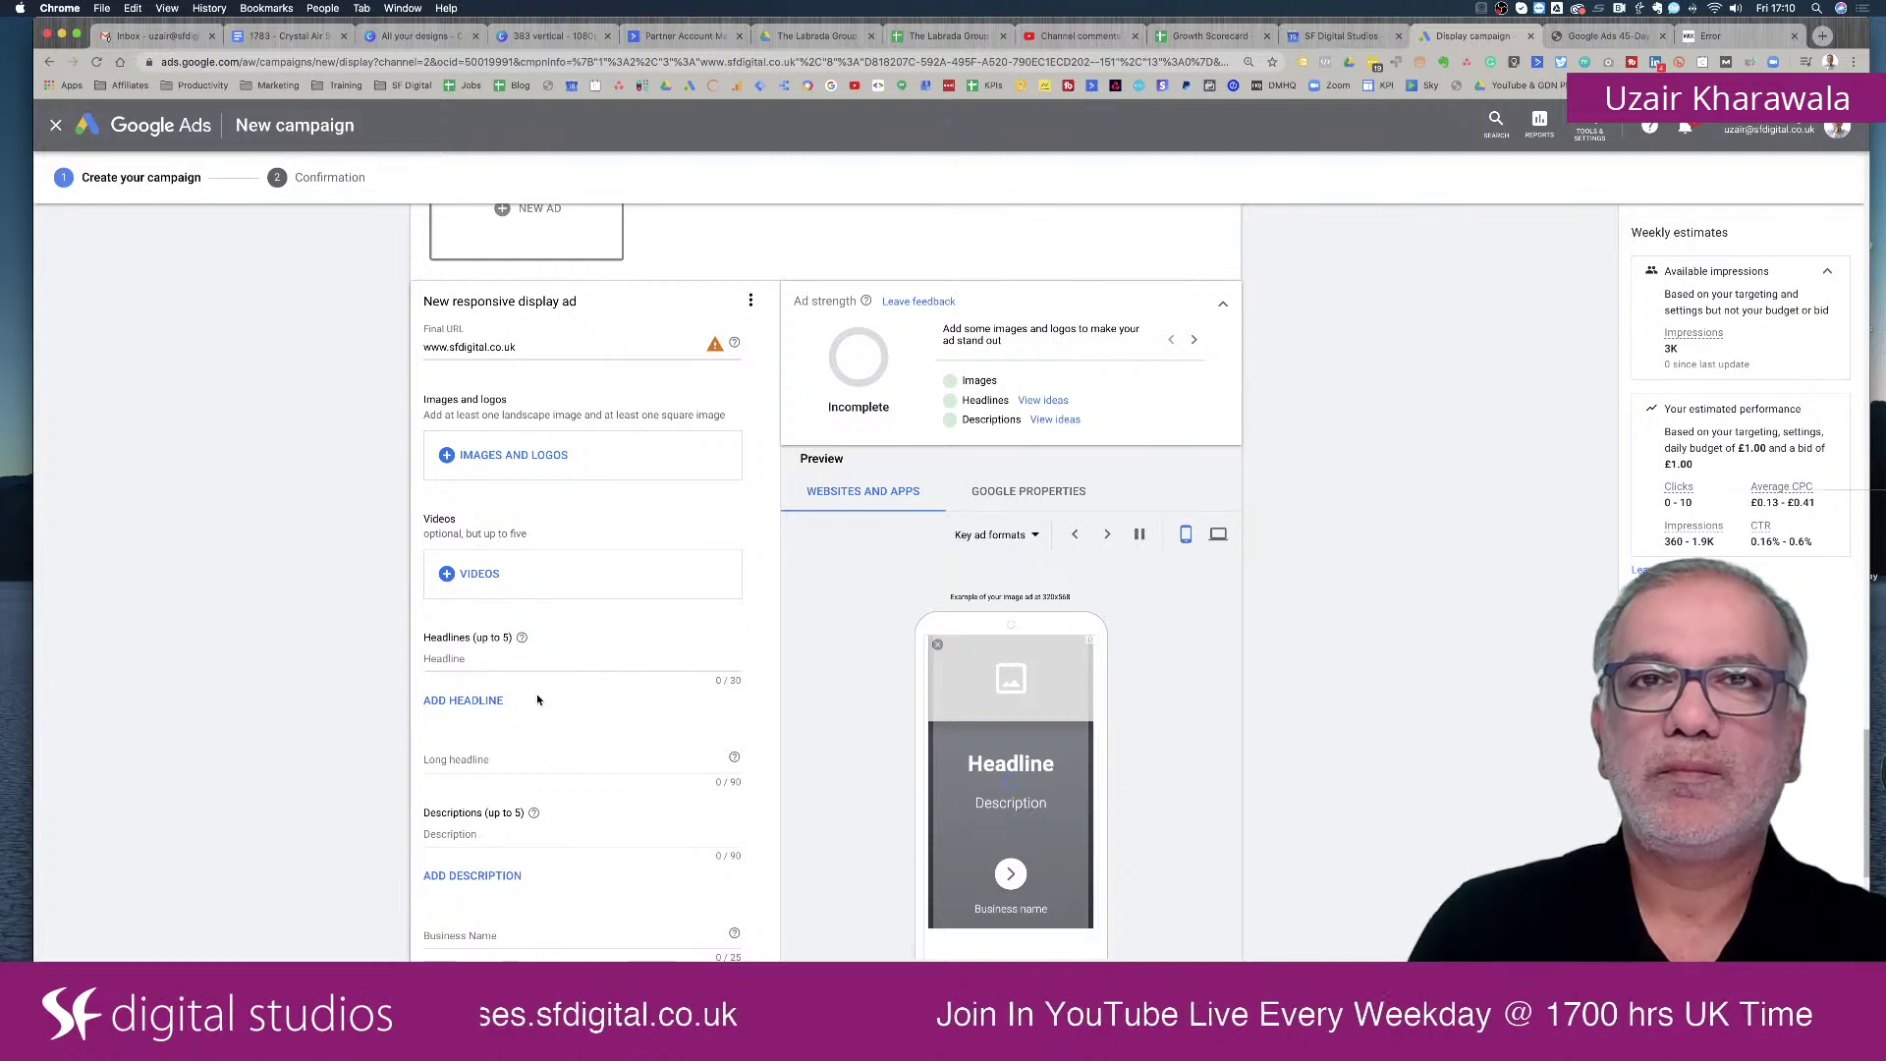
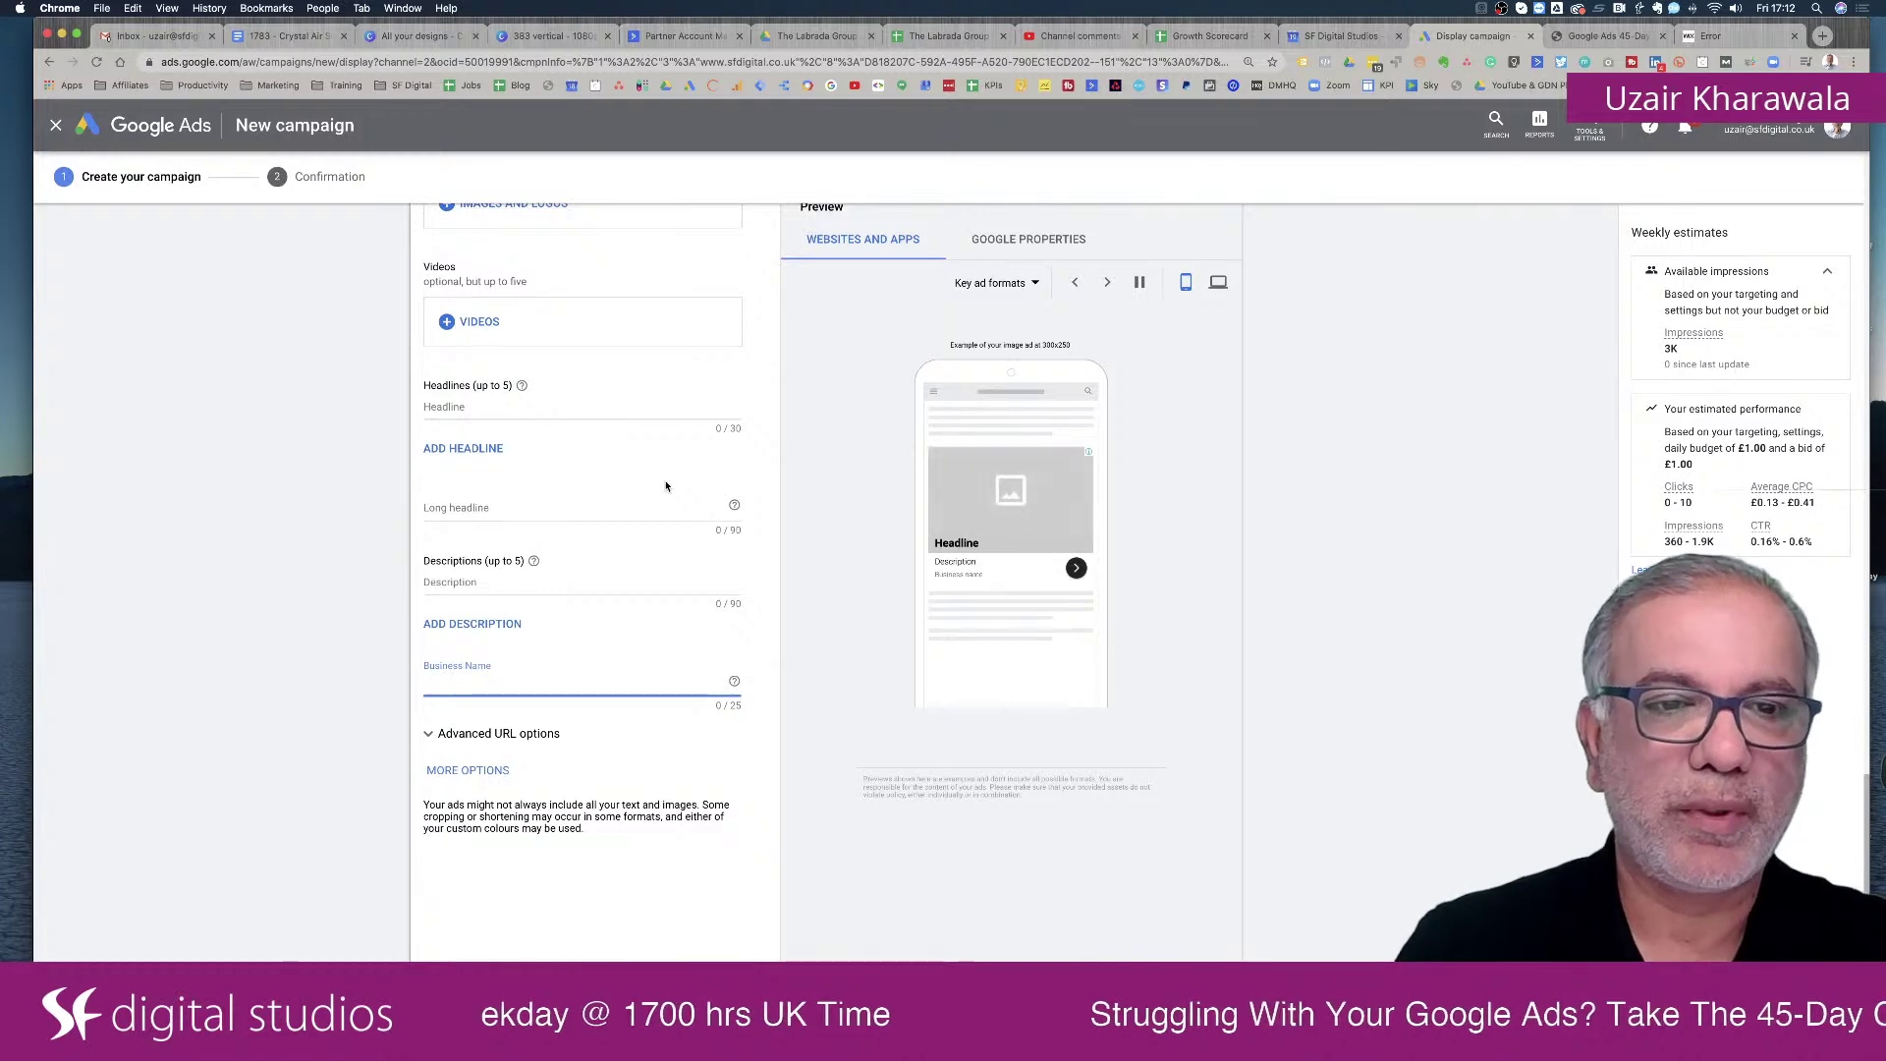
pyautogui.scroll(-5, 666, 486)
pyautogui.scroll(12, 667, 487)
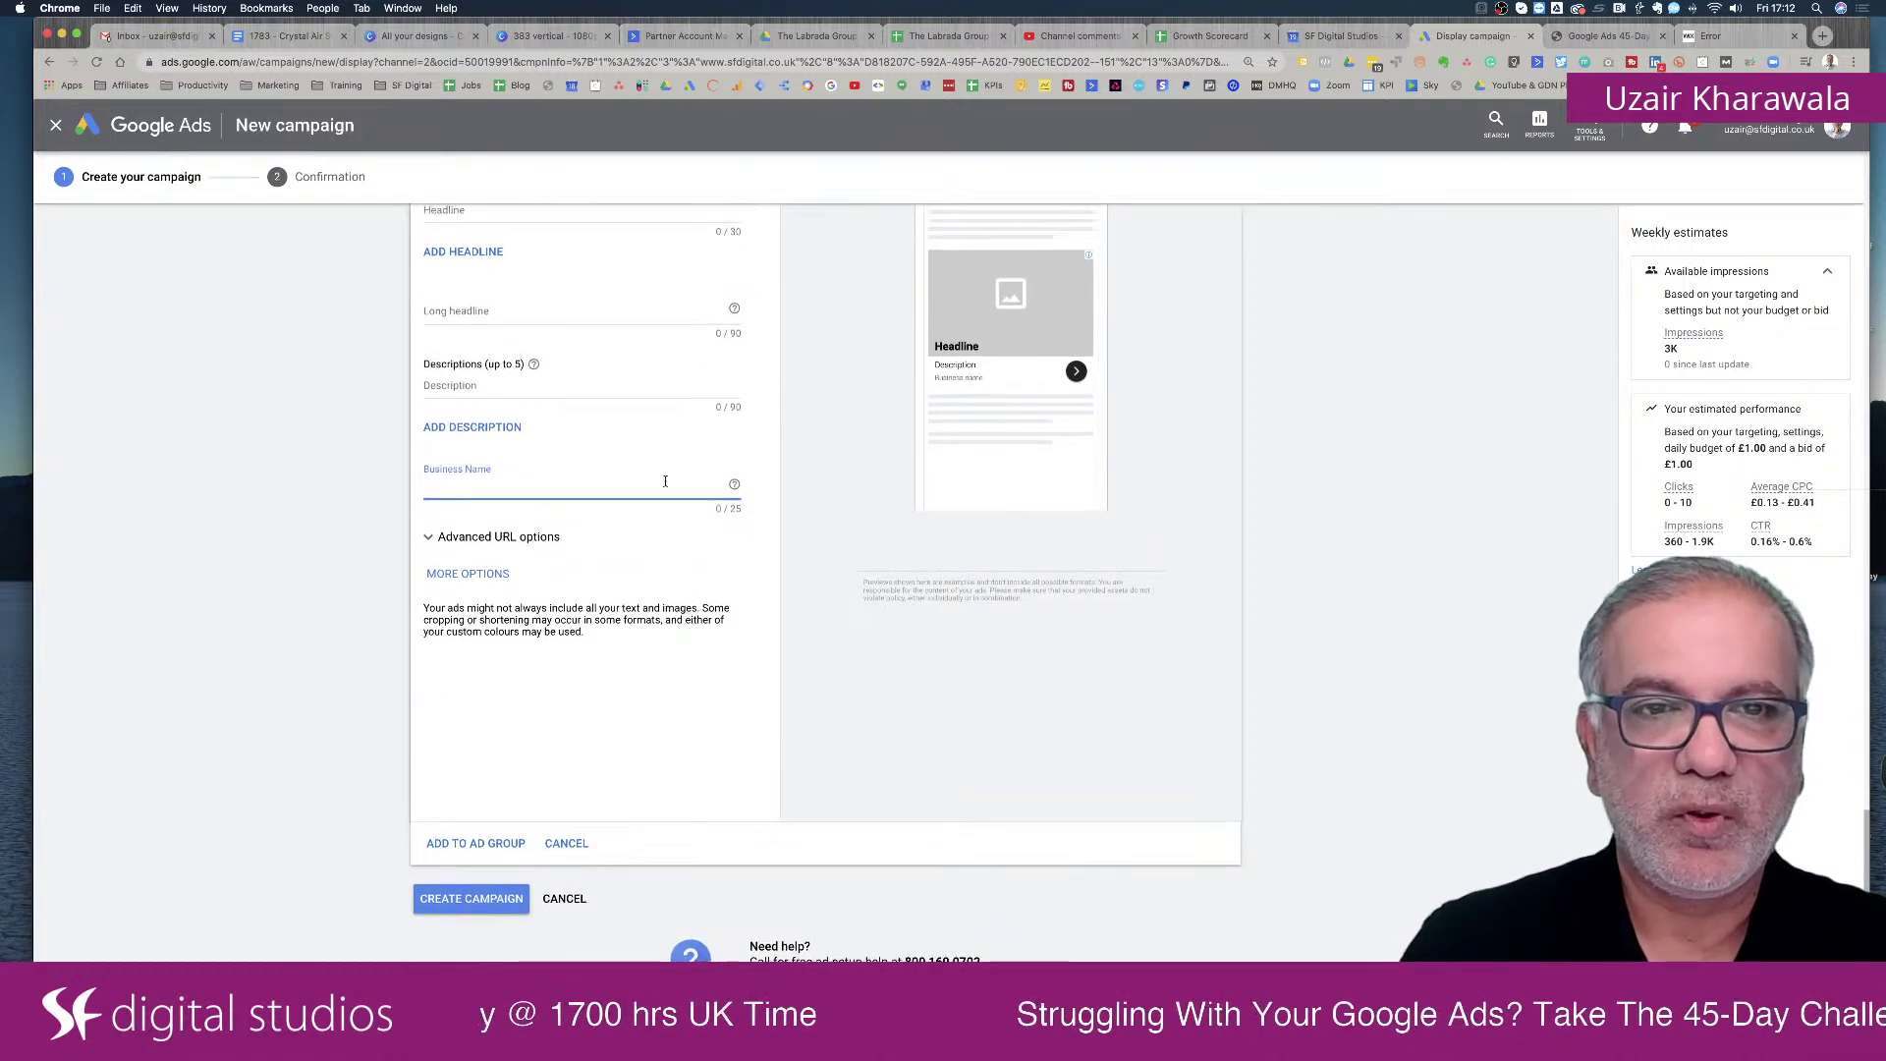
pyautogui.scroll(2, 667, 487)
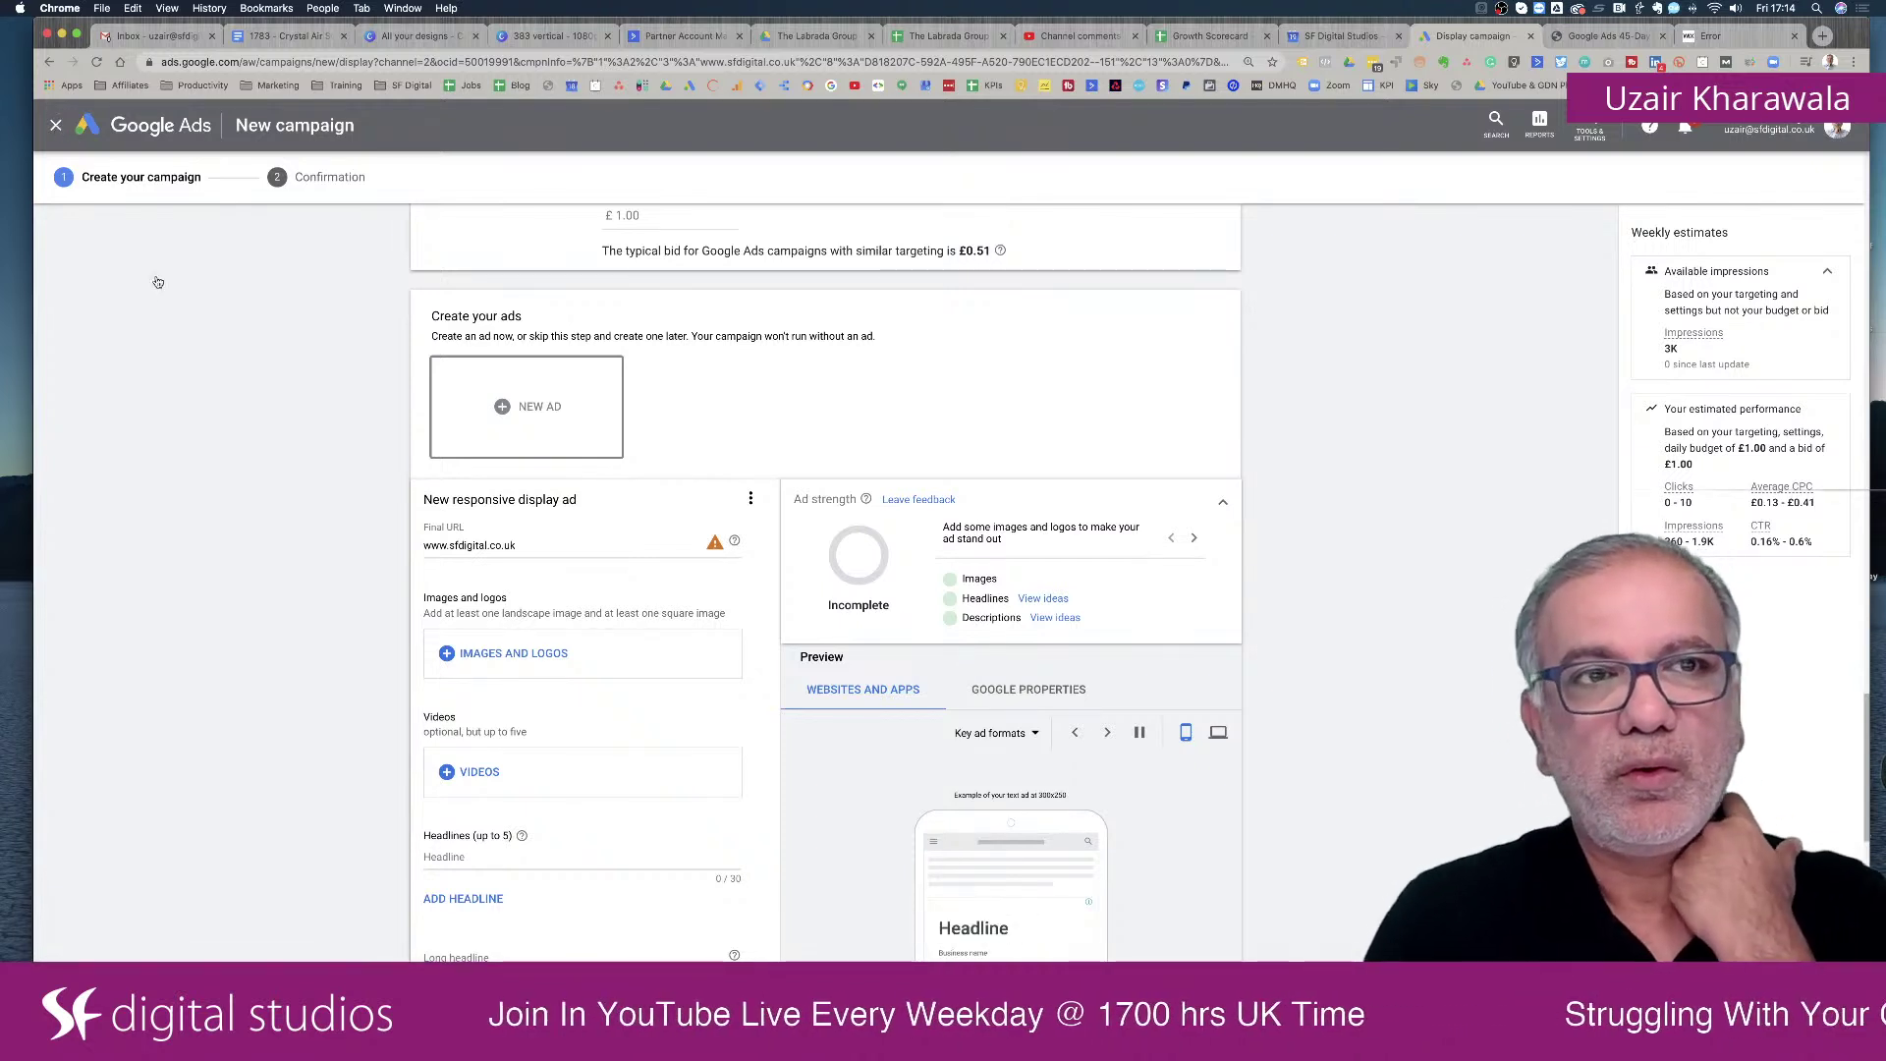
# Close the campaign setup and leave without saving the campaign.
pyautogui.scroll(5, 232, 324)
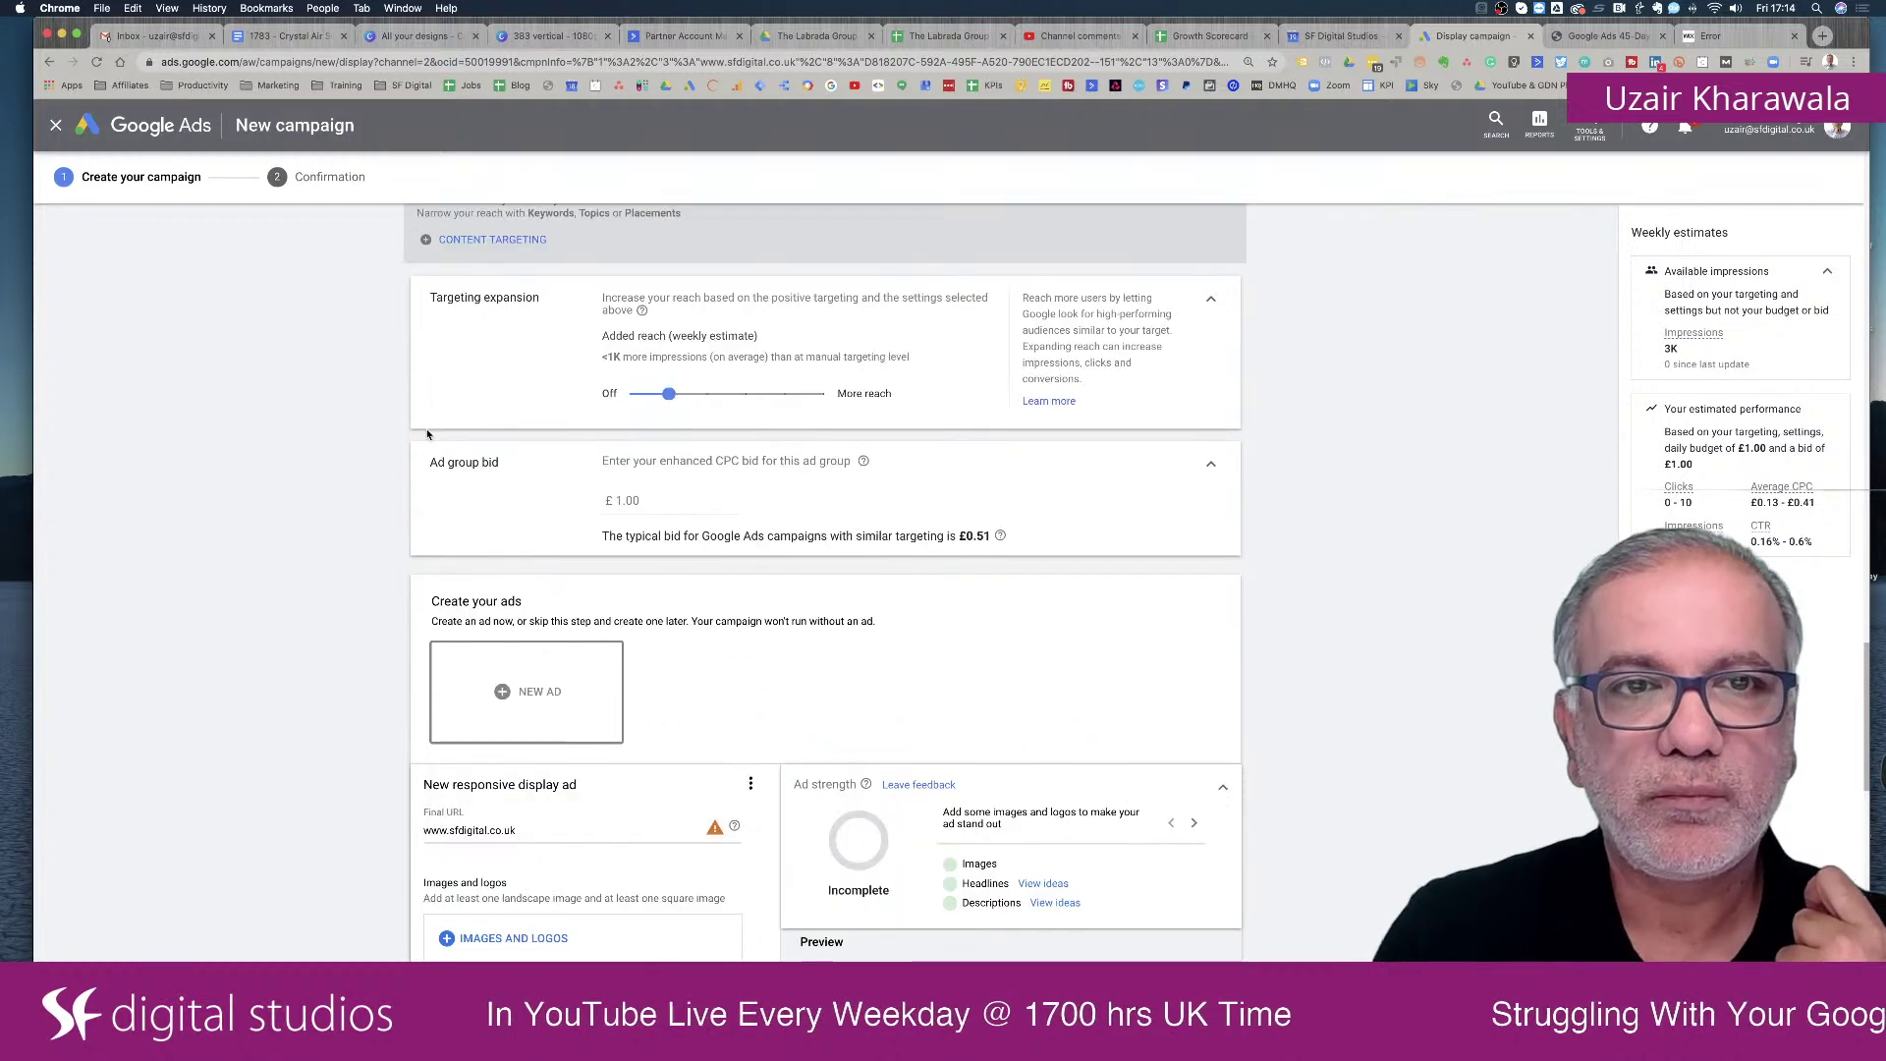
pyautogui.scroll(5, 427, 435)
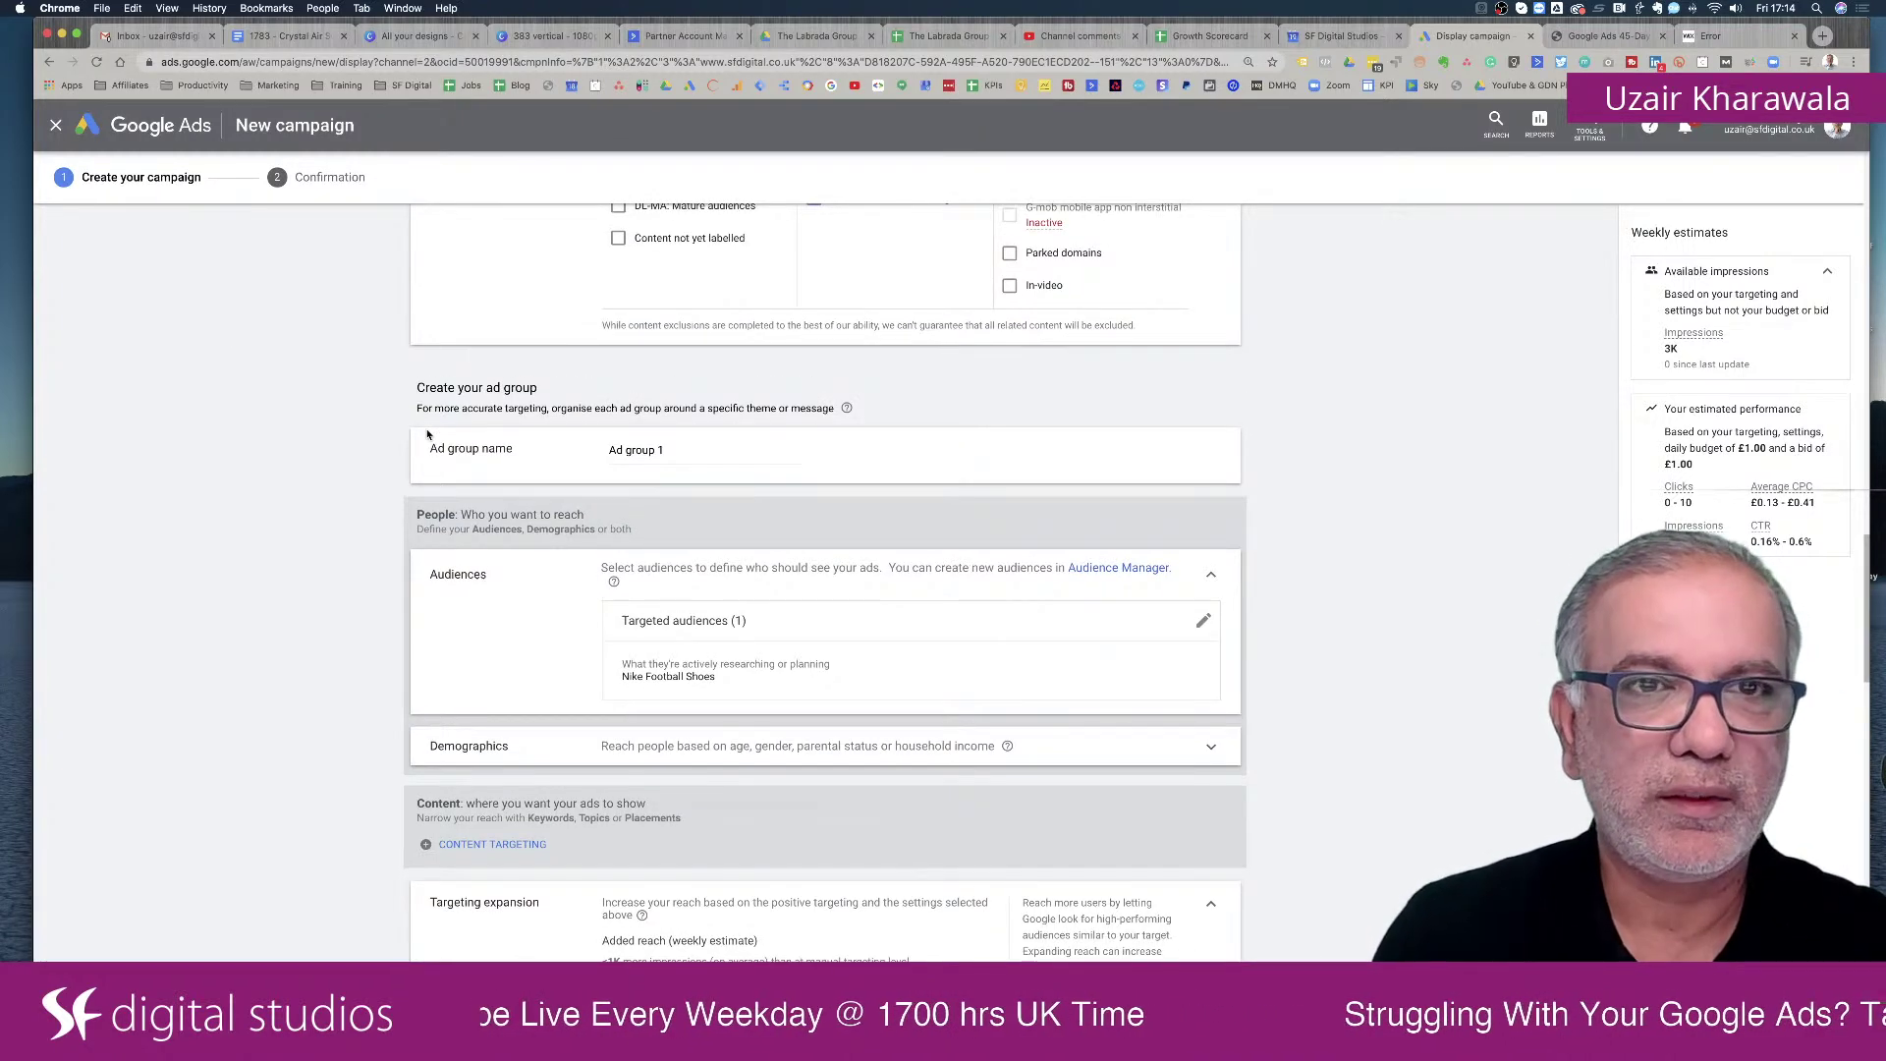
pyautogui.scroll(3, 428, 434)
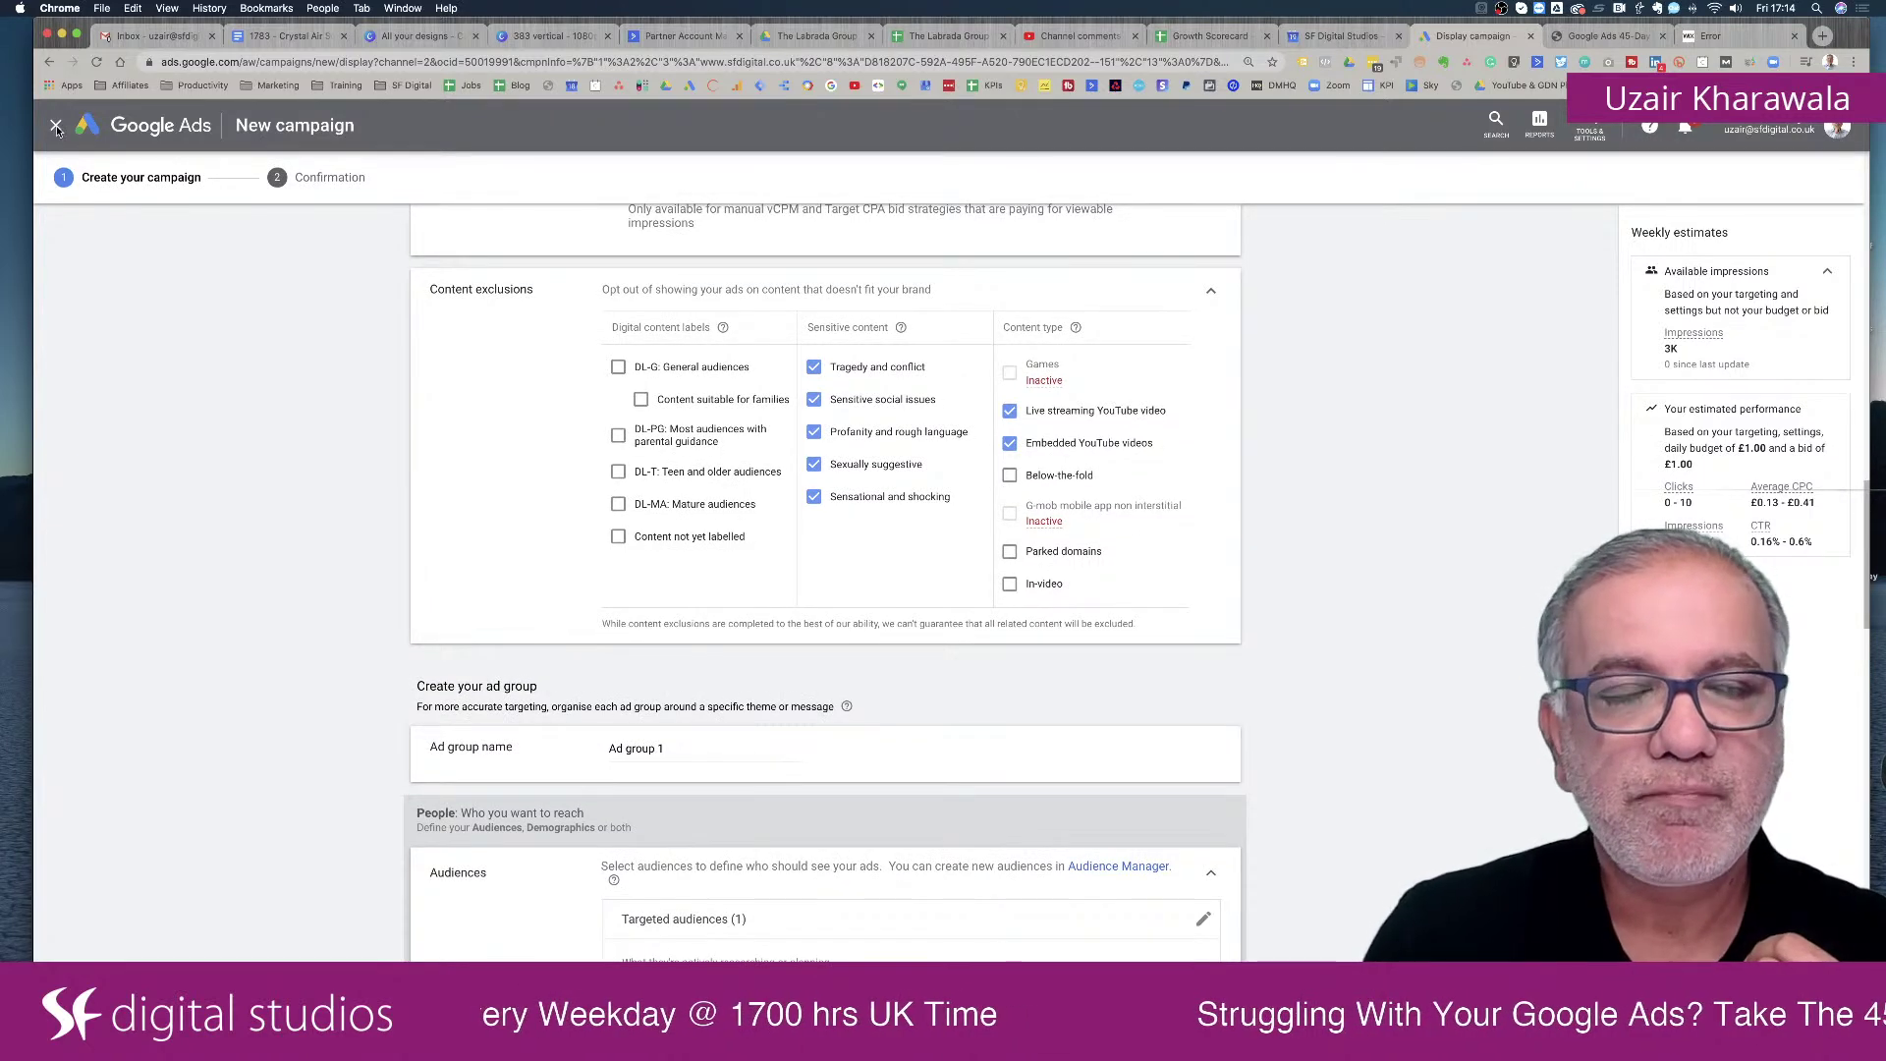
pyautogui.click(56, 128)
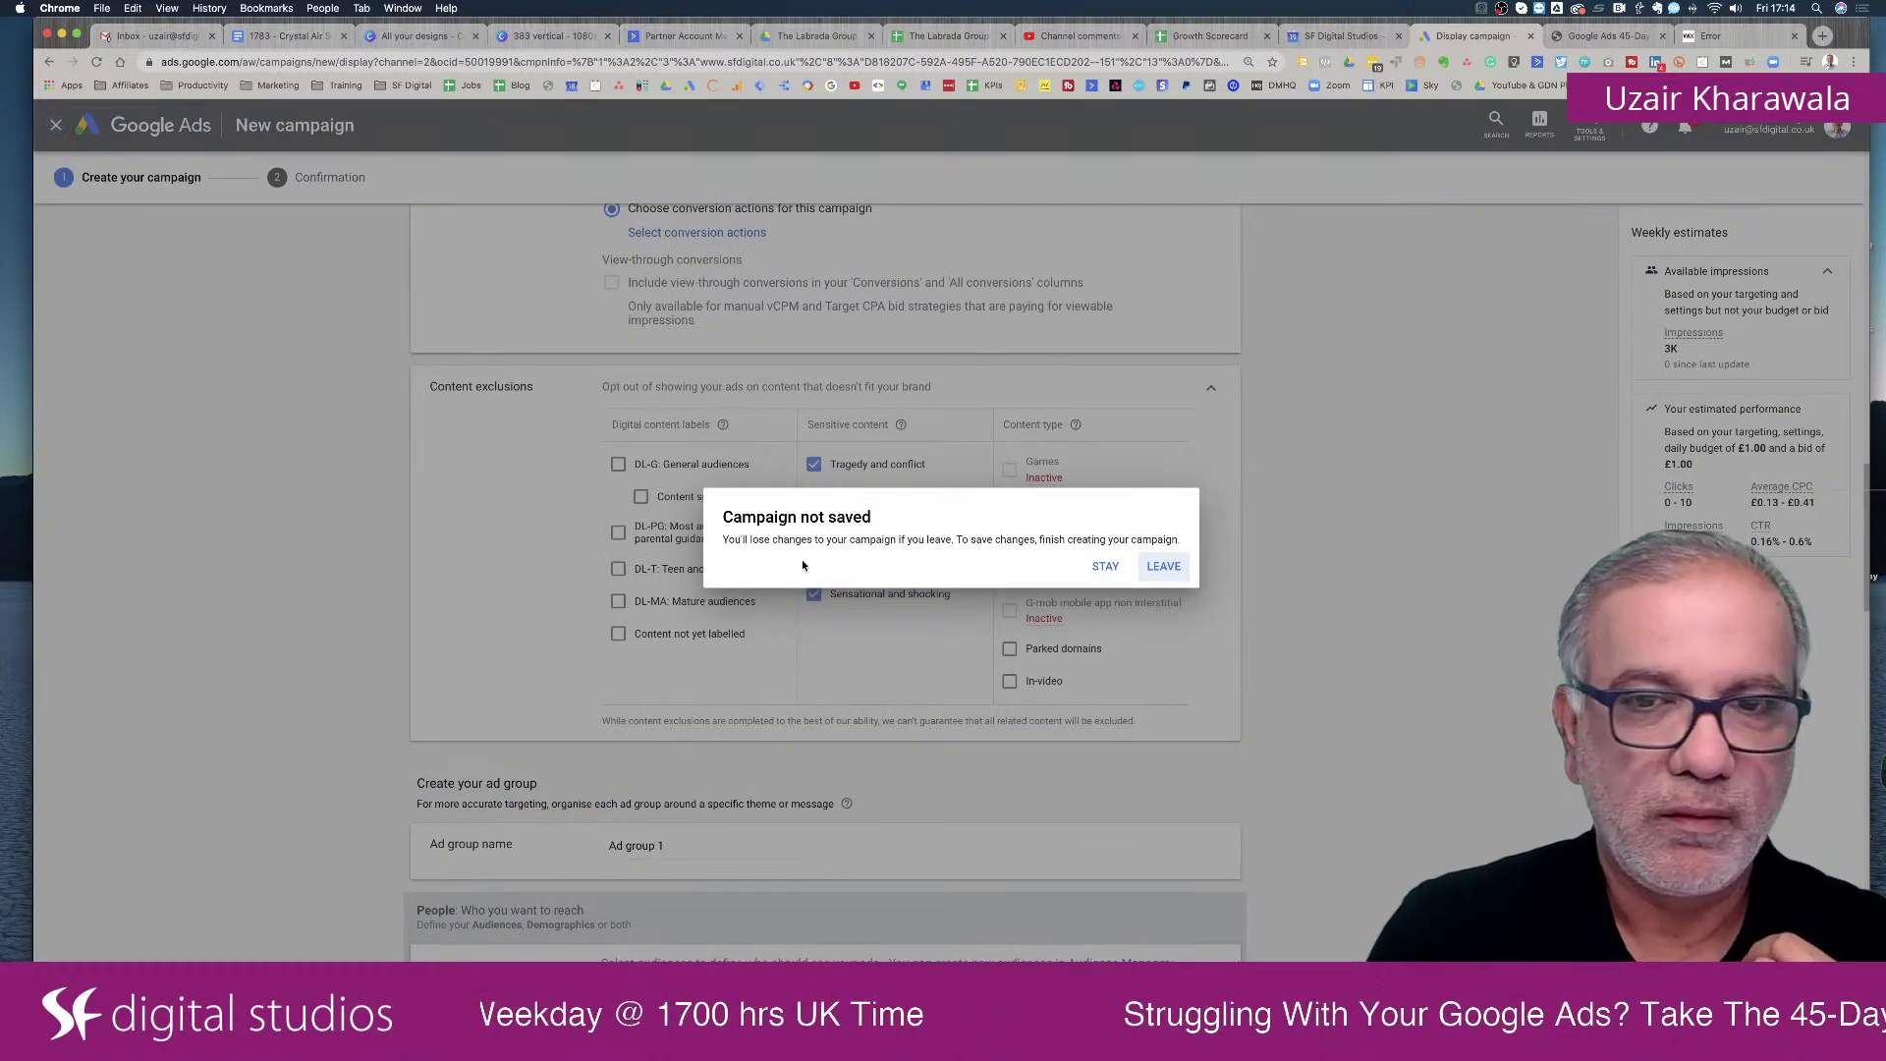
pyautogui.click(1161, 567)
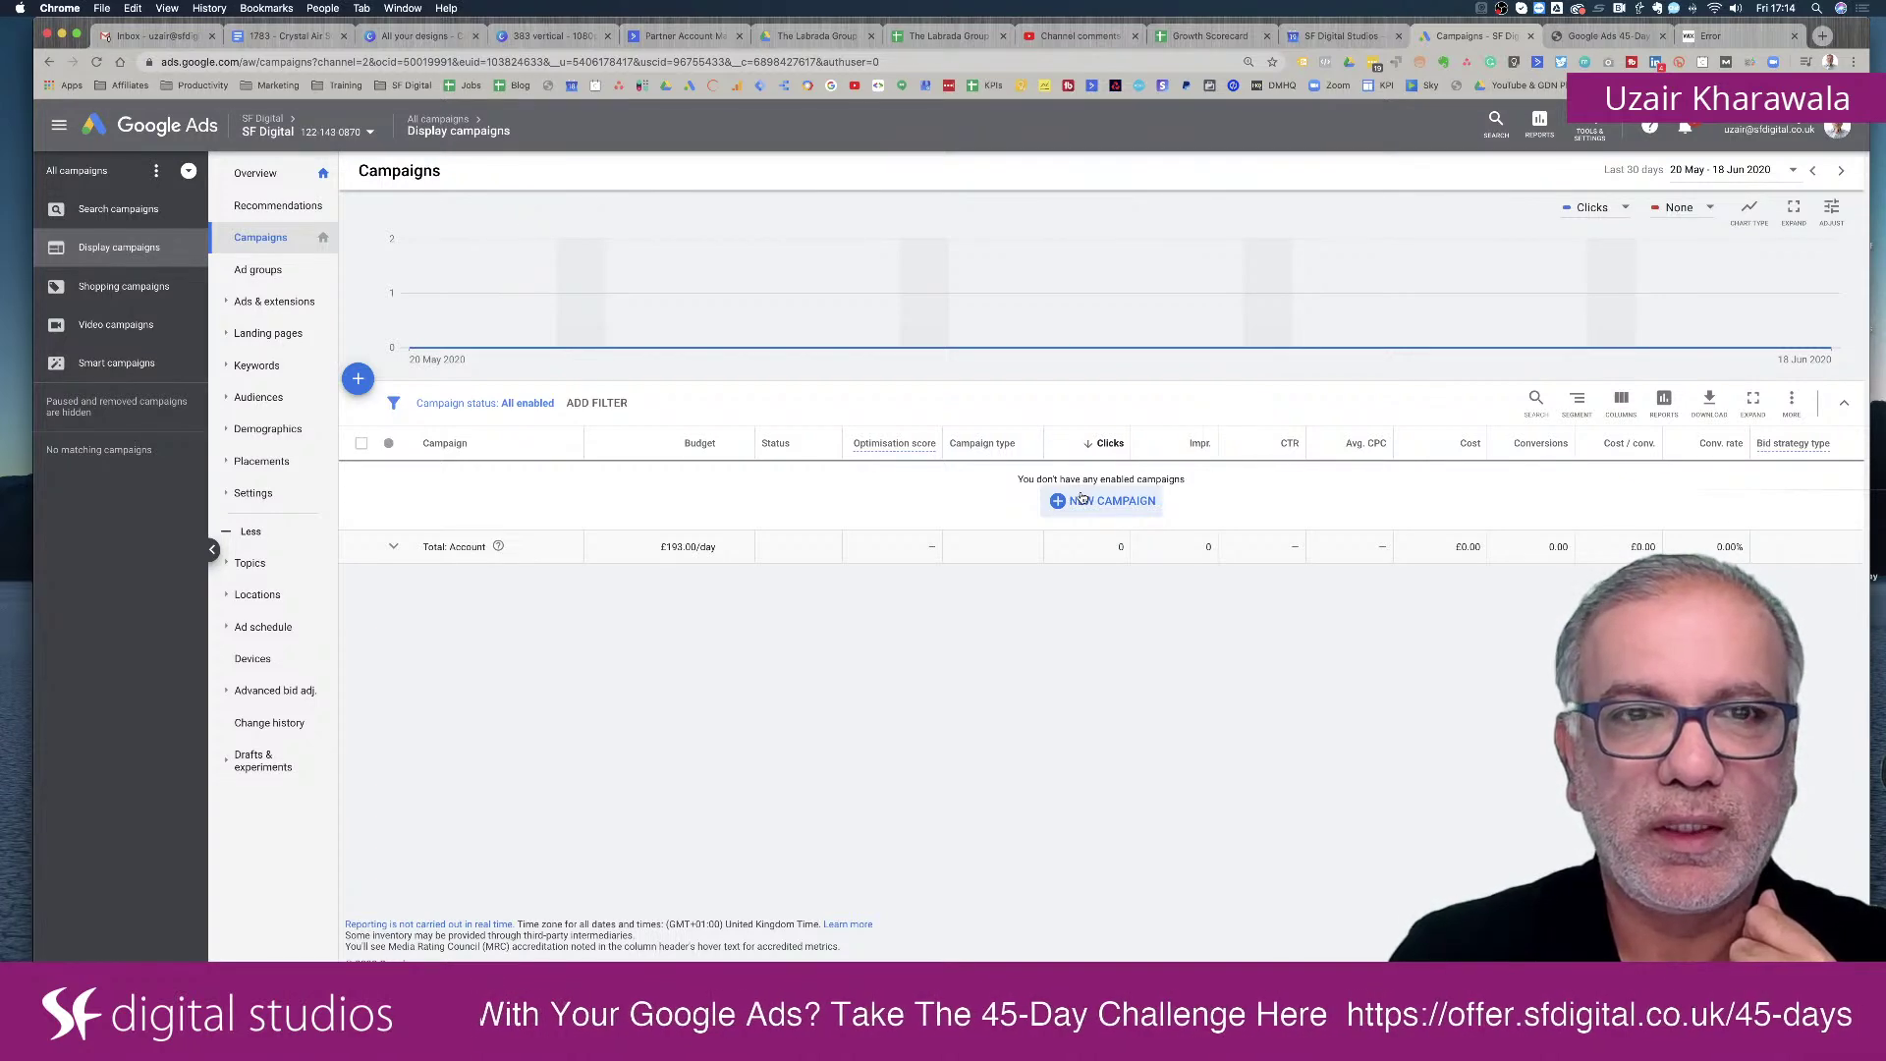
# Create a new campaign without a goal's guidance, using the Display type and the Standard display campaign subtype.
pyautogui.click(1082, 498)
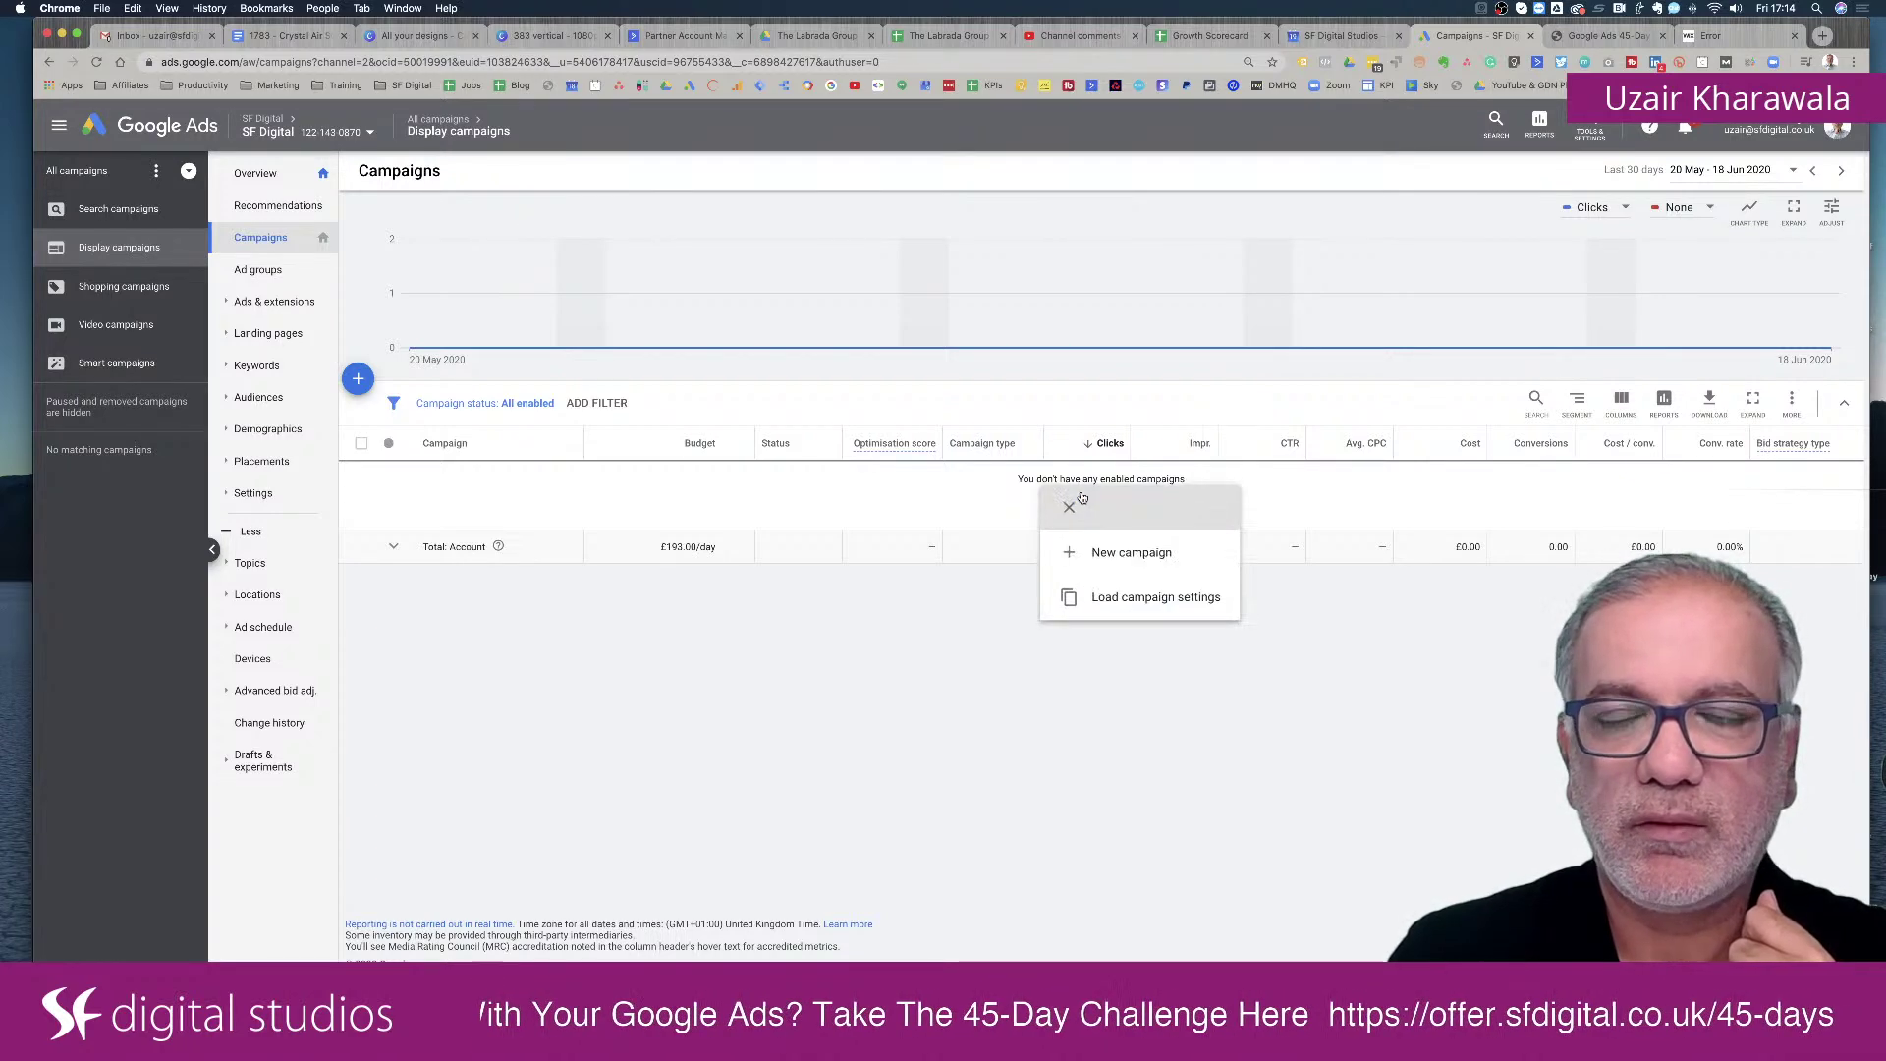
pyautogui.click(1123, 551)
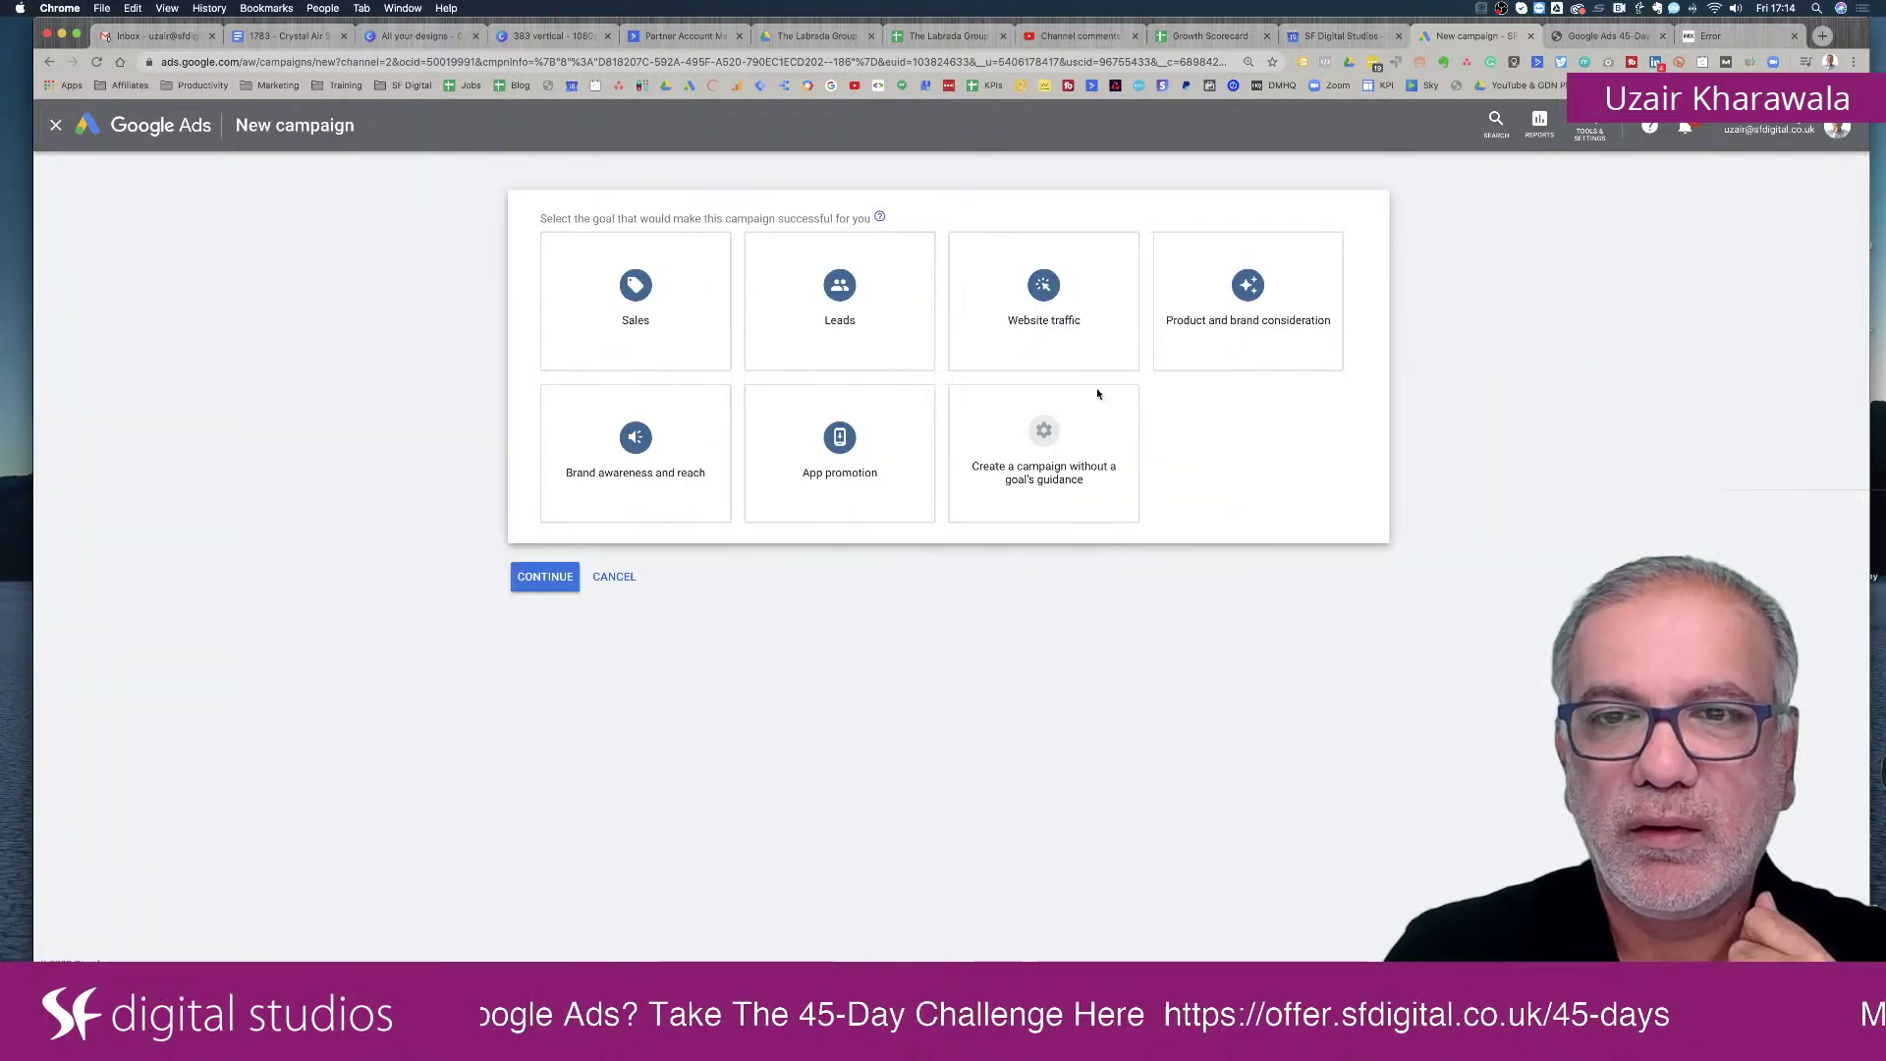
pyautogui.click(1032, 440)
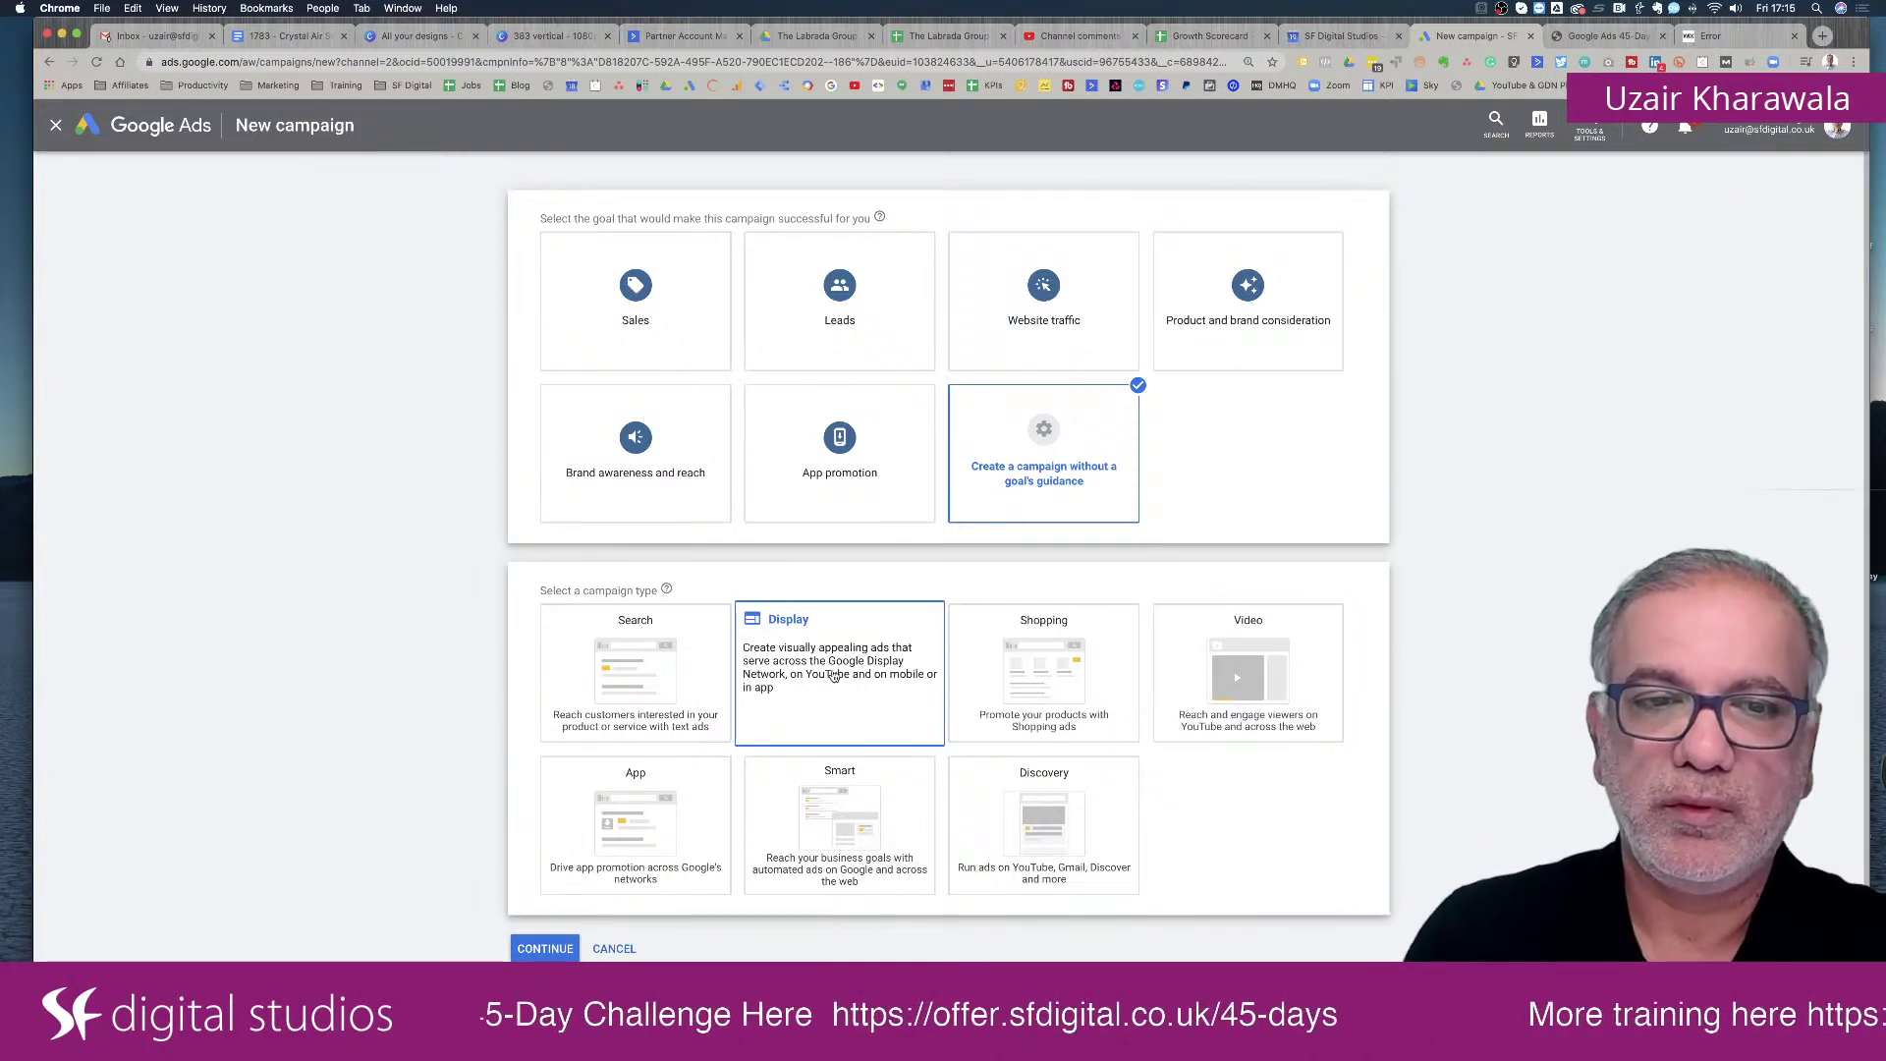
pyautogui.click(833, 676)
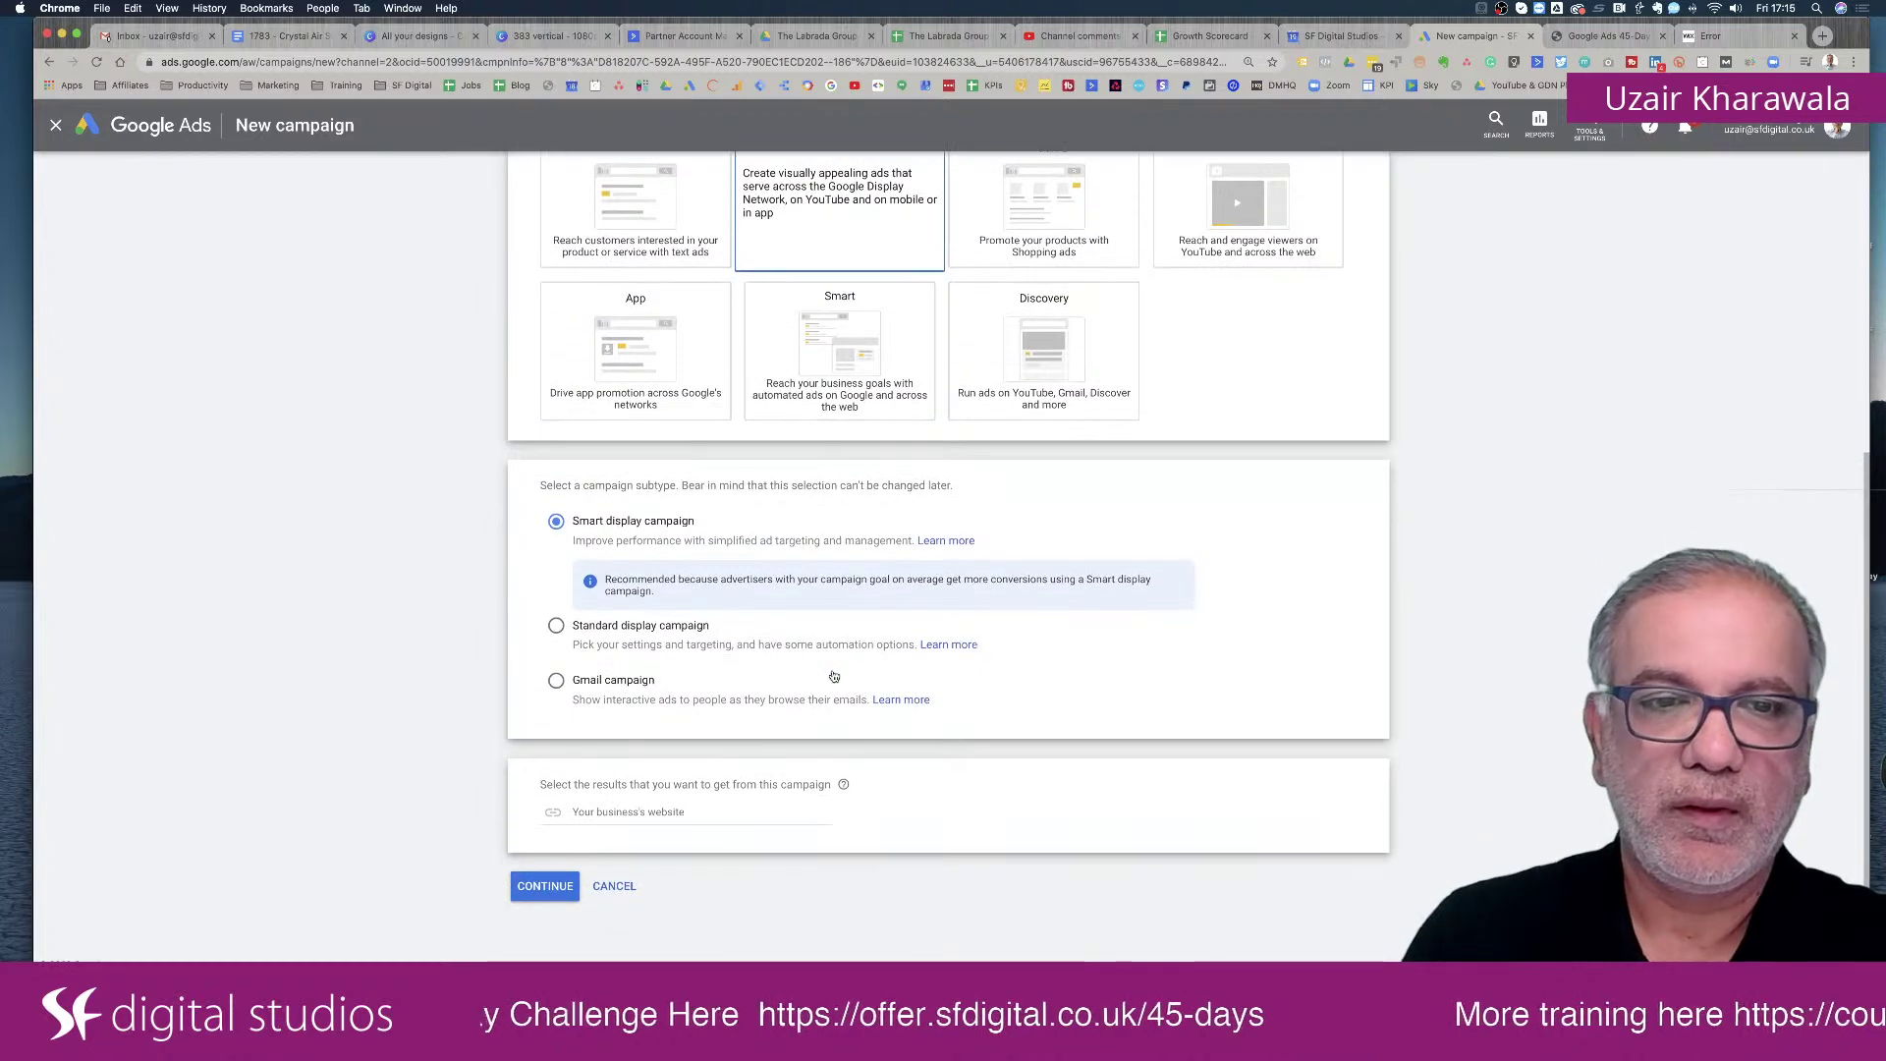
pyautogui.click(629, 629)
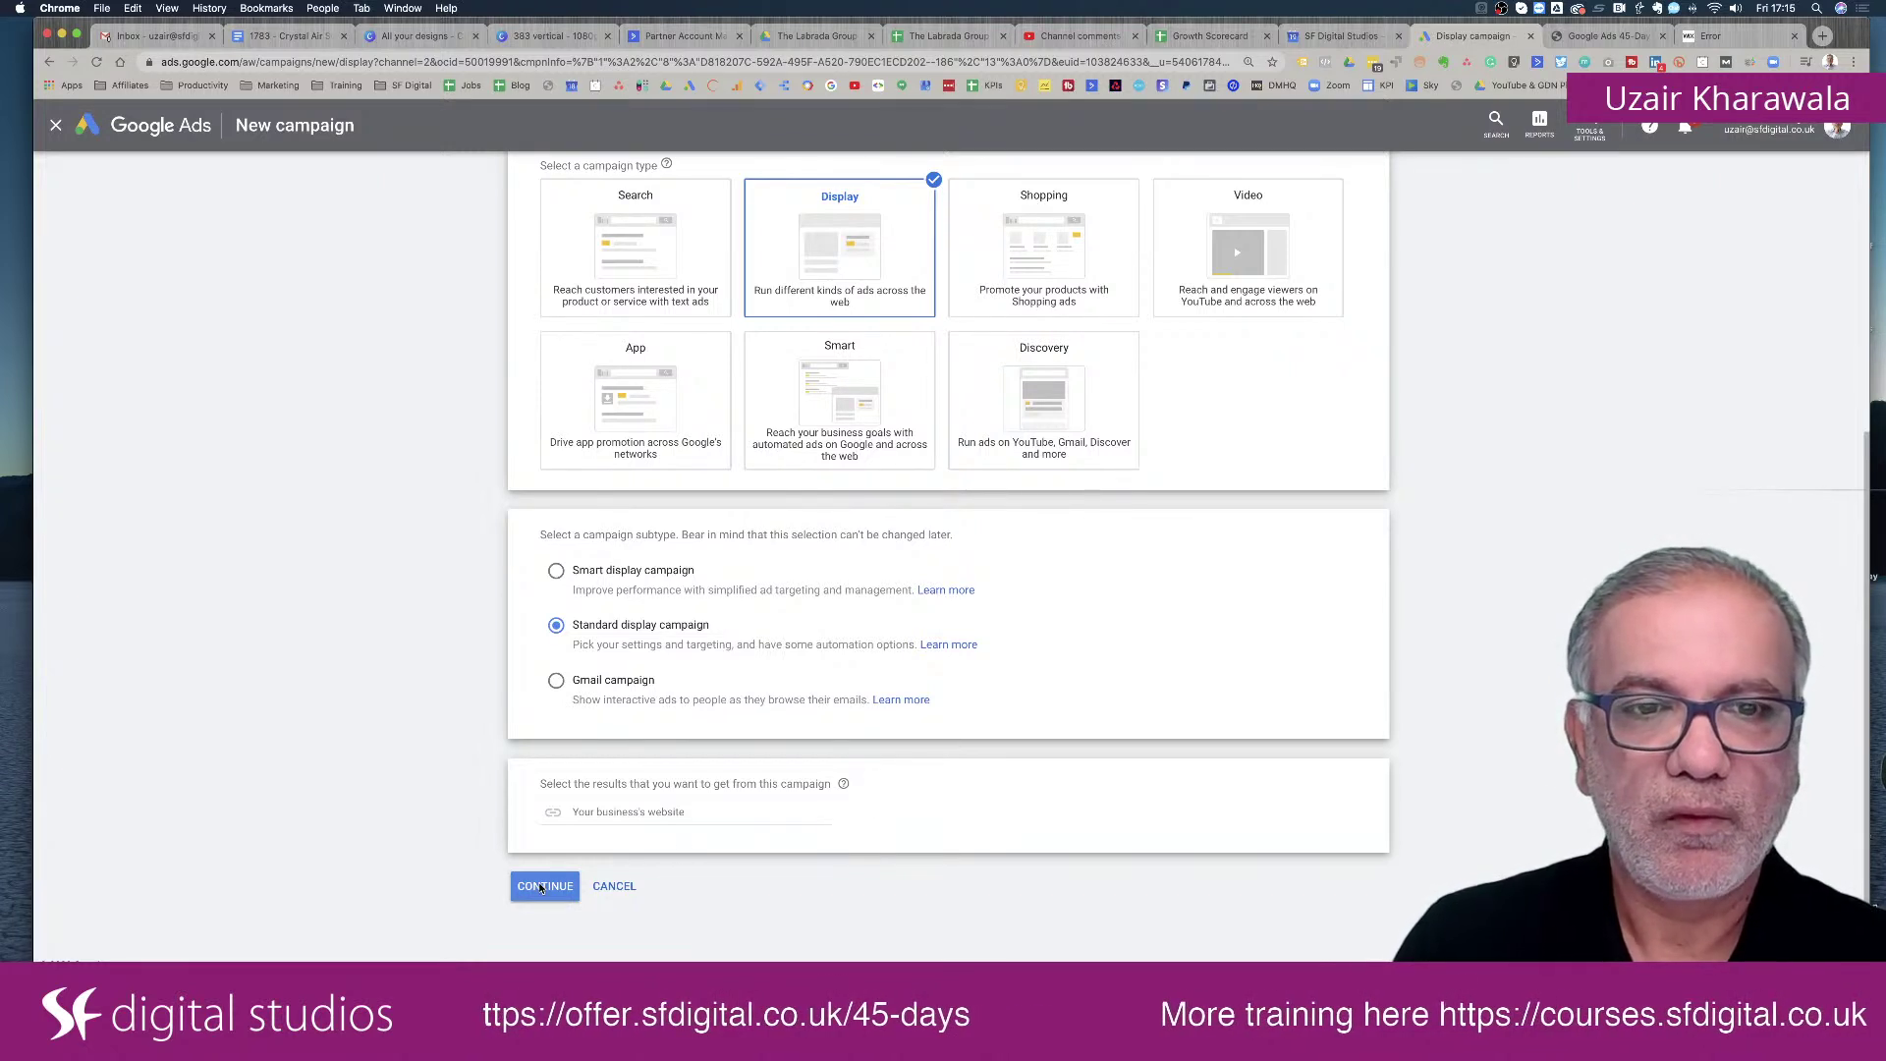
pyautogui.click(543, 886)
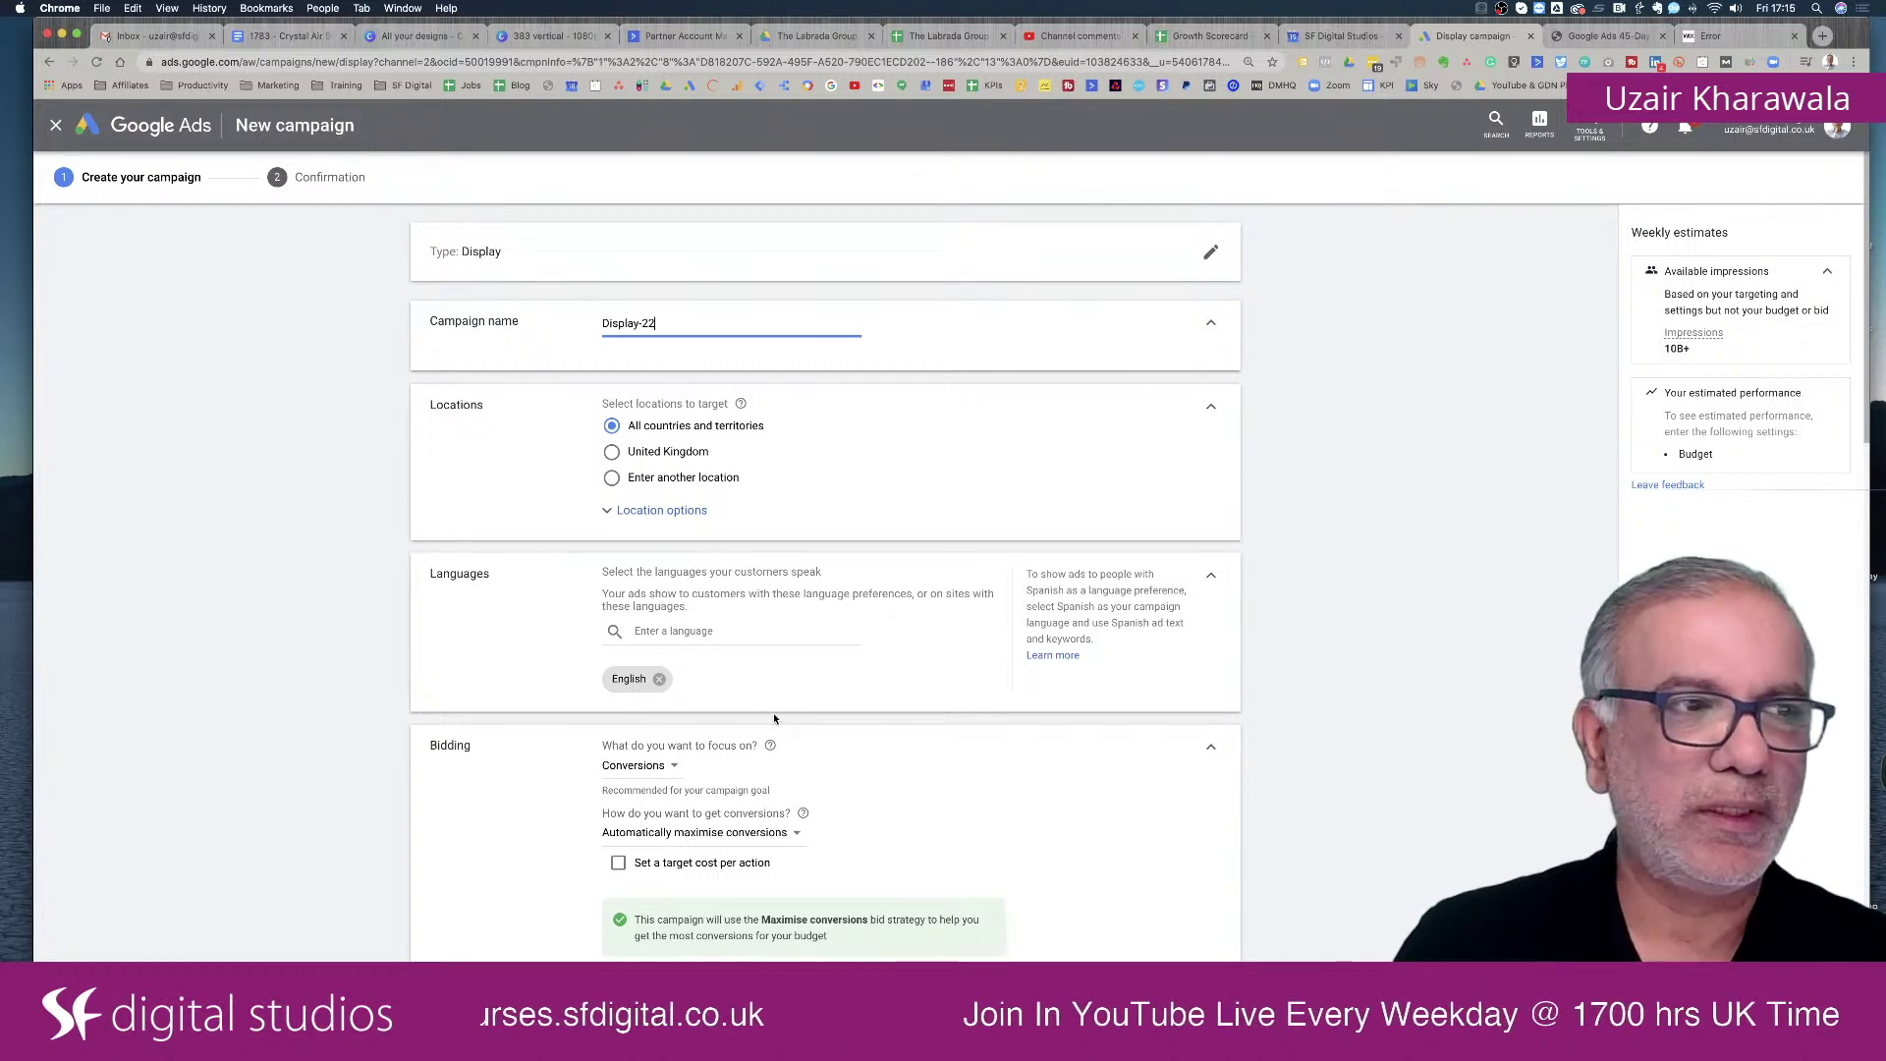
# Browse the ad group's audiences by how people have interacted with the business and expand the website visitors lists.
pyautogui.scroll(-3, 774, 718)
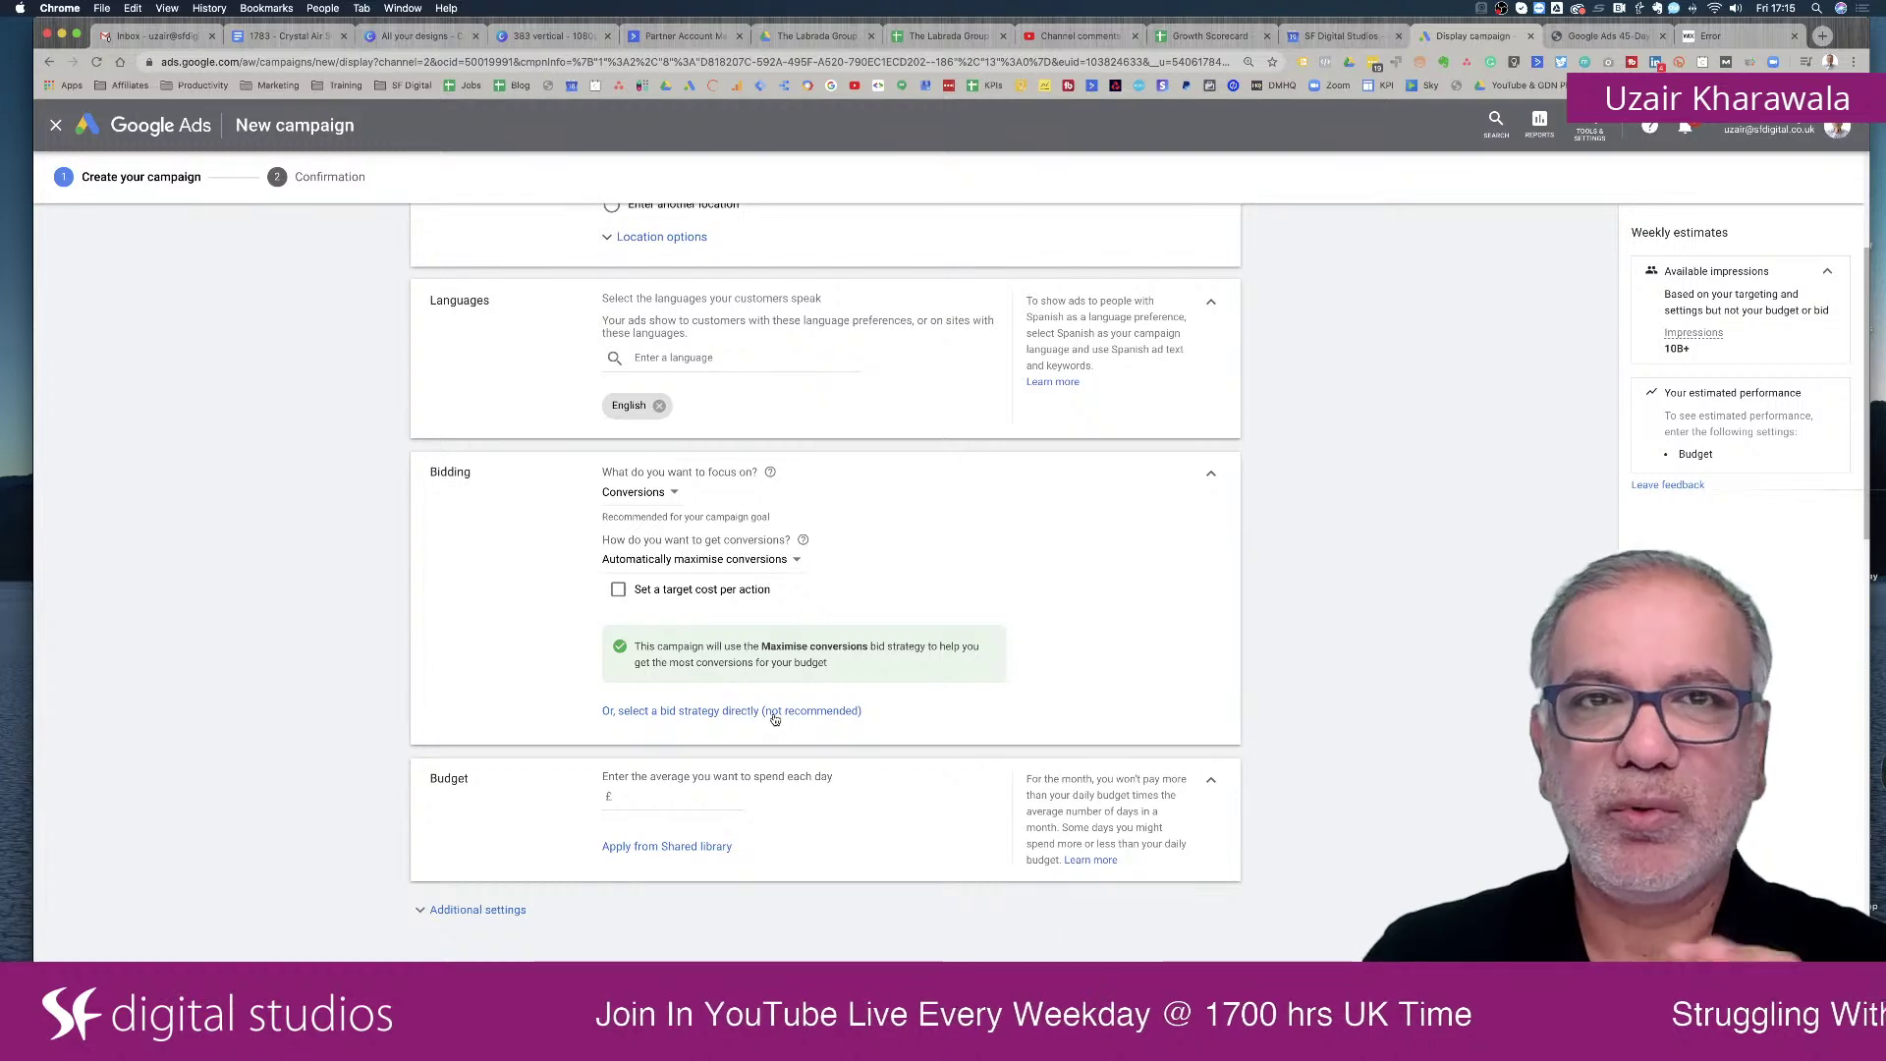
pyautogui.scroll(-3, 775, 719)
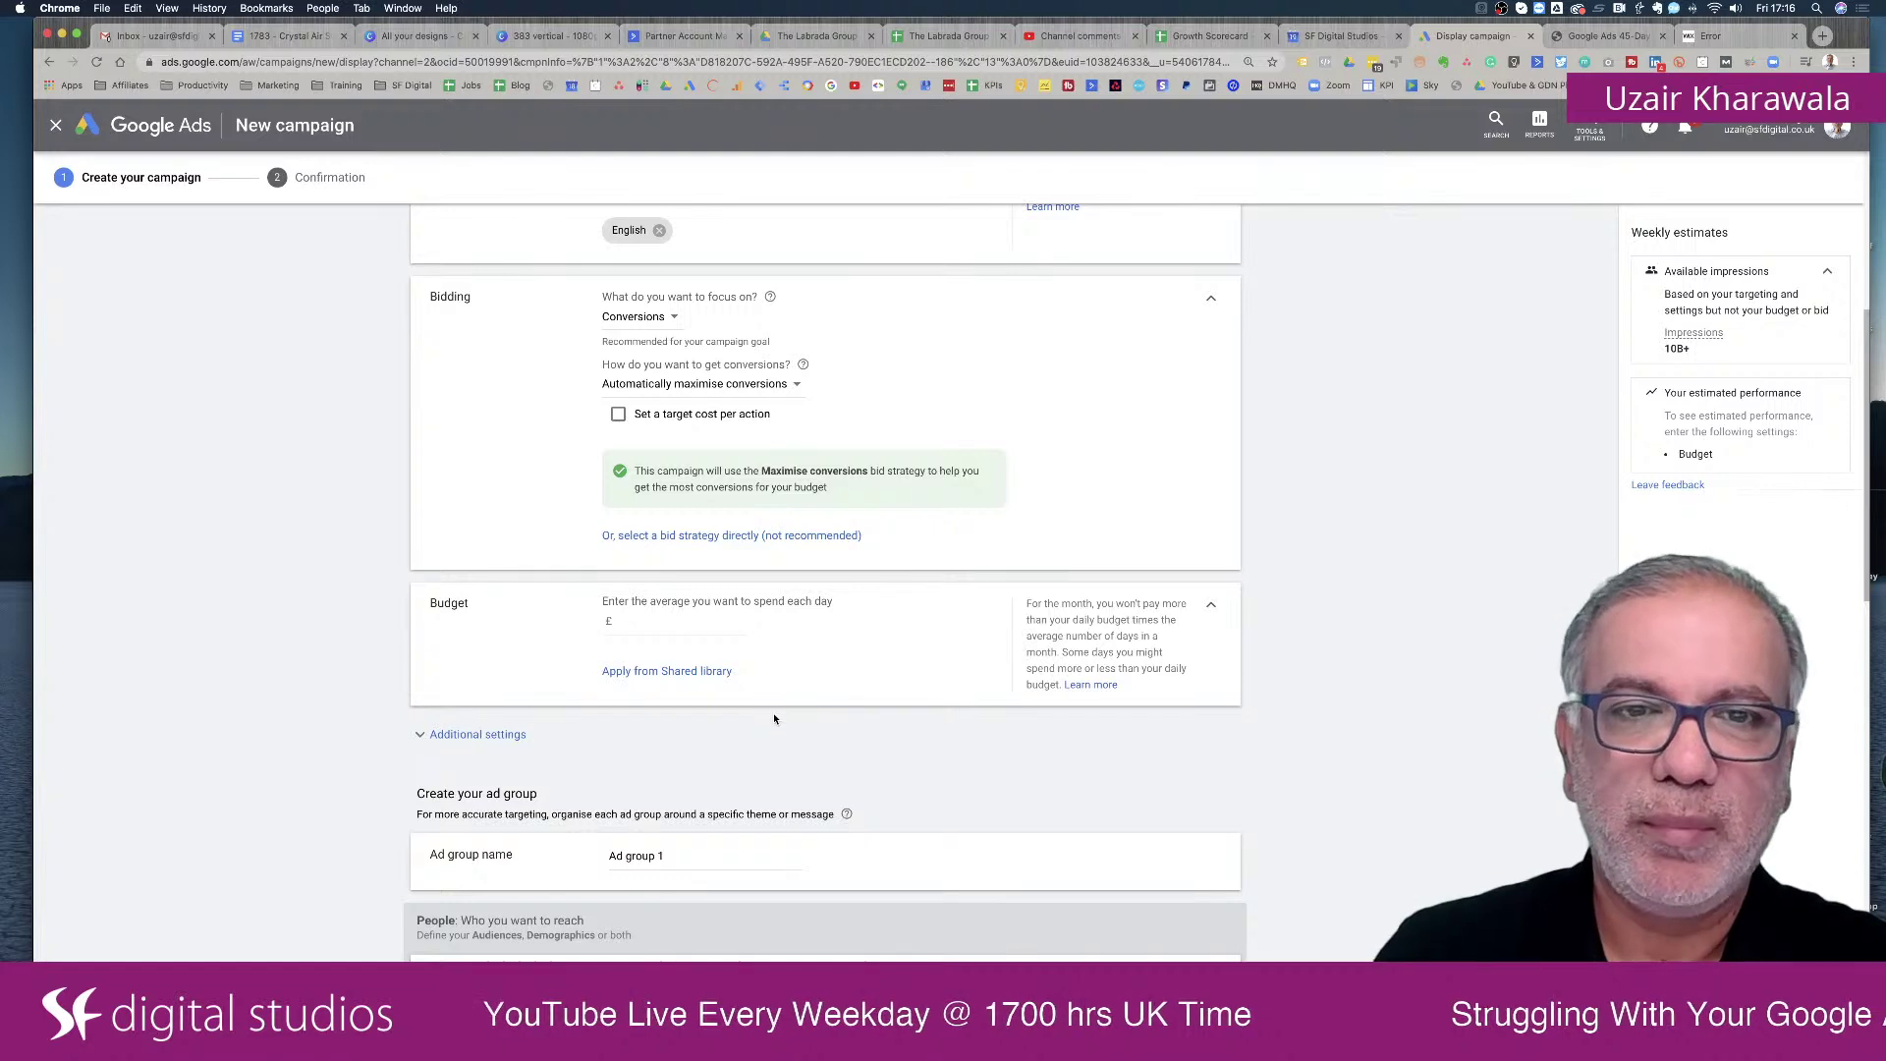
pyautogui.scroll(-7, 775, 719)
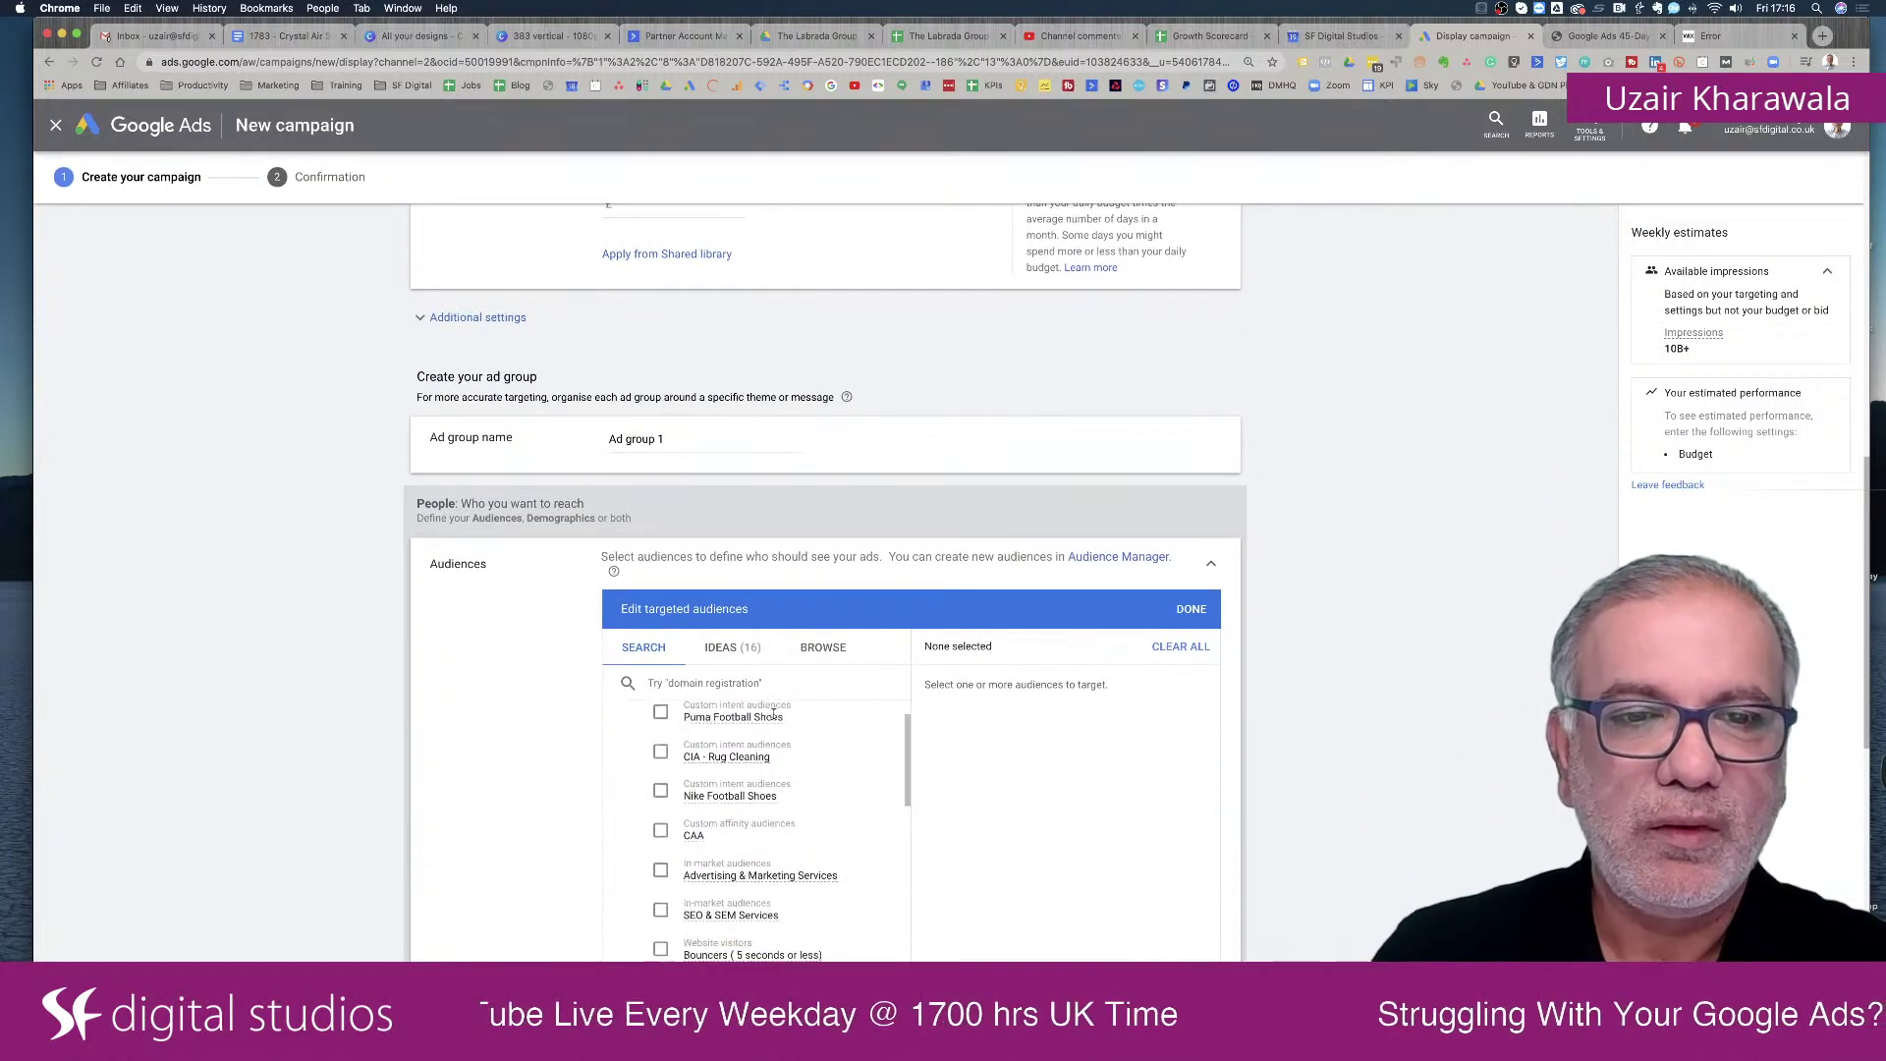
pyautogui.click(824, 647)
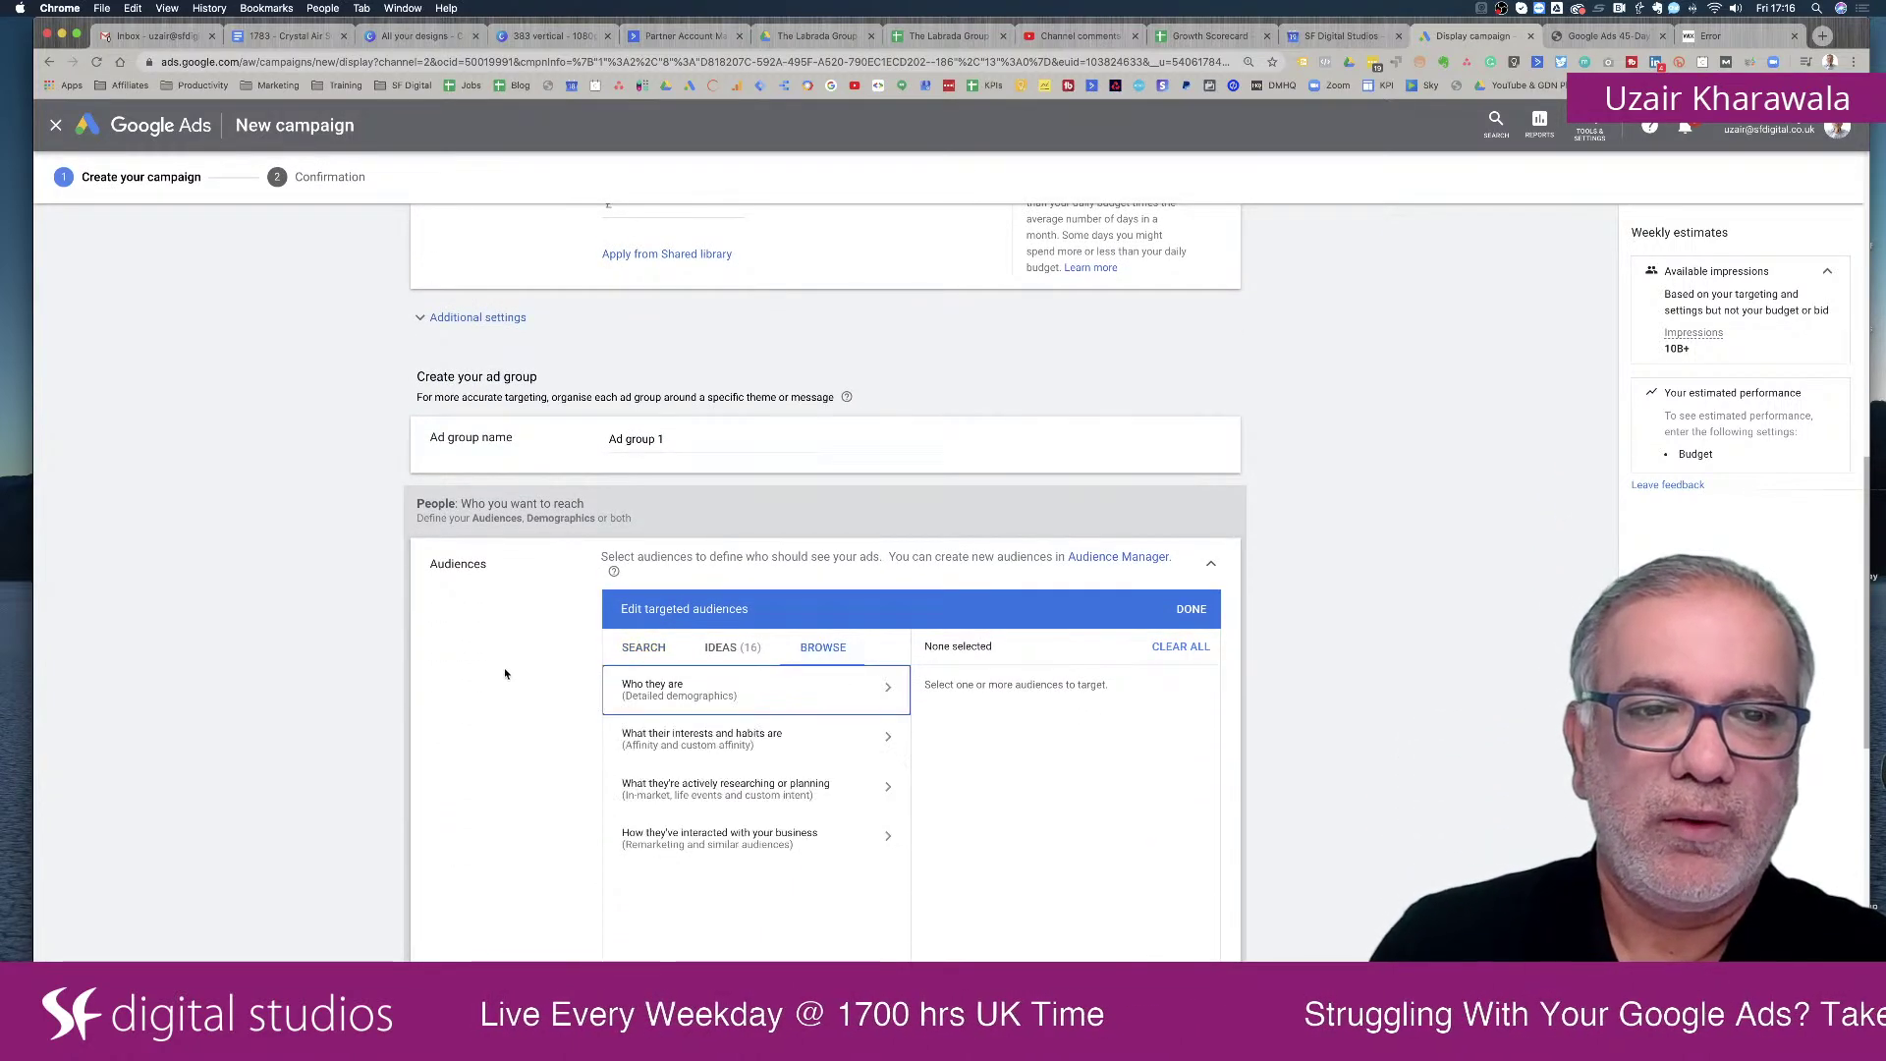
pyautogui.scroll(-1, 505, 668)
pyautogui.scroll(-3, 505, 673)
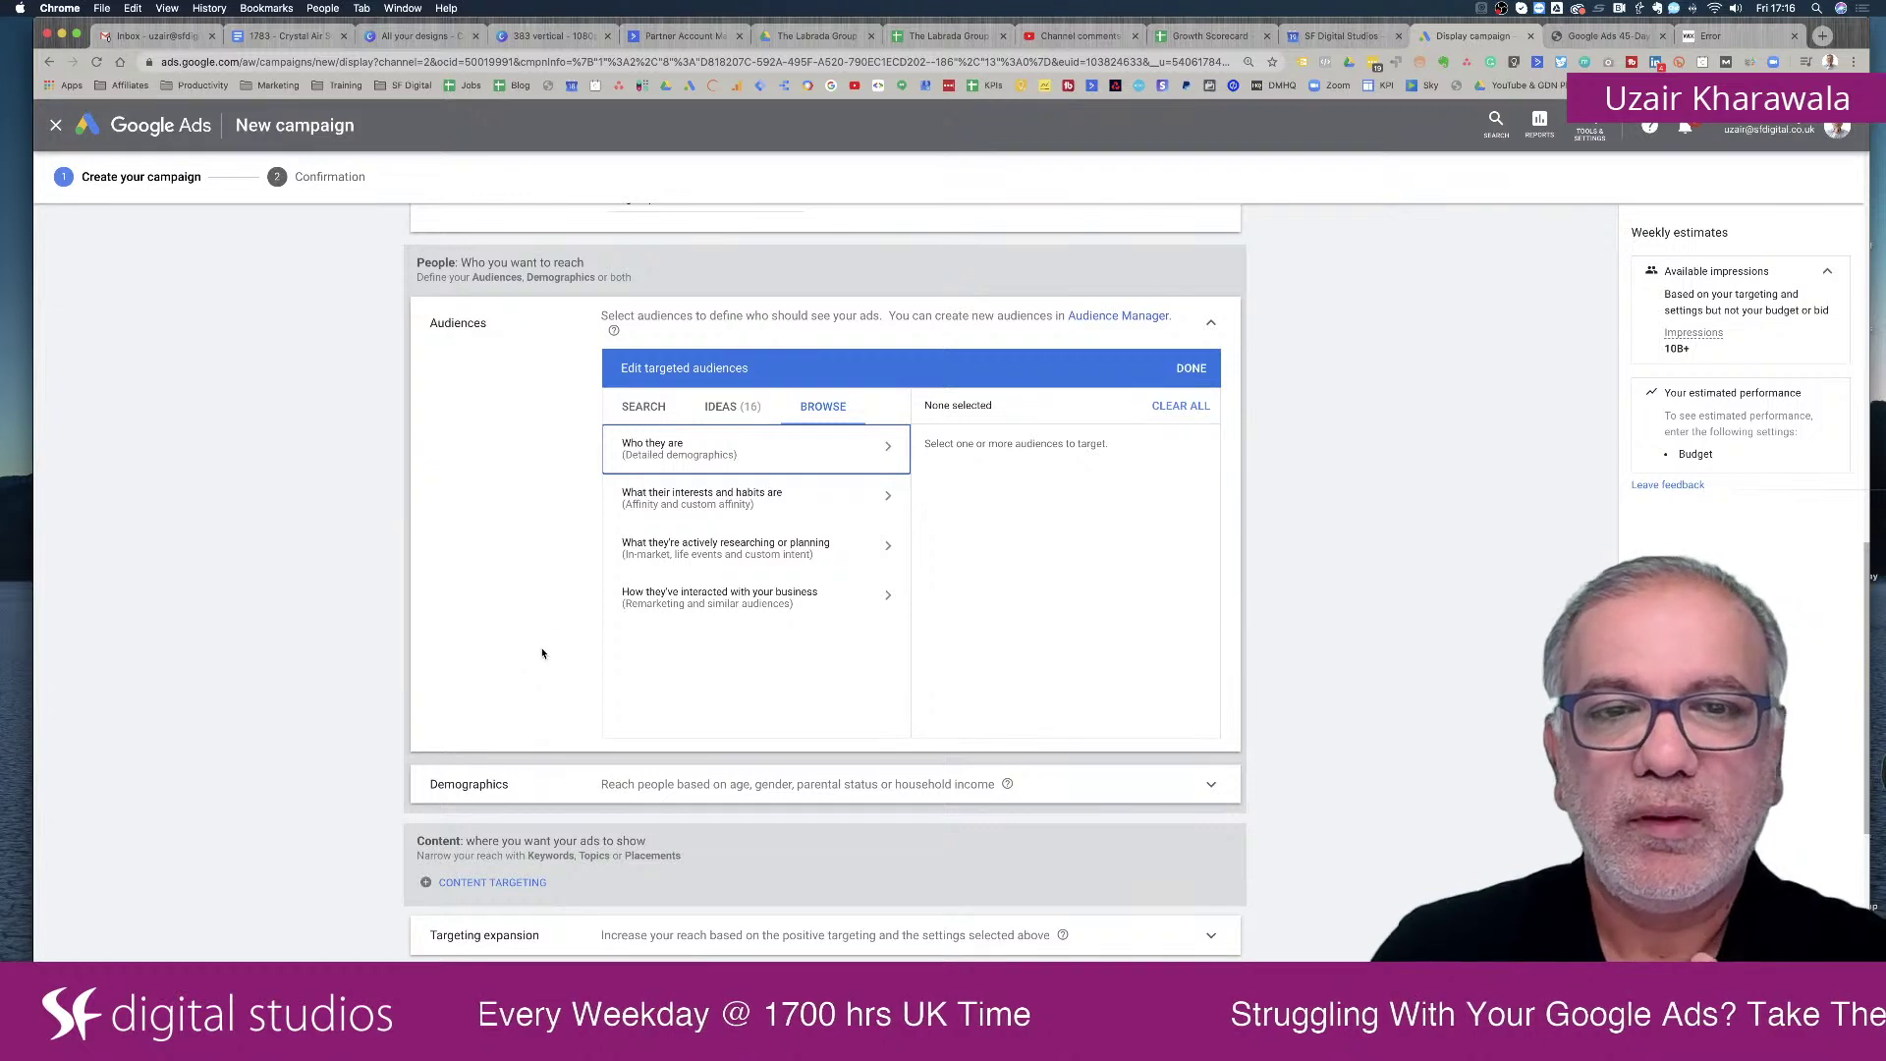
pyautogui.click(666, 612)
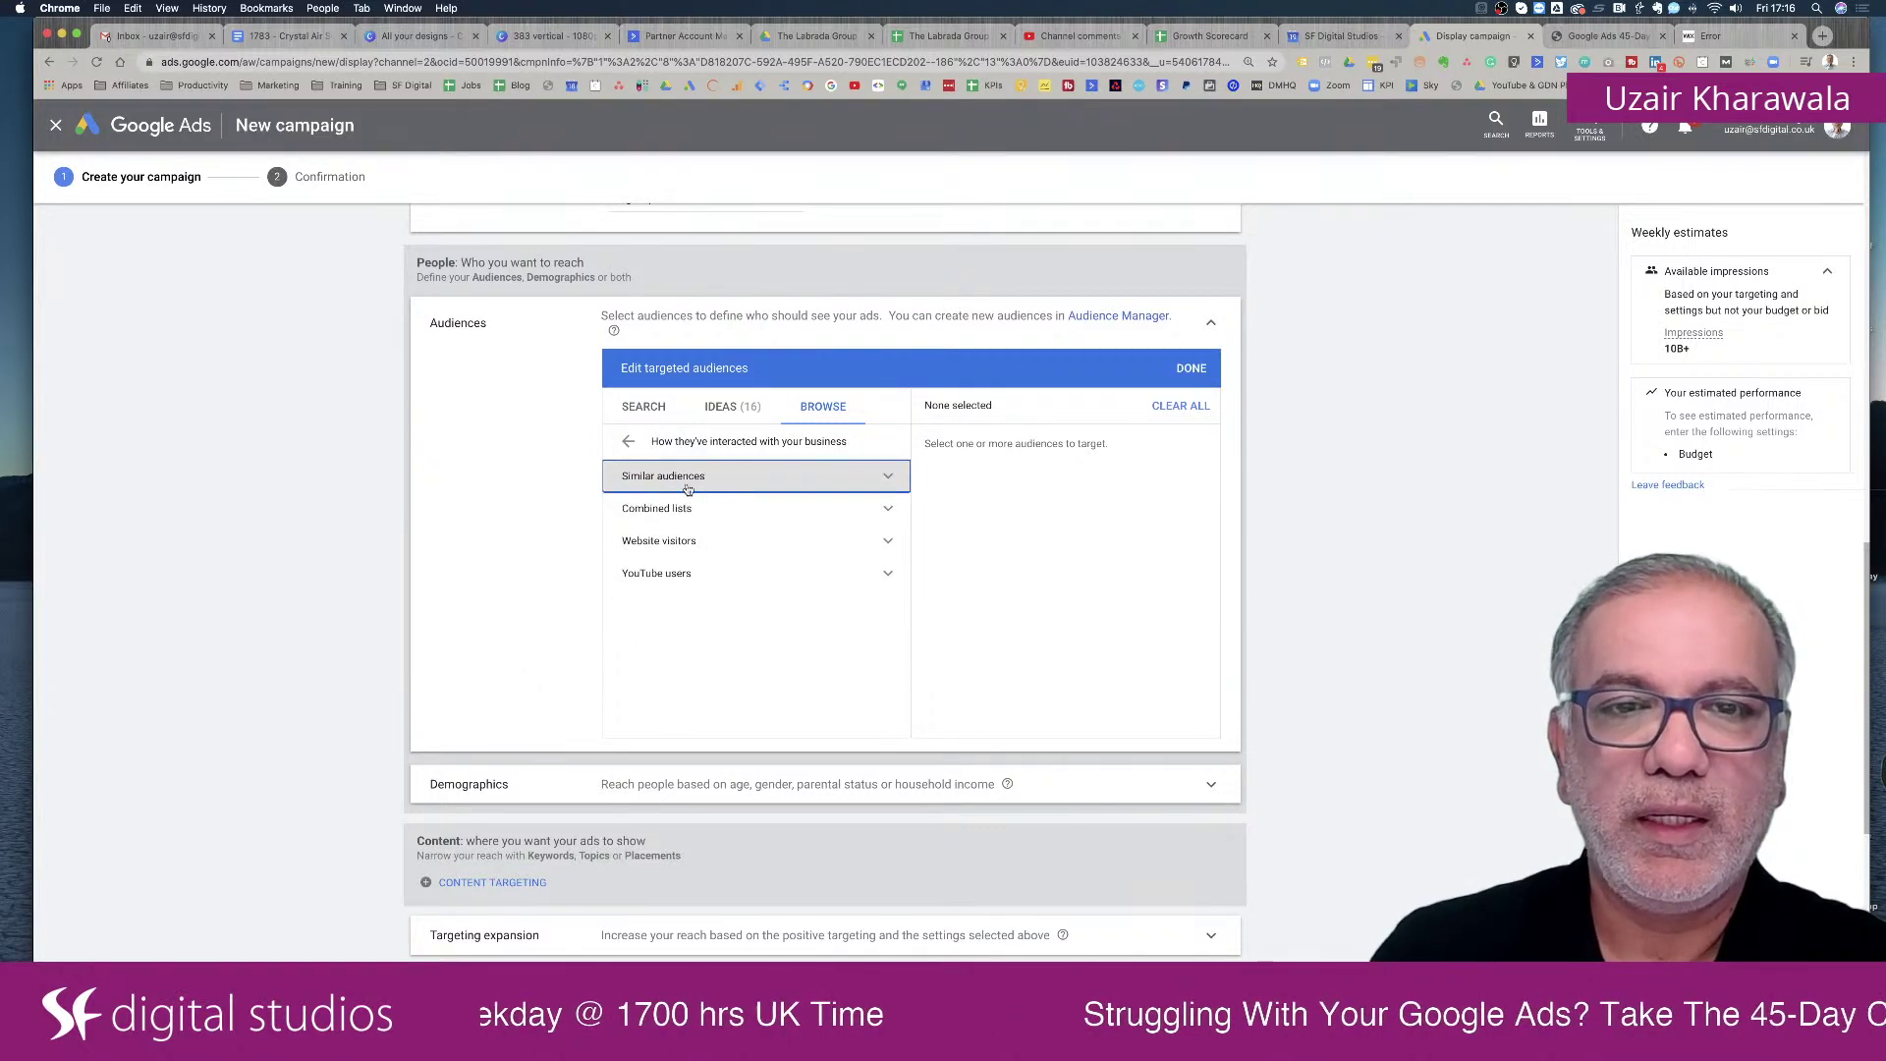
pyautogui.click(672, 543)
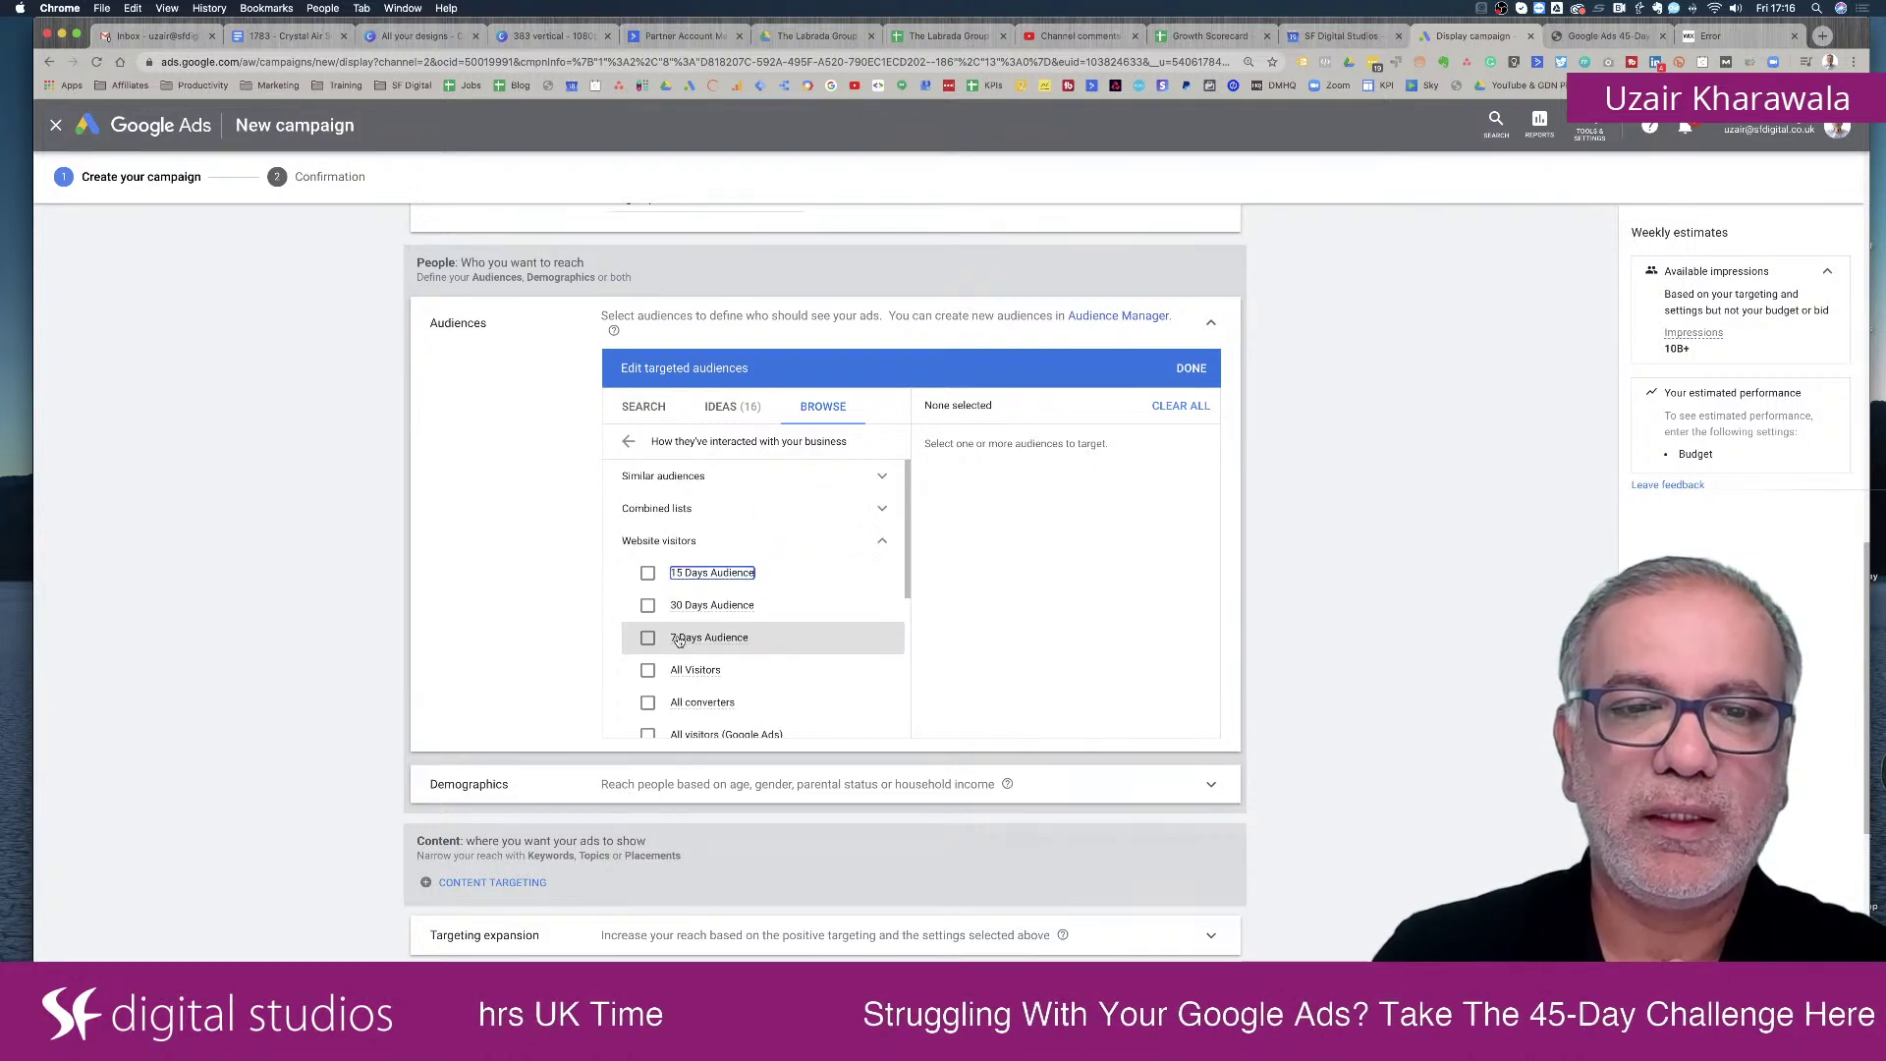
# Look through the website visitors audiences and view the details of Bouncers (5 seconds or less).
pyautogui.scroll(-1, 695, 682)
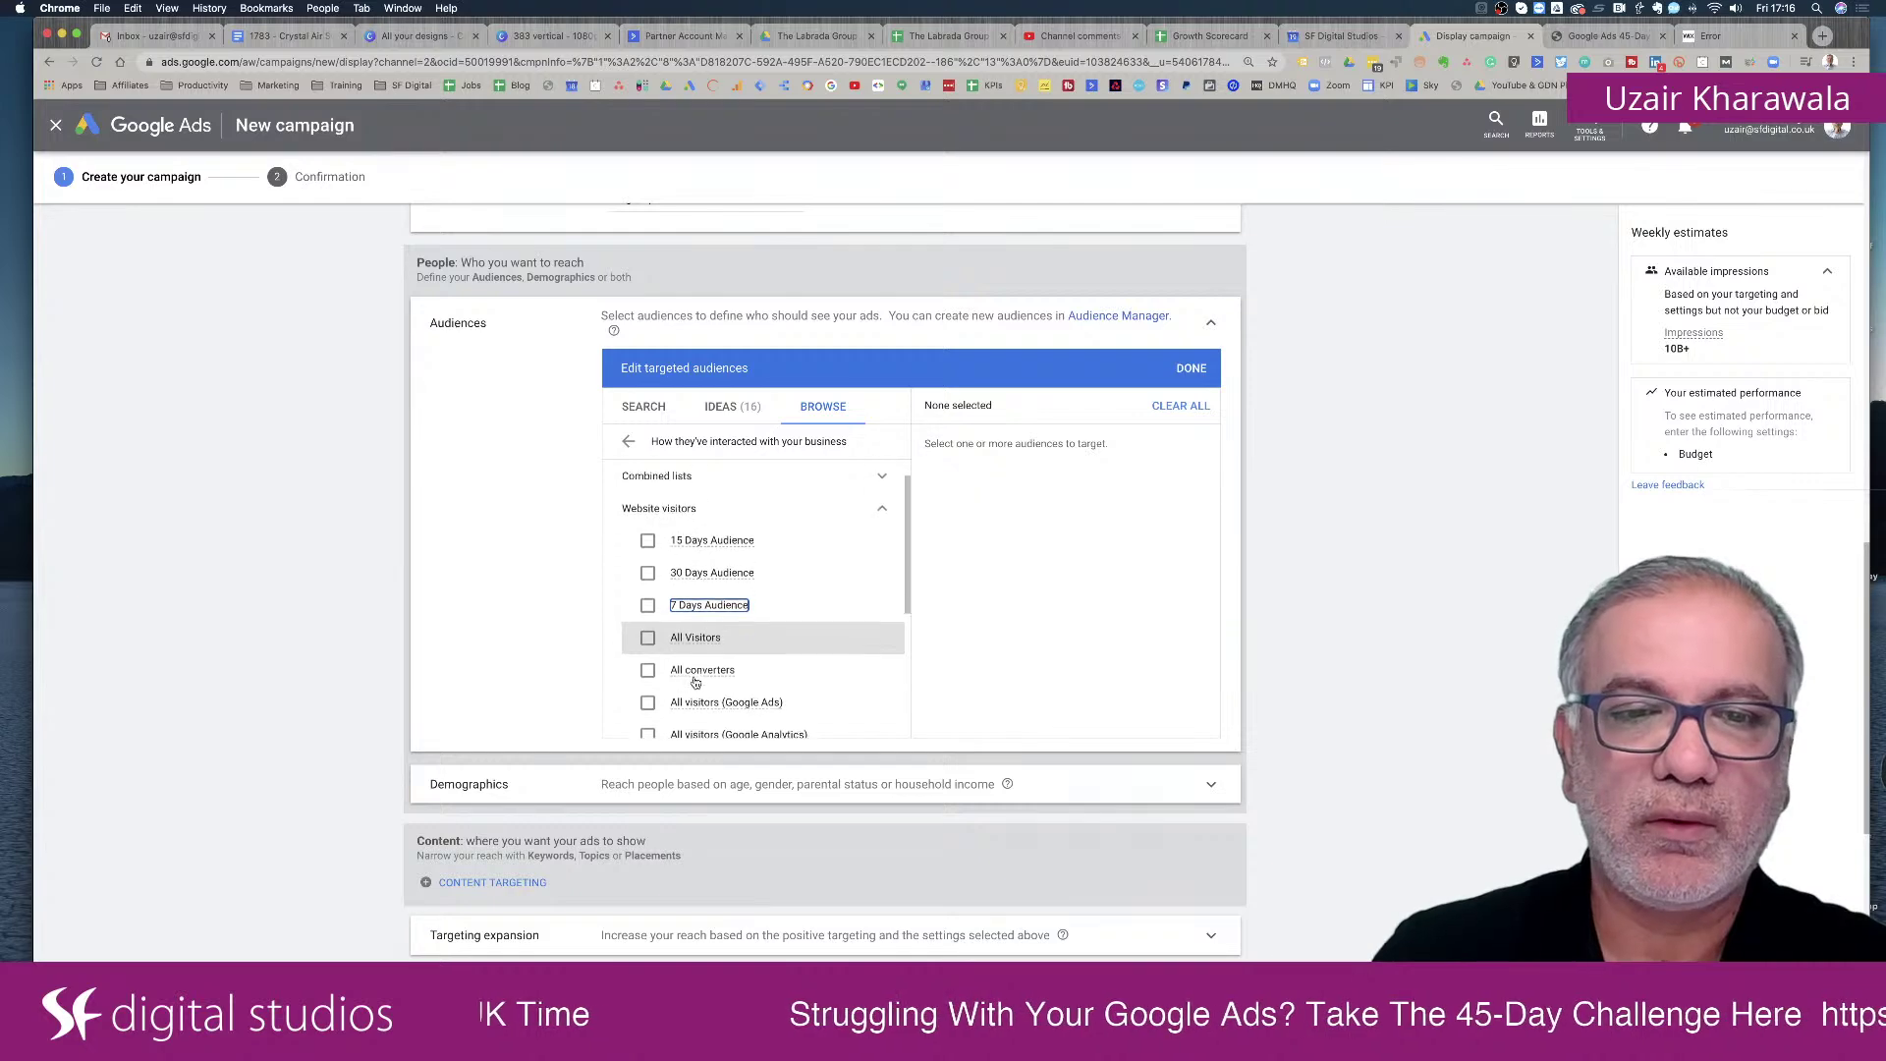
pyautogui.scroll(-4, 695, 682)
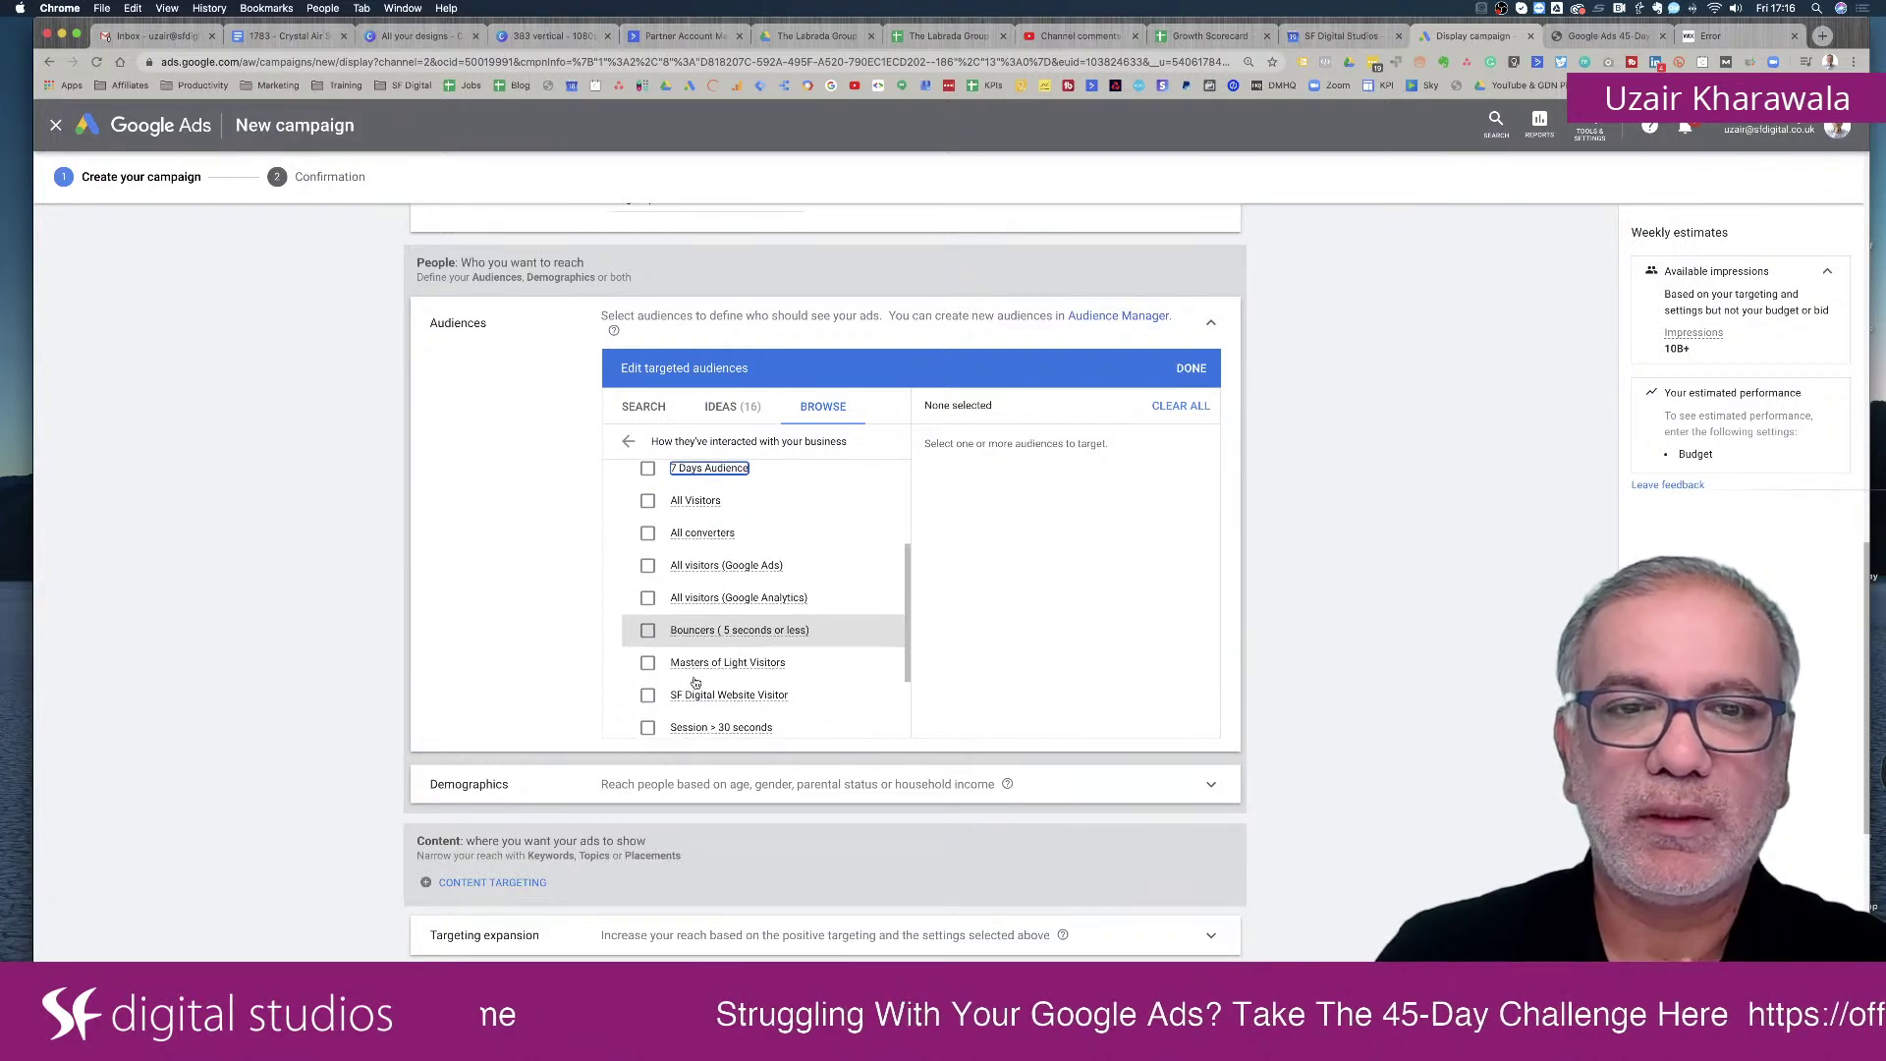
pyautogui.scroll(-1, 694, 682)
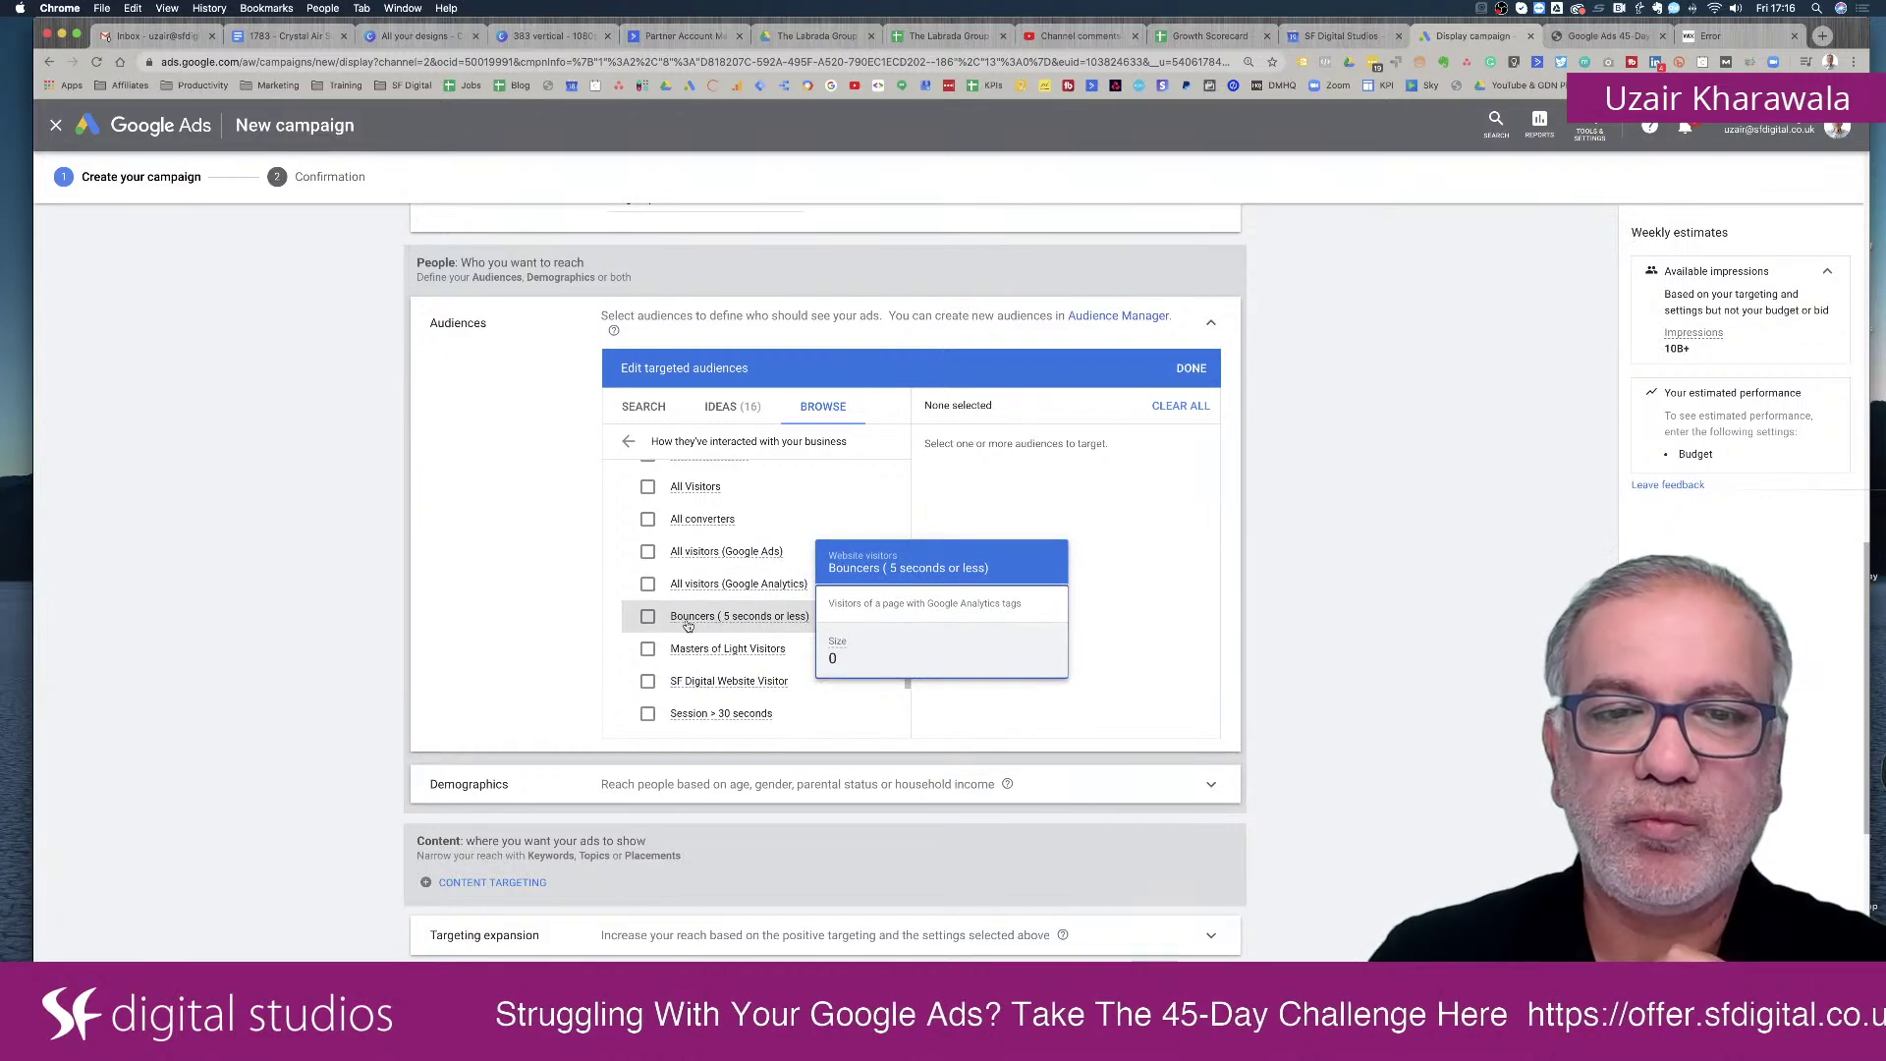
pyautogui.moveTo(719, 623)
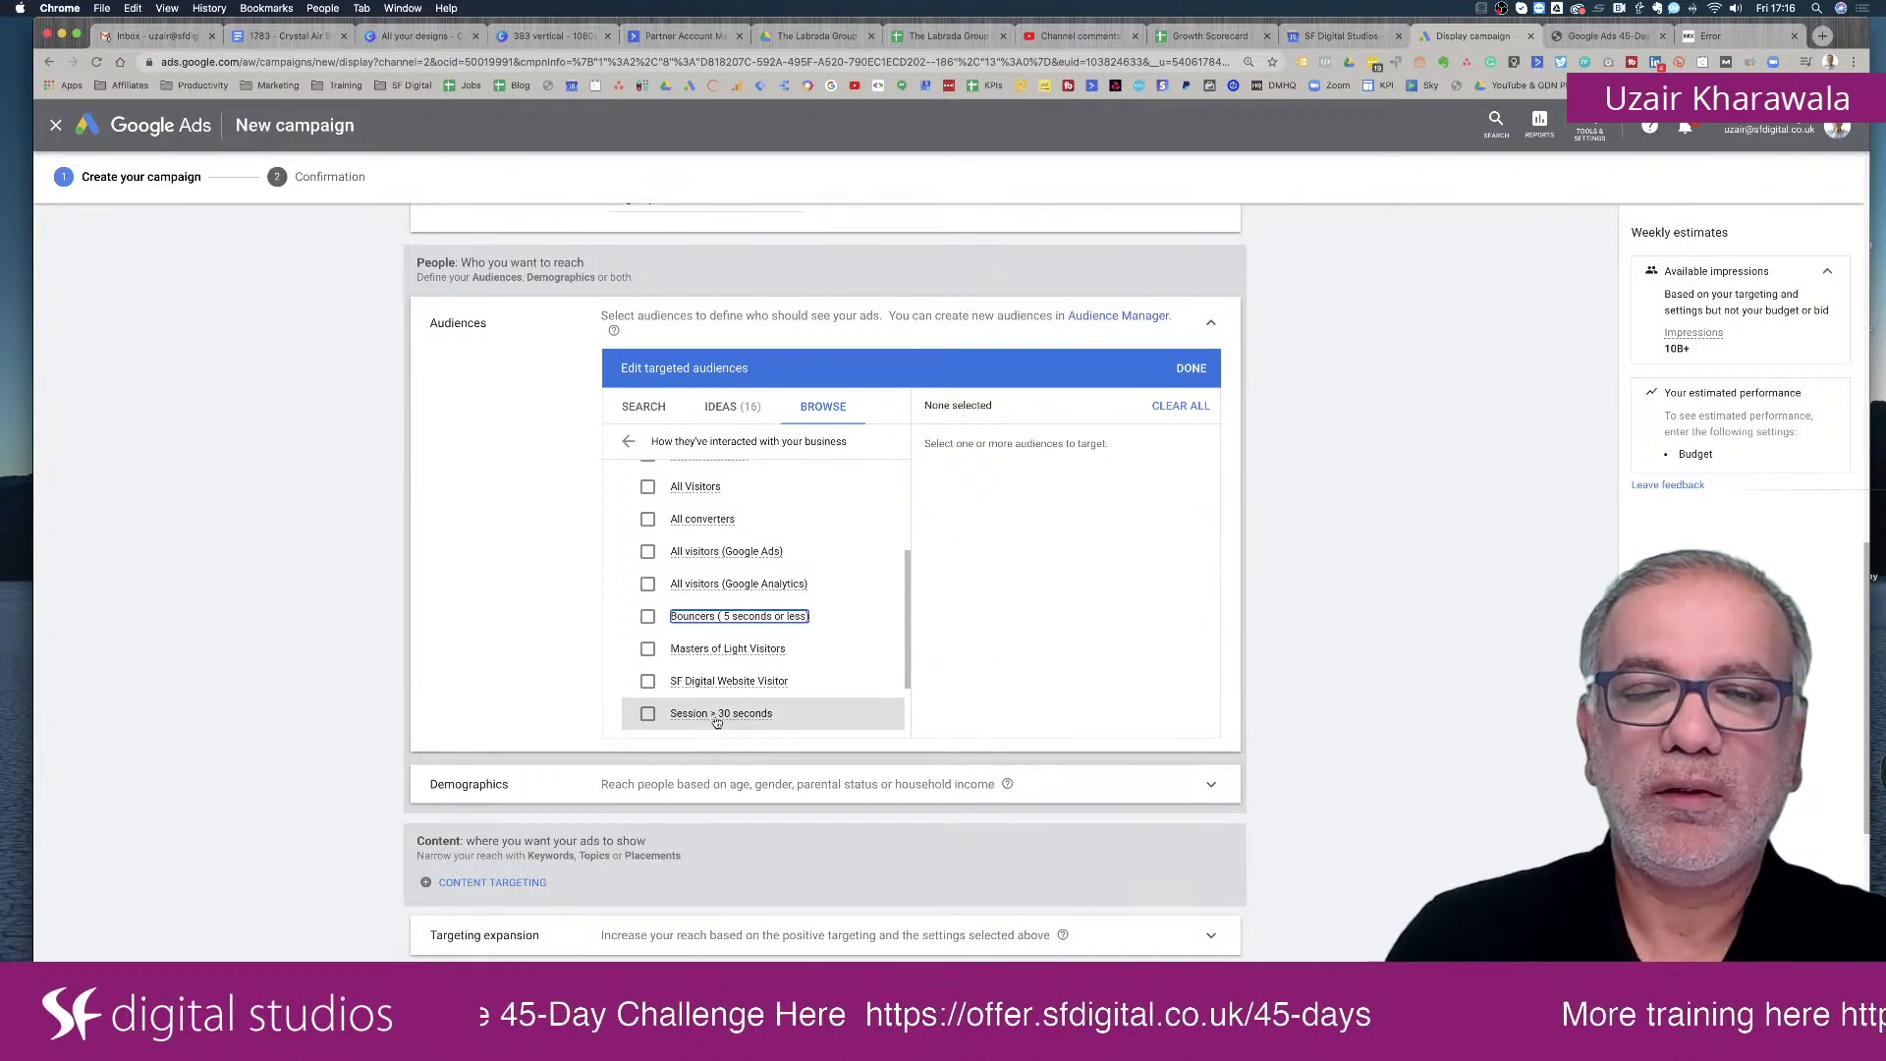
# View the details of the Session > 30 seconds website visitors audience.
pyautogui.moveTo(718, 722)
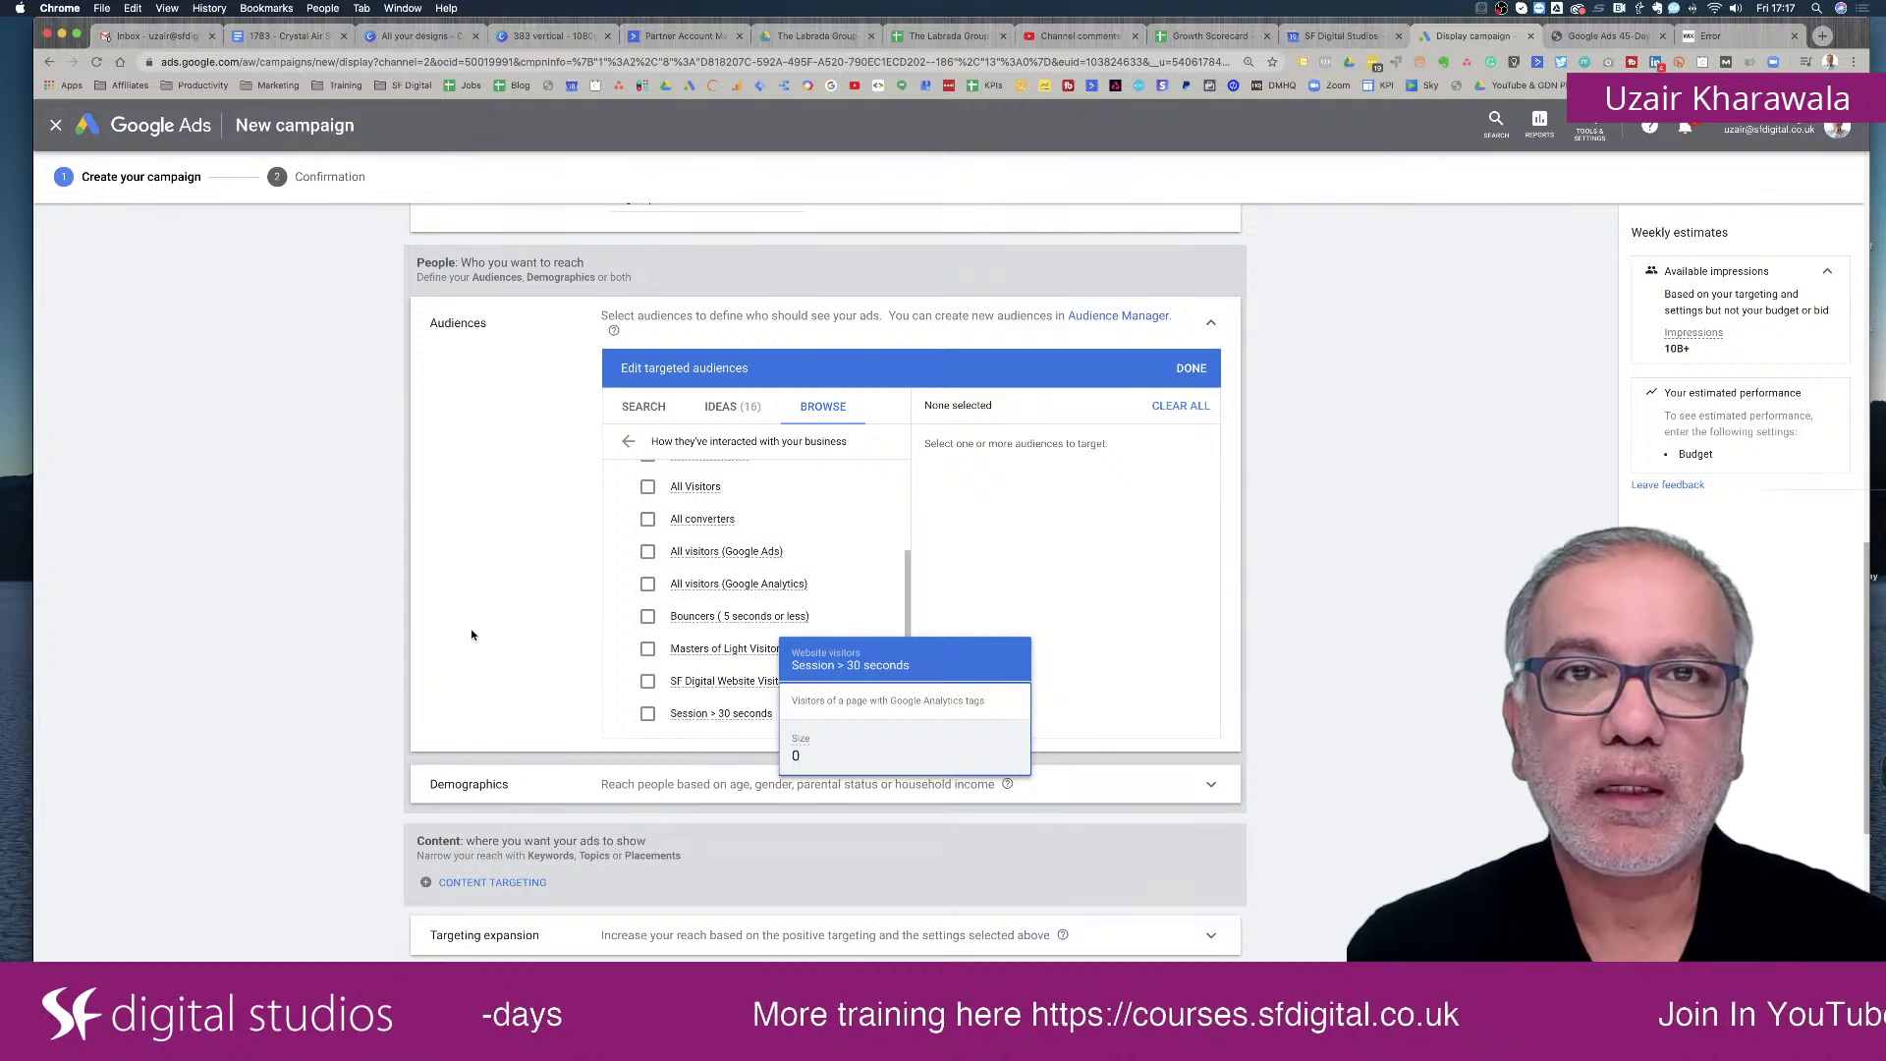
pyautogui.scroll(3, 472, 635)
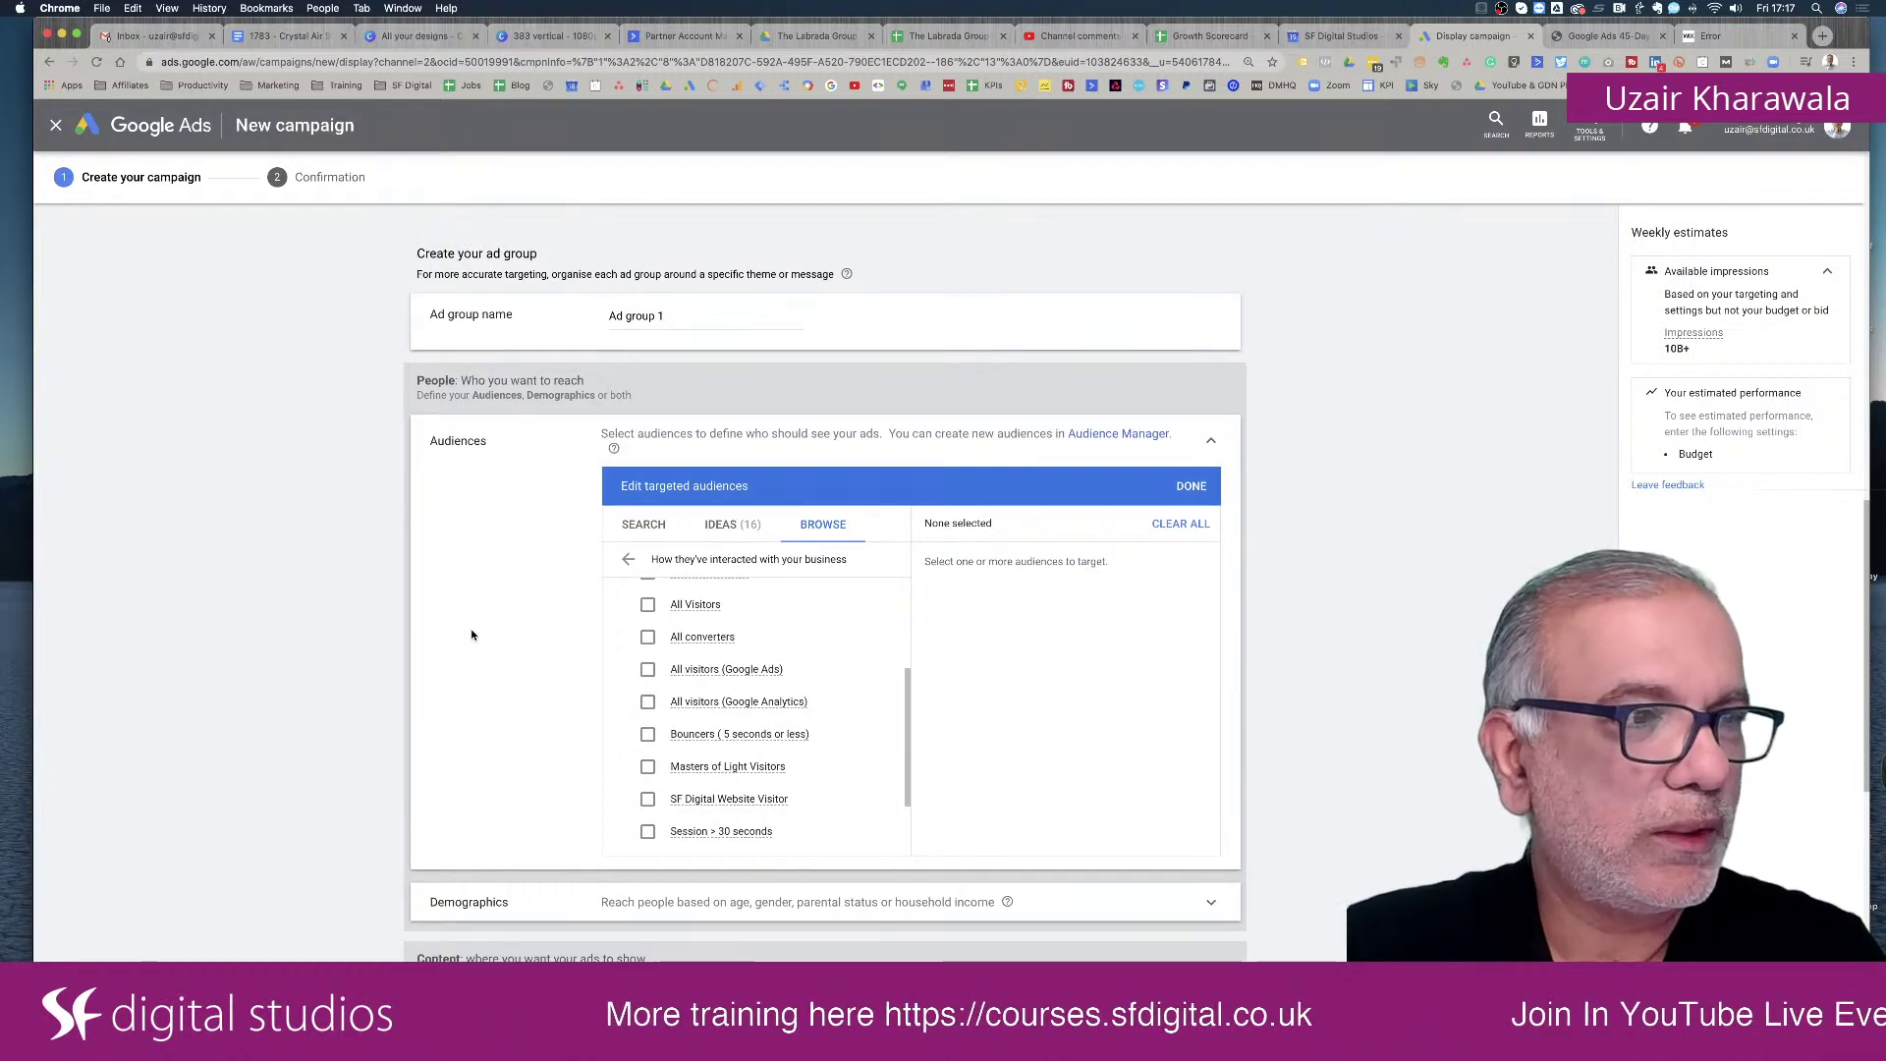
pyautogui.scroll(5, 471, 634)
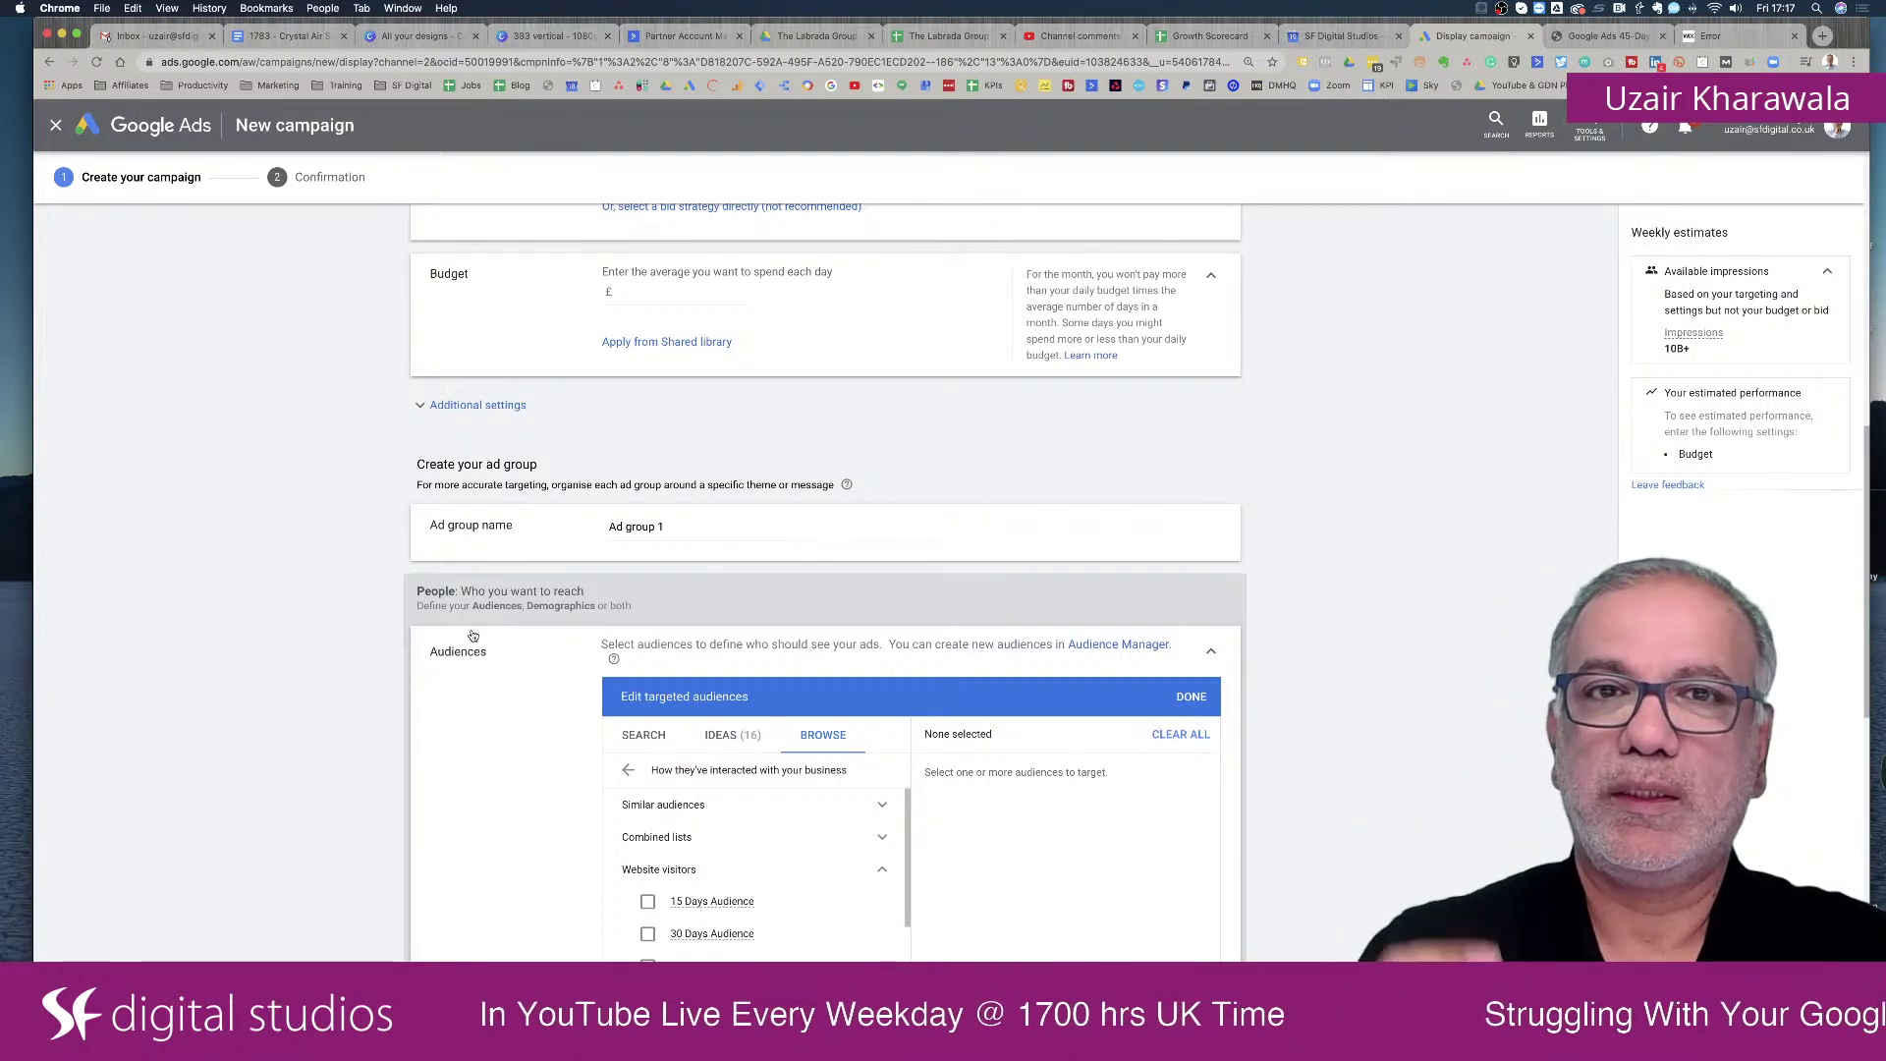
# Go to the shared library's Audience manager, leaving the new campaign without saving it.
pyautogui.click(1586, 127)
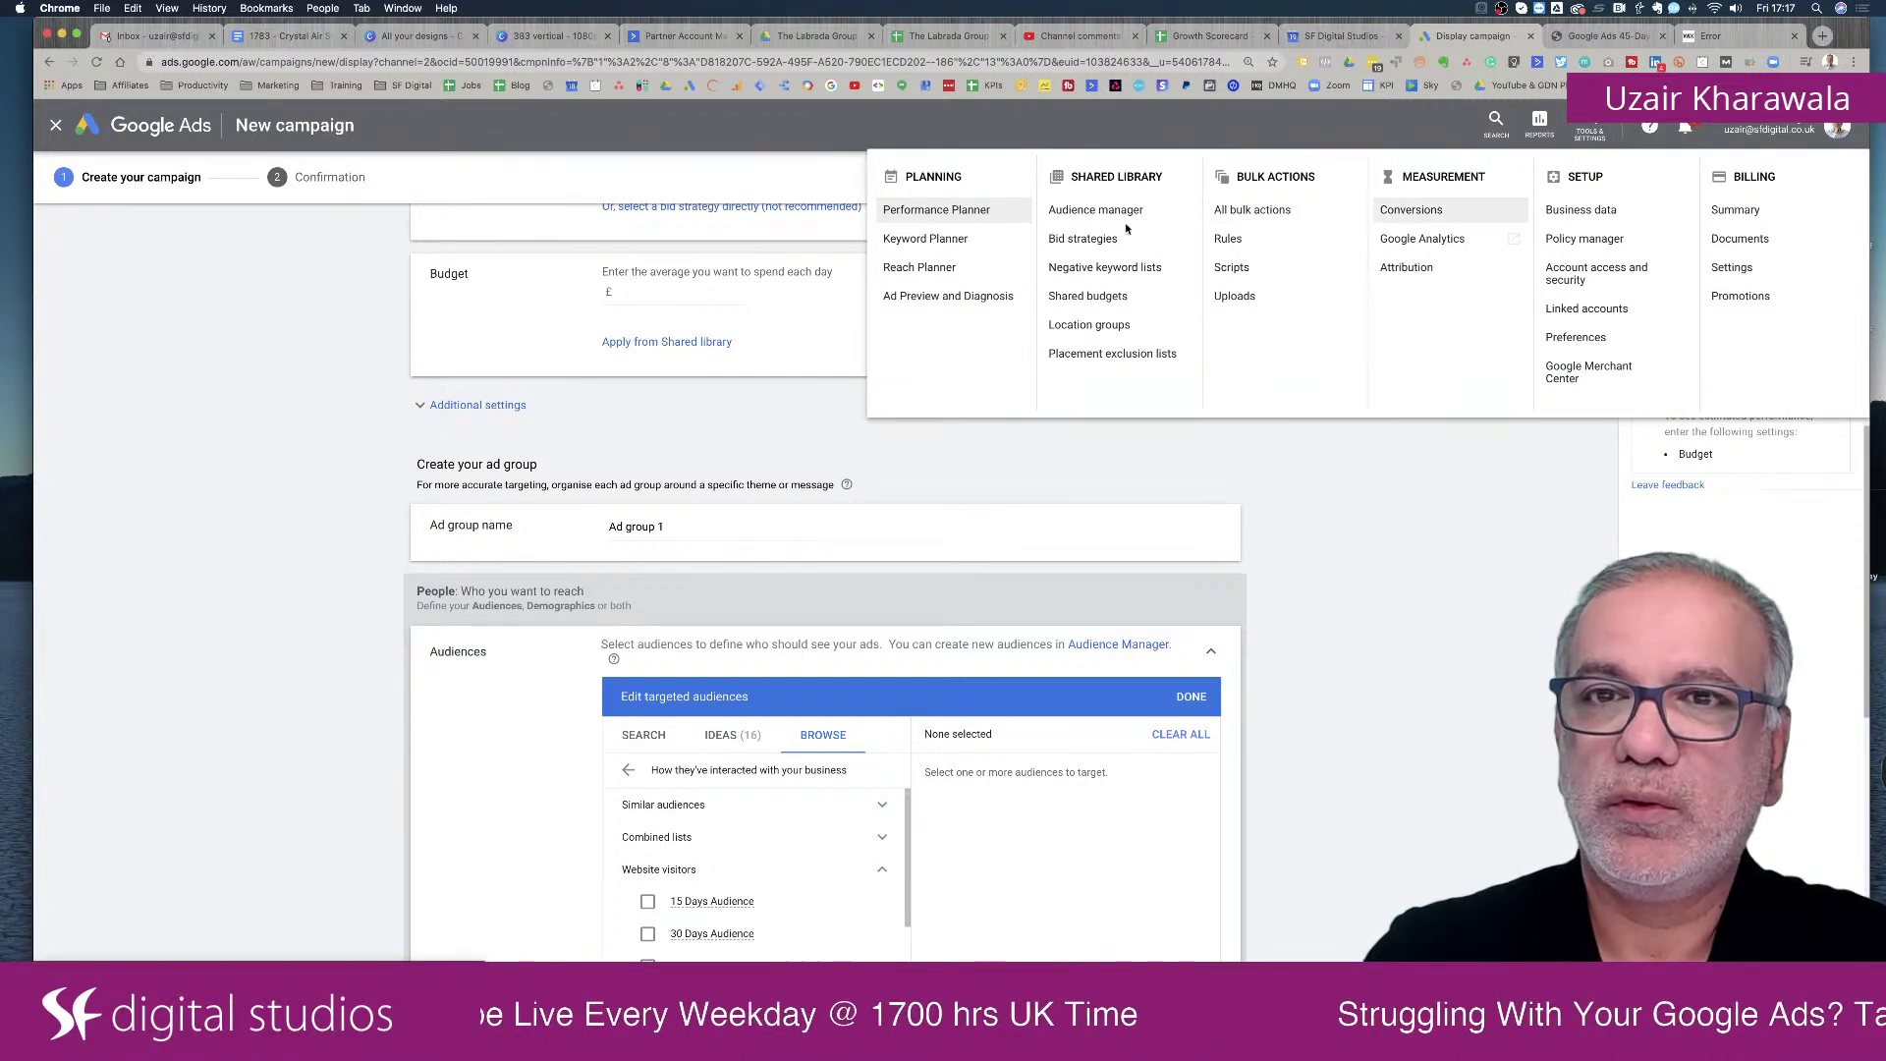
pyautogui.click(1094, 211)
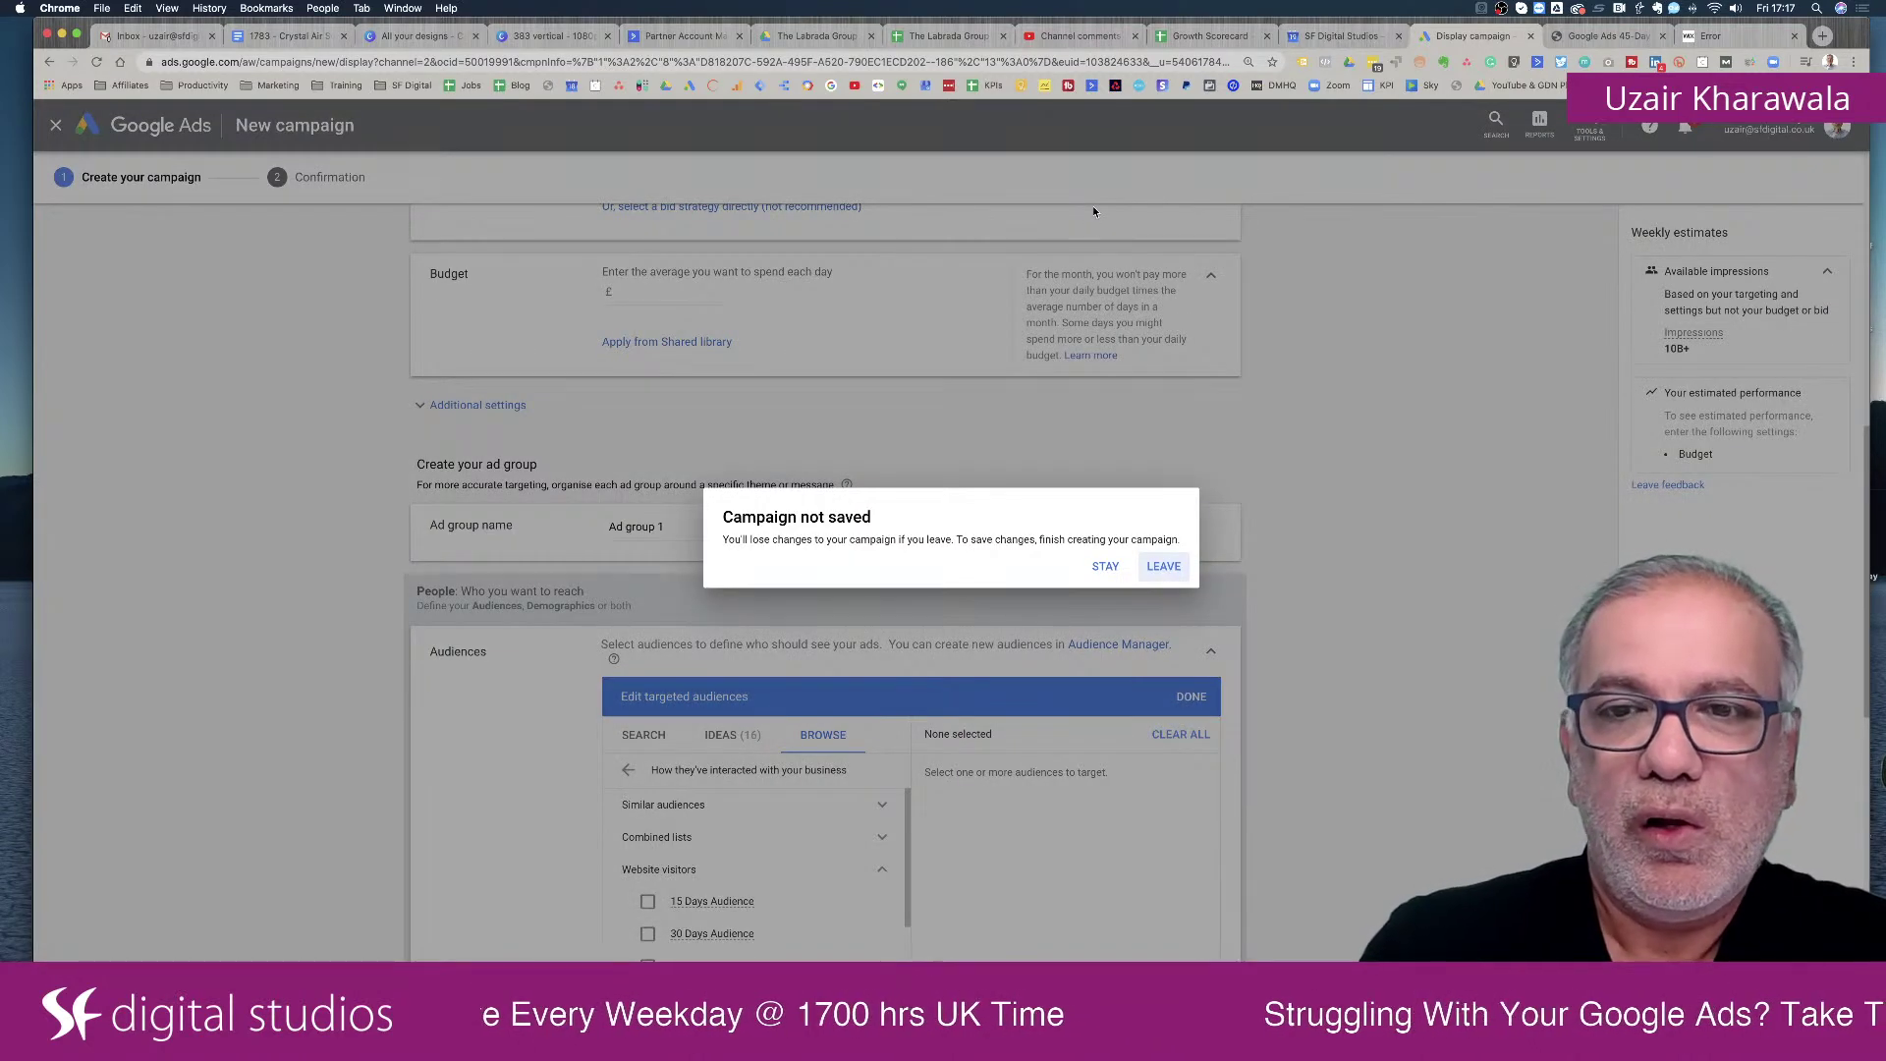
pyautogui.click(1167, 575)
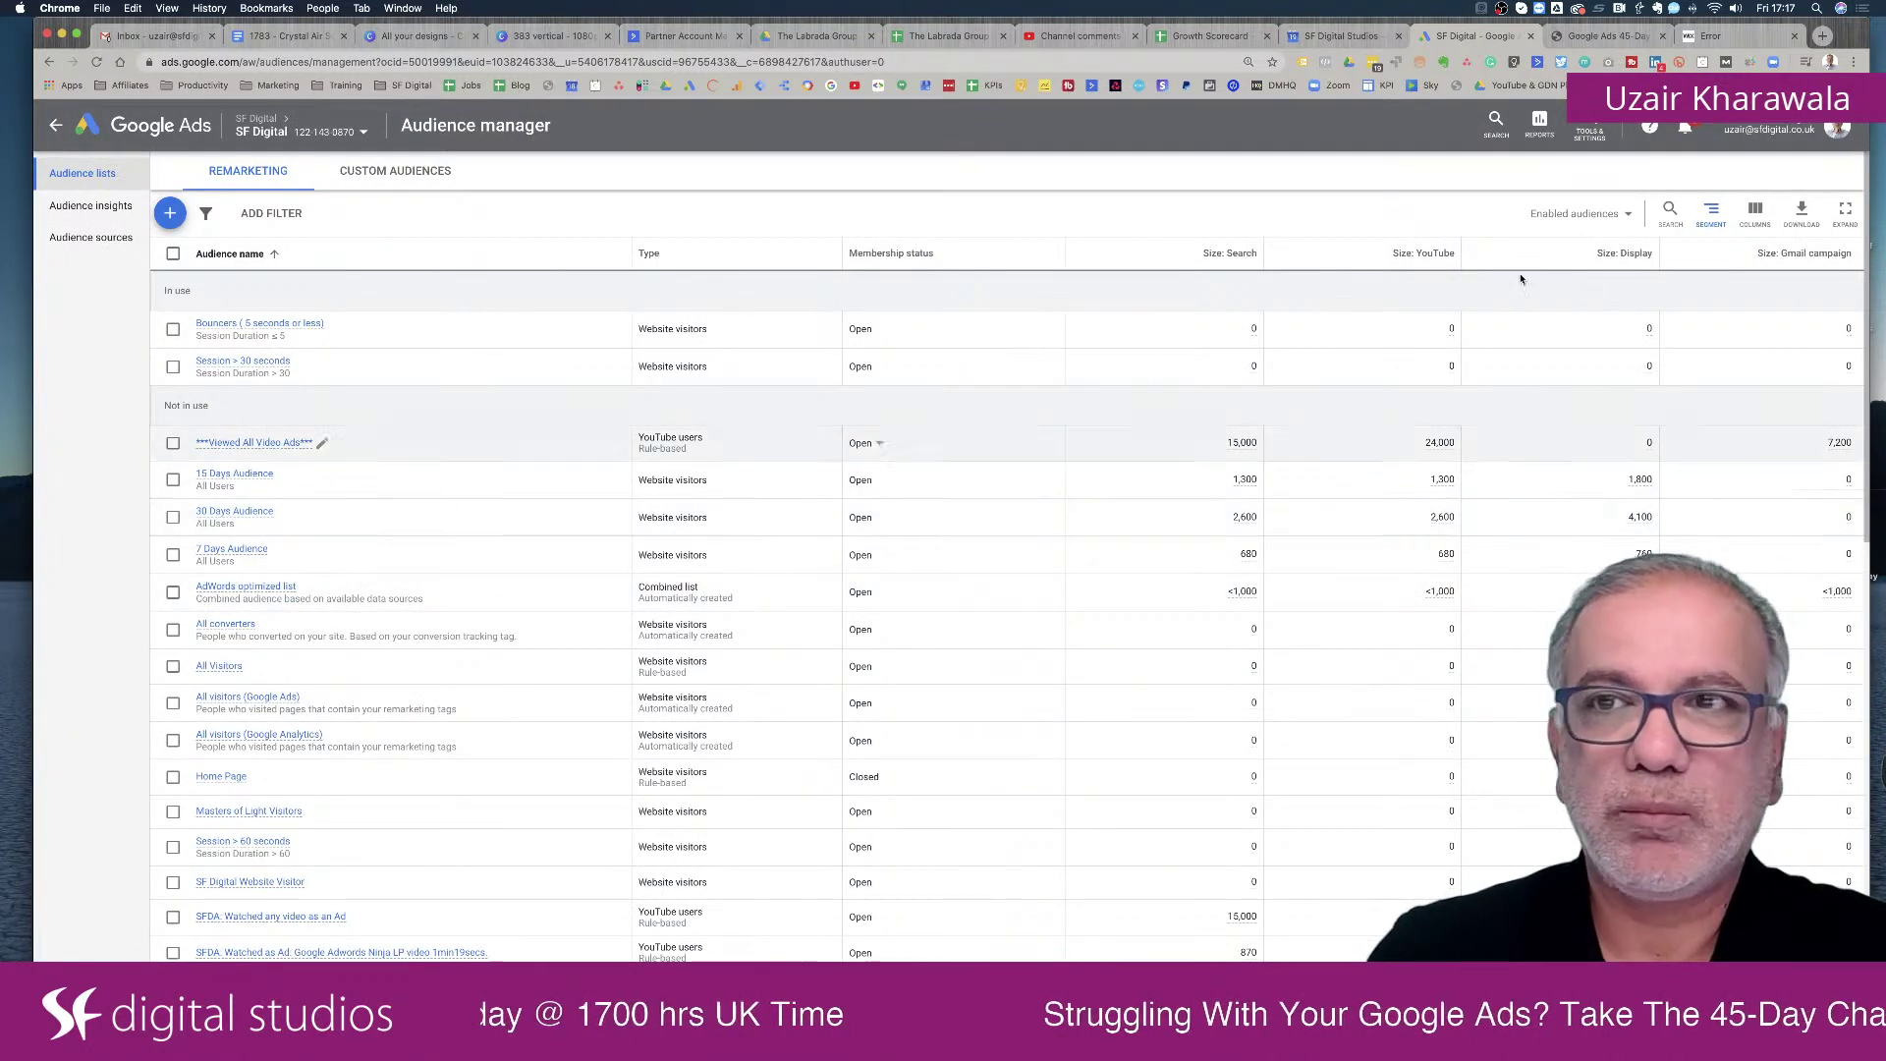
# Open the Nike Football Shoes custom intent audience for editing and remove the keyword "nike mercurial indoor soccer shoes".
pyautogui.click(381, 172)
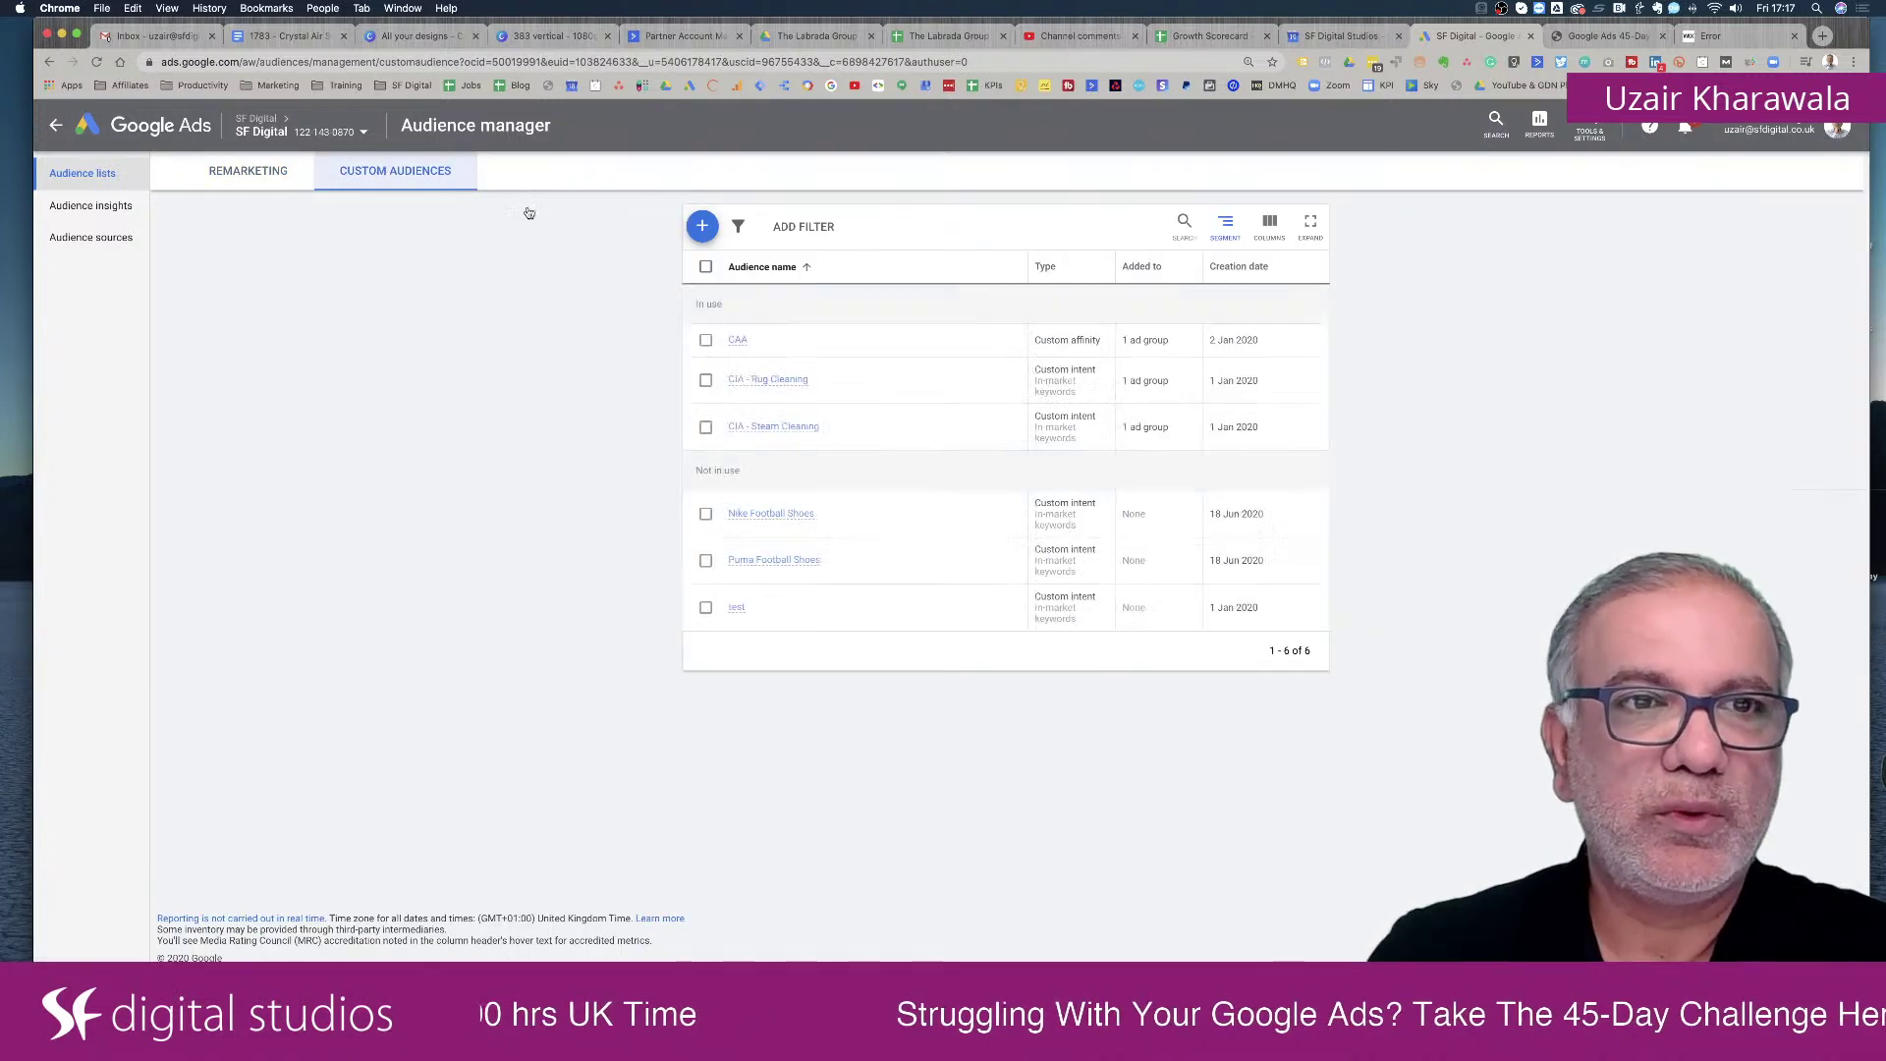
pyautogui.click(765, 516)
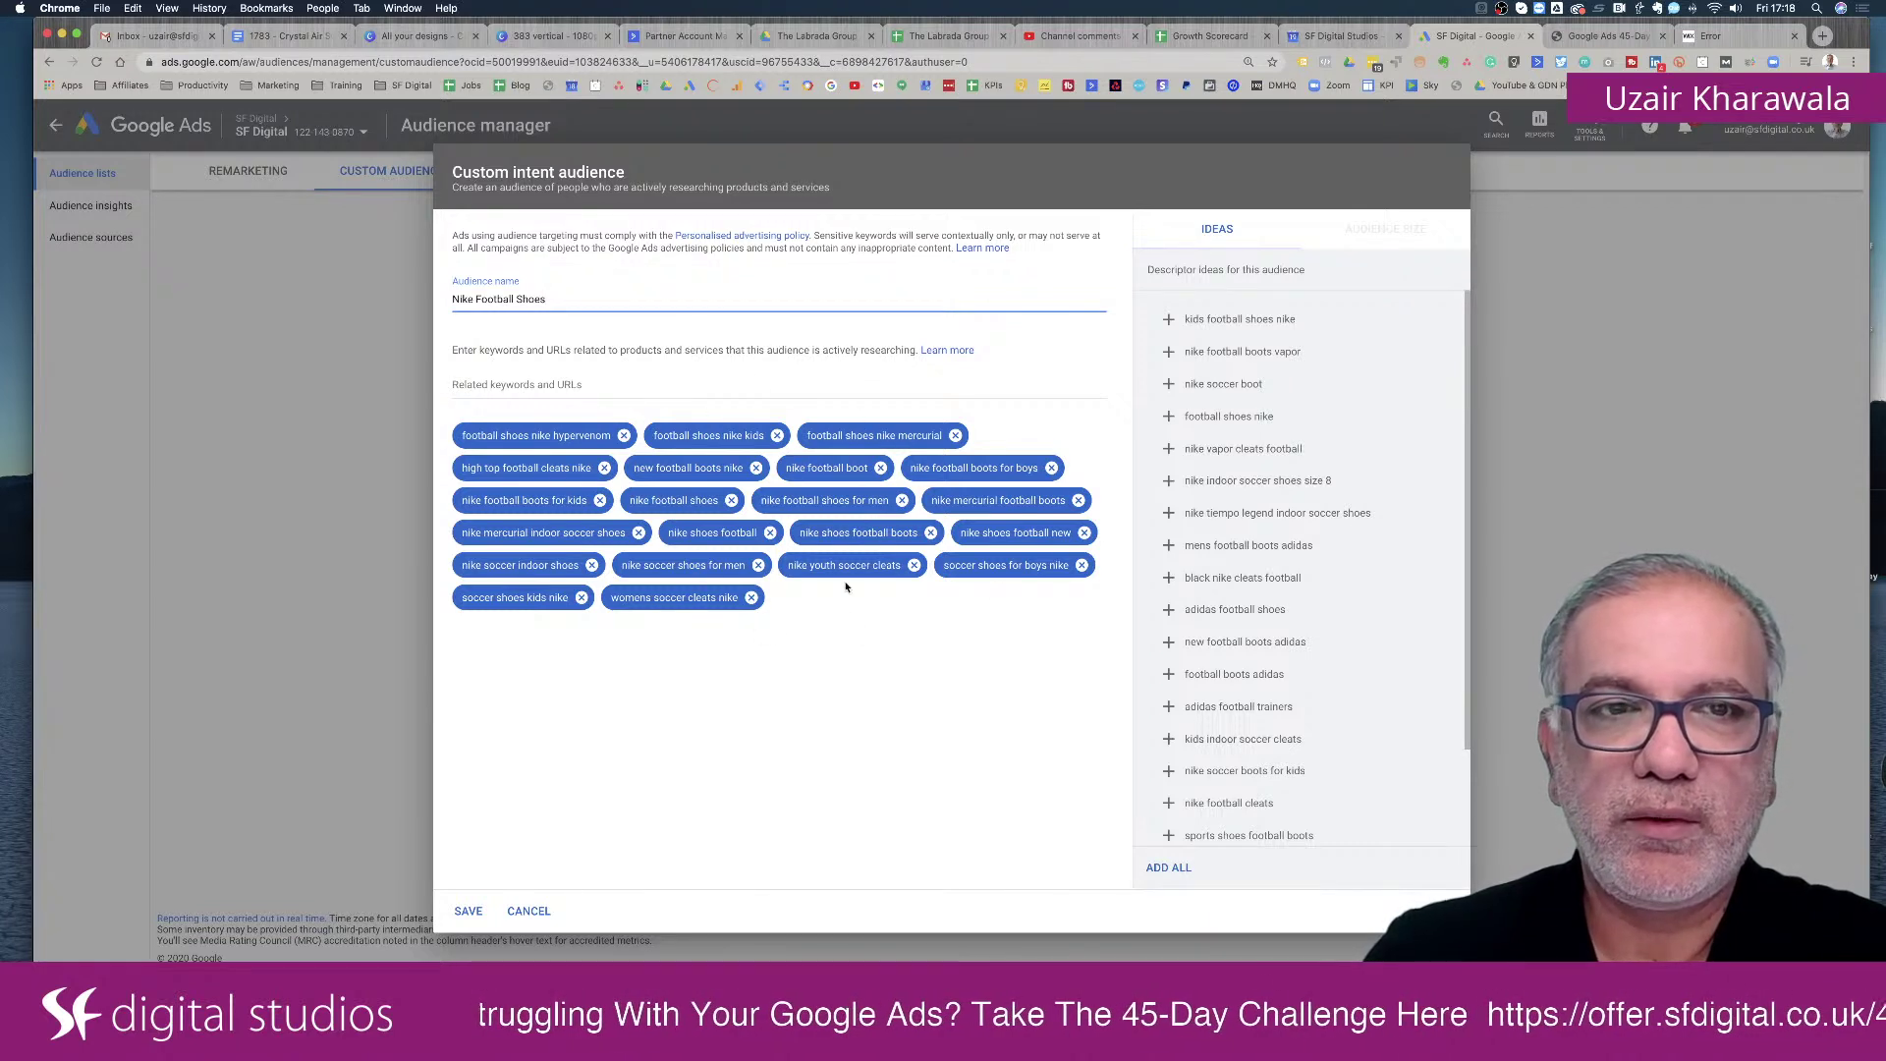
pyautogui.click(639, 533)
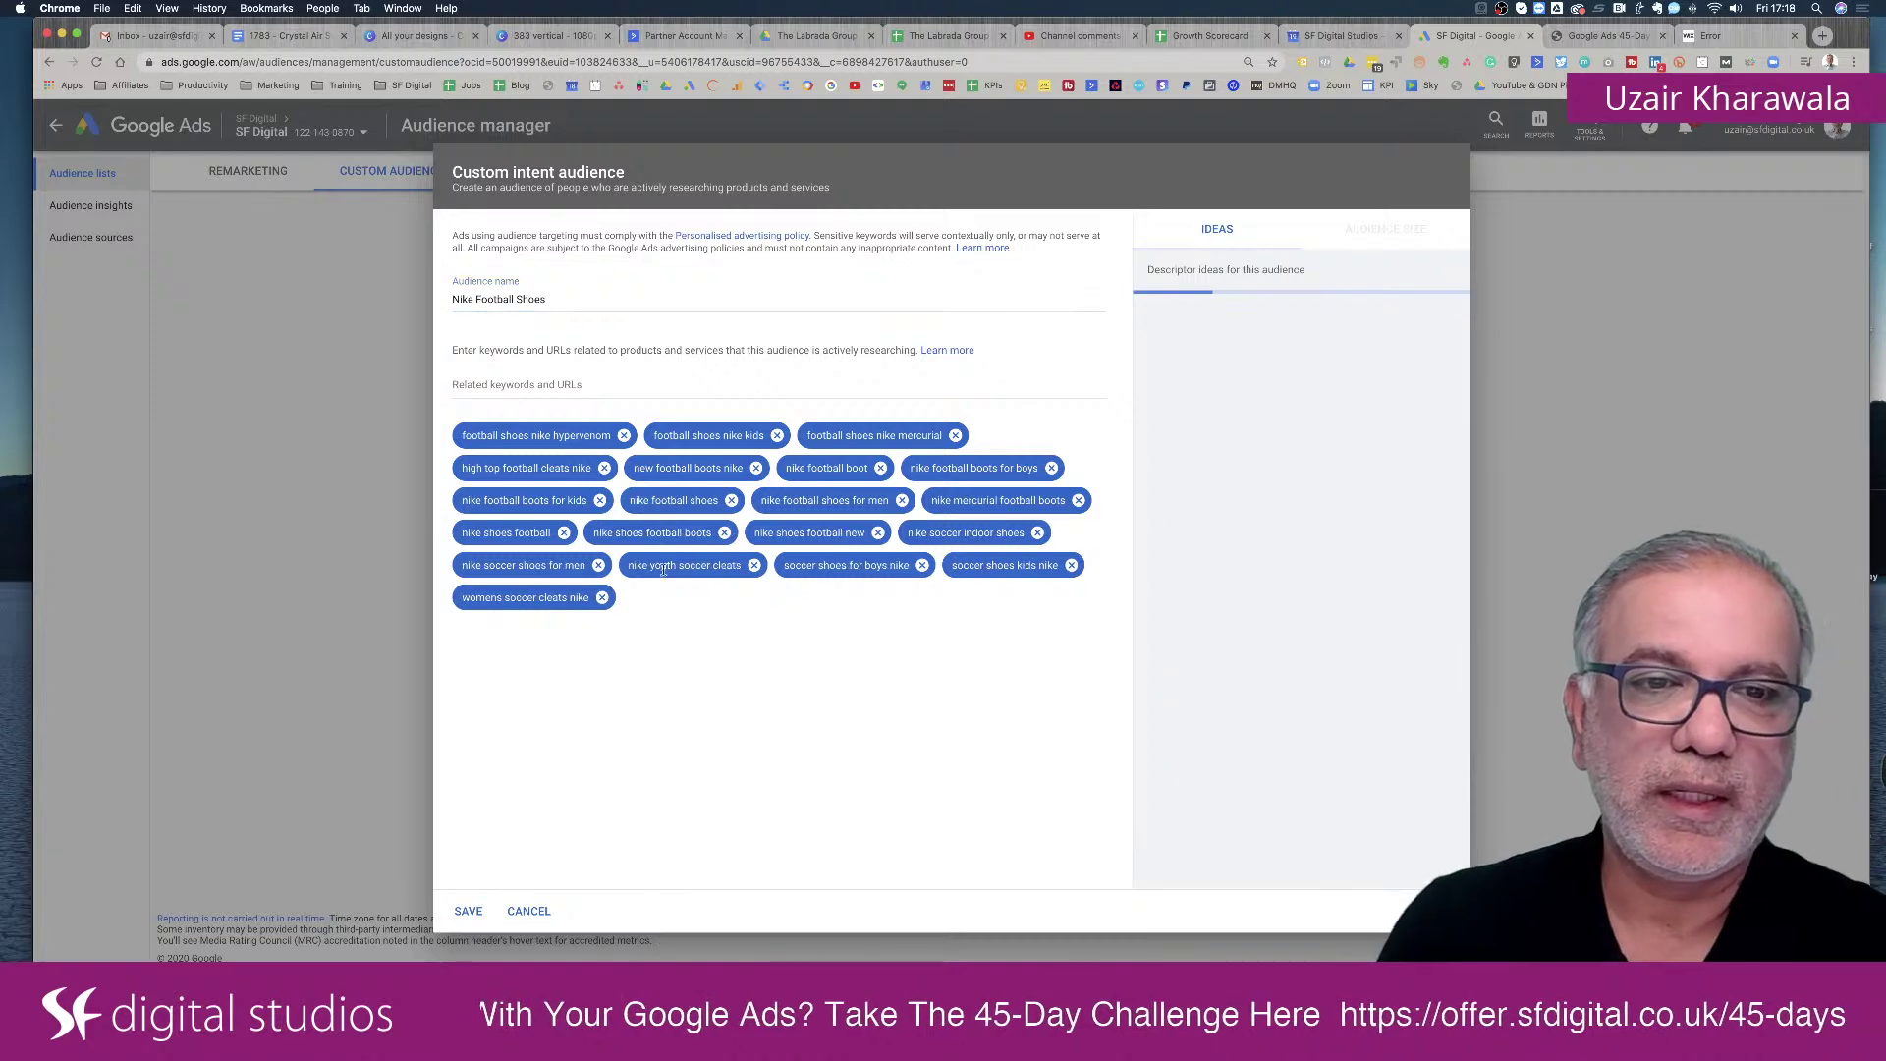